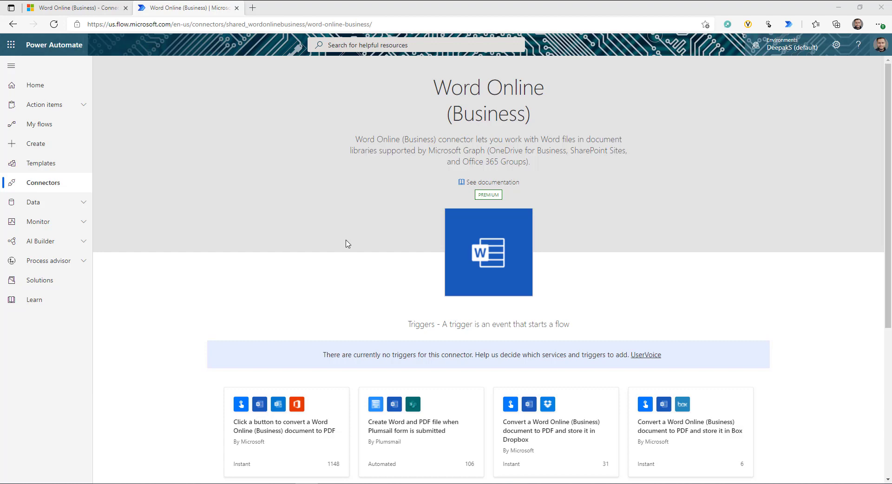
Step: Switch to the SharePoint Invoice Request list and examine the fields of its new item form, closing it without saving
{"action": "key", "text": "alt+Tab"}
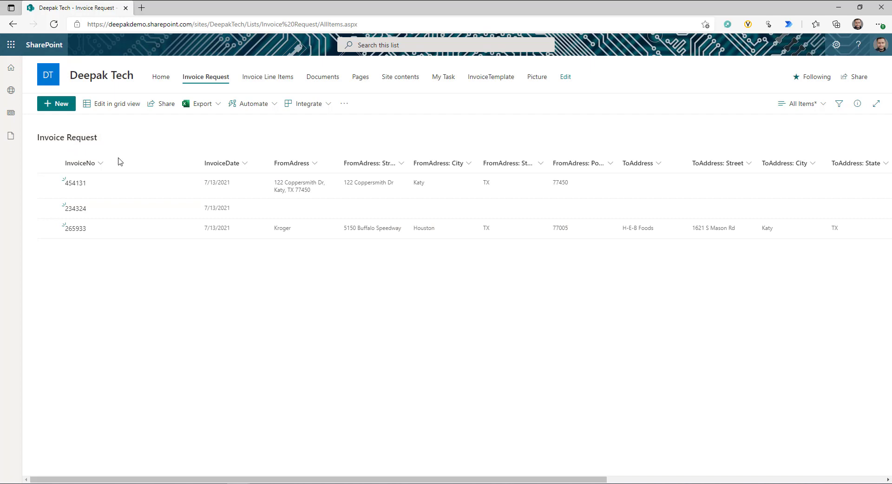
{"action": "left_click", "coordinate": [64, 108]}
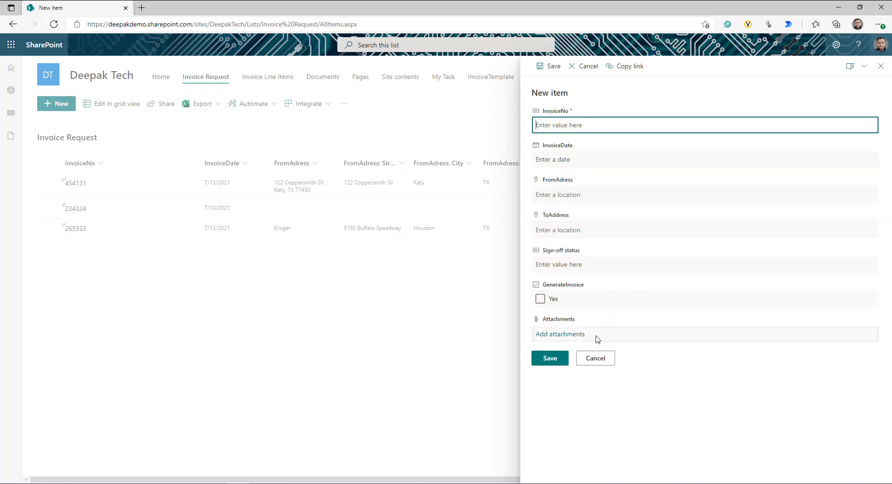
{"action": "left_click", "coordinate": [602, 363]}
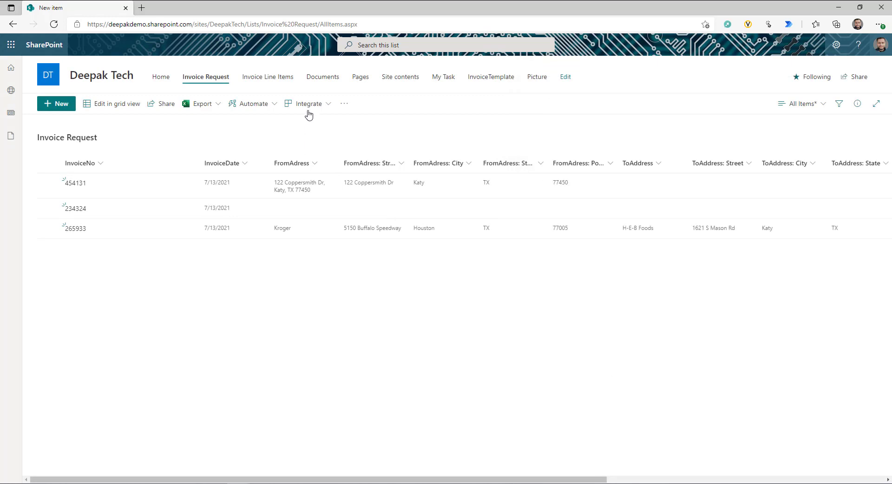
Step: Examine the Invoice Line Items list's new item form, including the InvoiceNo lookup choices, and close it without saving
{"action": "left_click", "coordinate": [267, 78]}
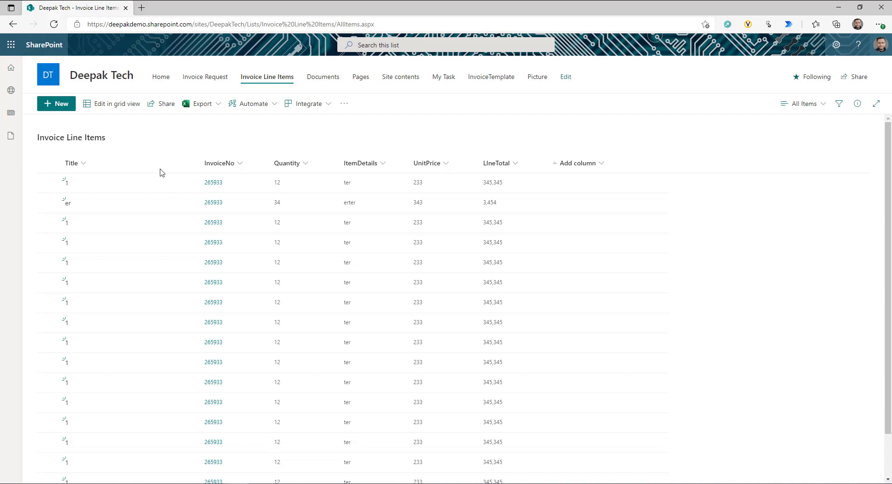
{"action": "left_click", "coordinate": [59, 104]}
{"action": "left_click", "coordinate": [674, 89]}
{"action": "left_click", "coordinate": [609, 173]}
{"action": "left_click", "coordinate": [581, 170]}
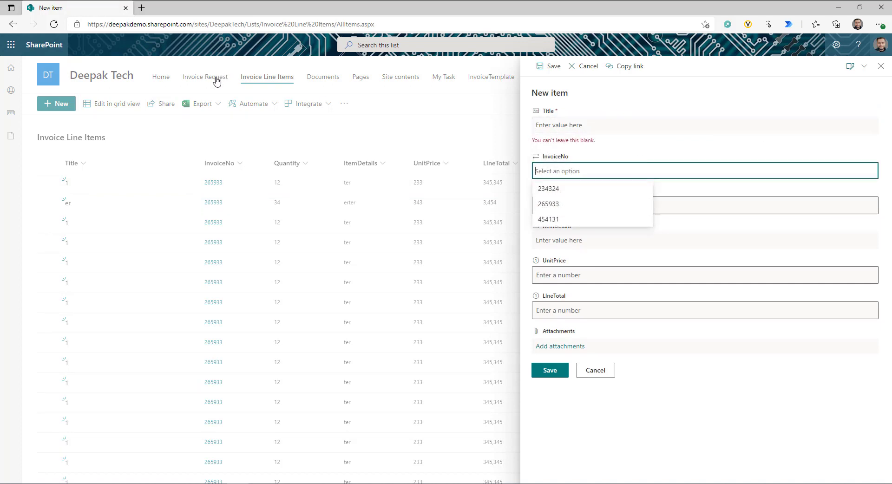
{"action": "left_click", "coordinate": [681, 154]}
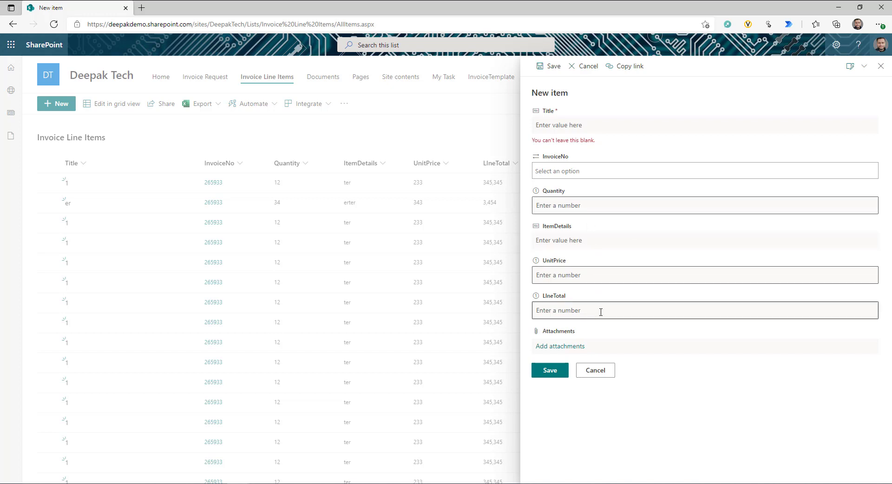
{"action": "left_click", "coordinate": [597, 374]}
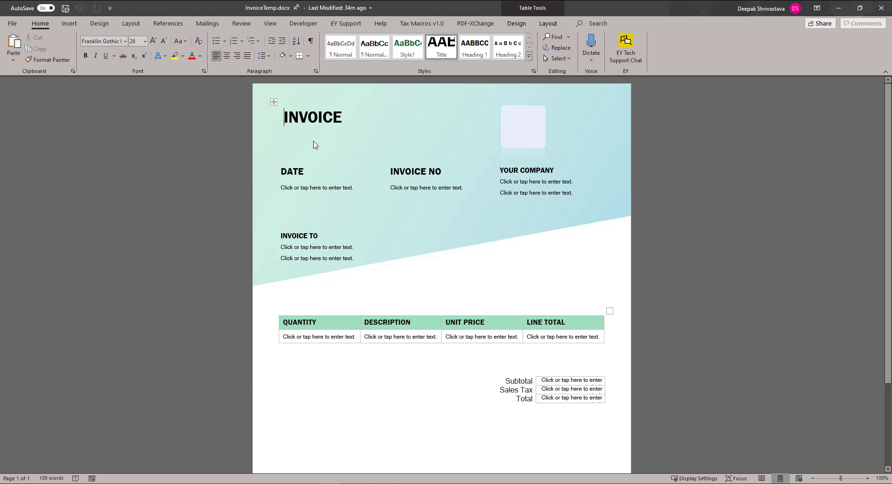
Step: Inspect the date, company and Invoice To placeholder fields in the InvoiceTemp.docx template
{"action": "left_click", "coordinate": [296, 189]}
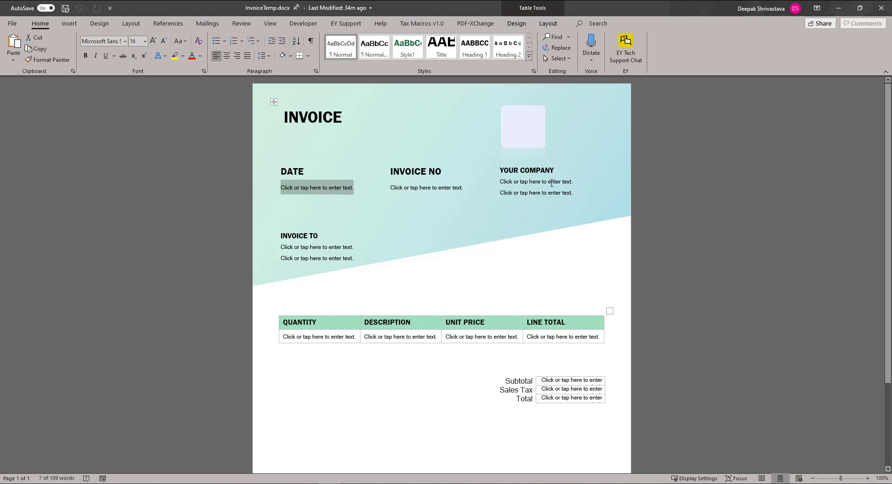
{"action": "left_click", "coordinate": [515, 182]}
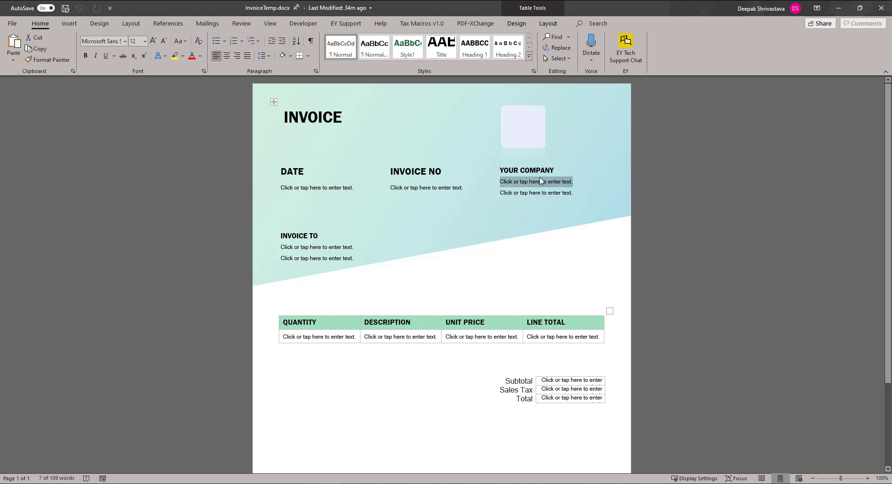
{"action": "left_click", "coordinate": [318, 258]}
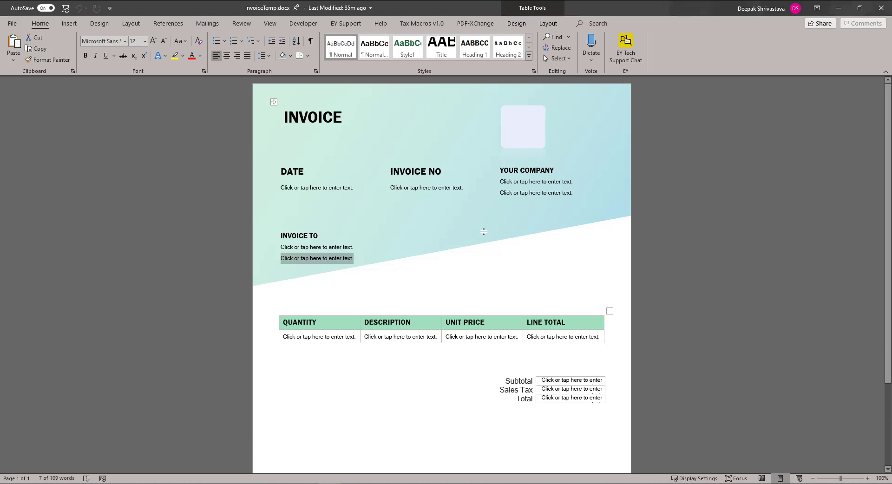
Step: Return to SharePoint and review the Invoice Request and Invoice Line Items lists
{"action": "key", "text": "alt+Tab"}
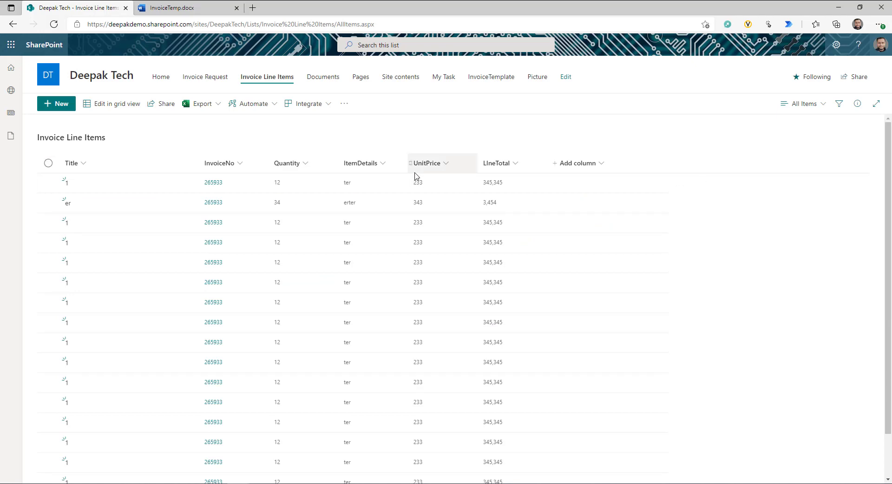
{"action": "left_click", "coordinate": [204, 79]}
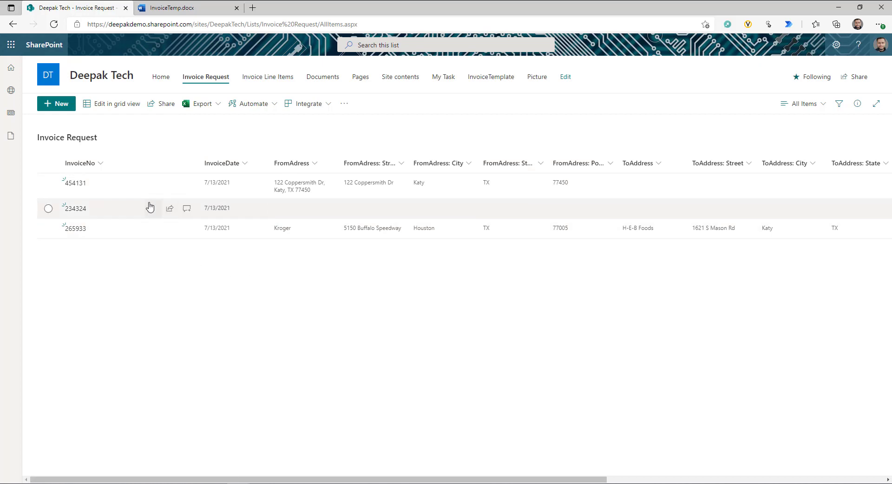
{"action": "left_click", "coordinate": [272, 77]}
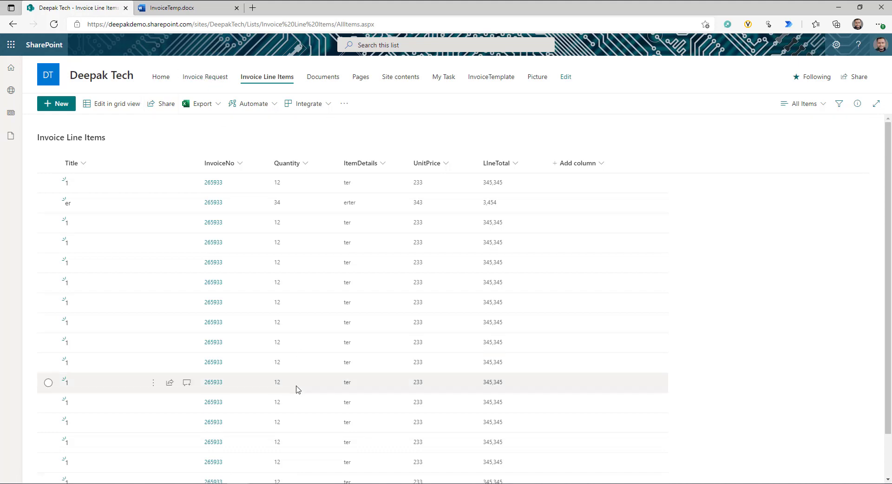
Step: Switch to Word and create a document from the Service invoice (Green Gradient design) template
{"action": "left_click", "coordinate": [169, 483]}
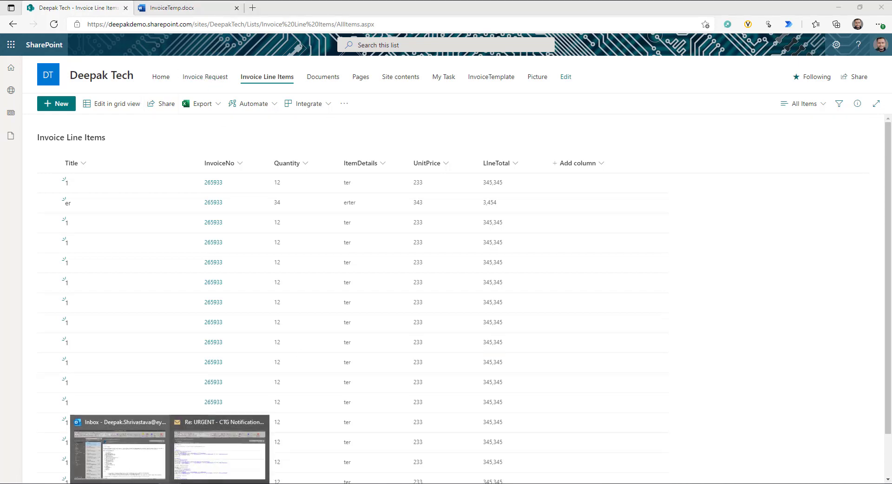
{"action": "key", "text": "super"}
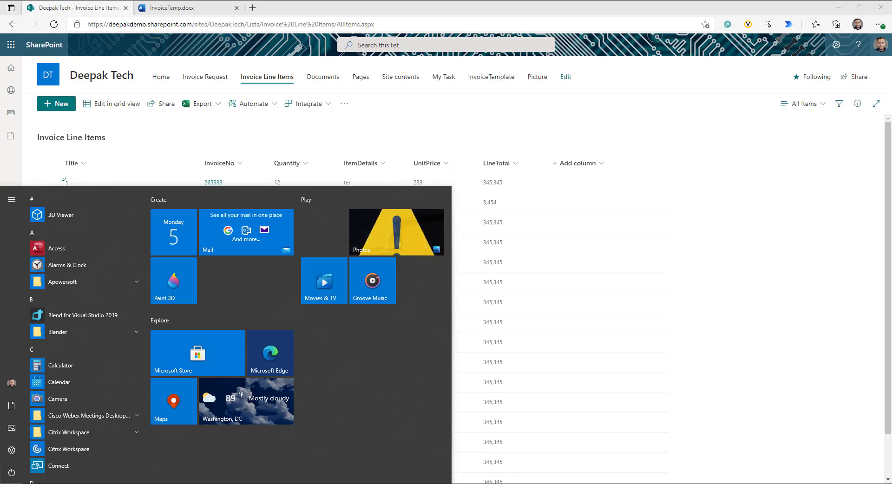
{"action": "key", "text": "Escape"}
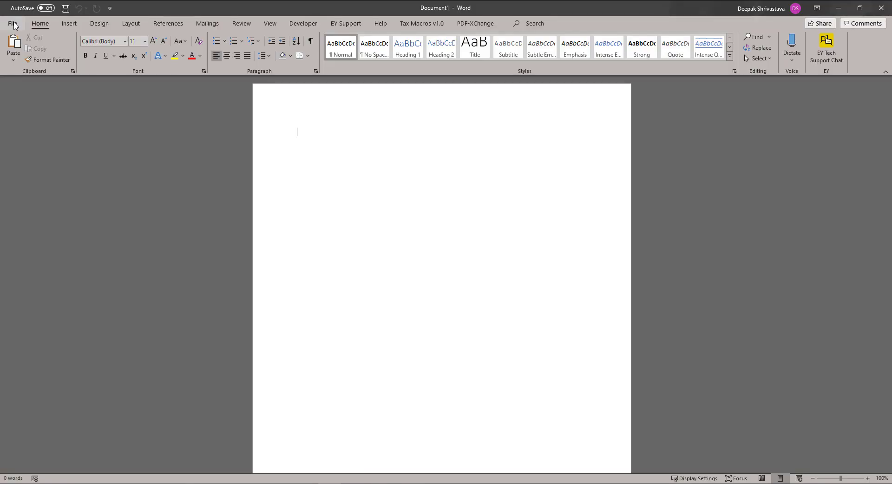
{"action": "left_click", "coordinate": [13, 24]}
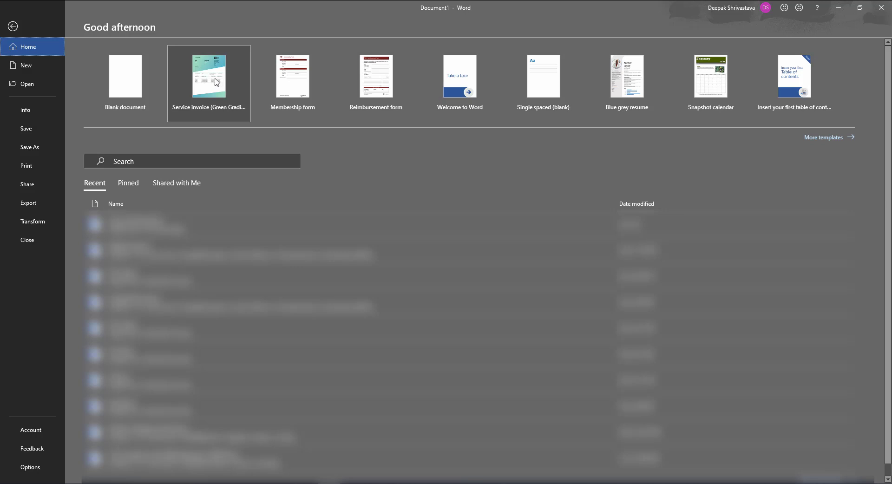
{"action": "left_click", "coordinate": [243, 104]}
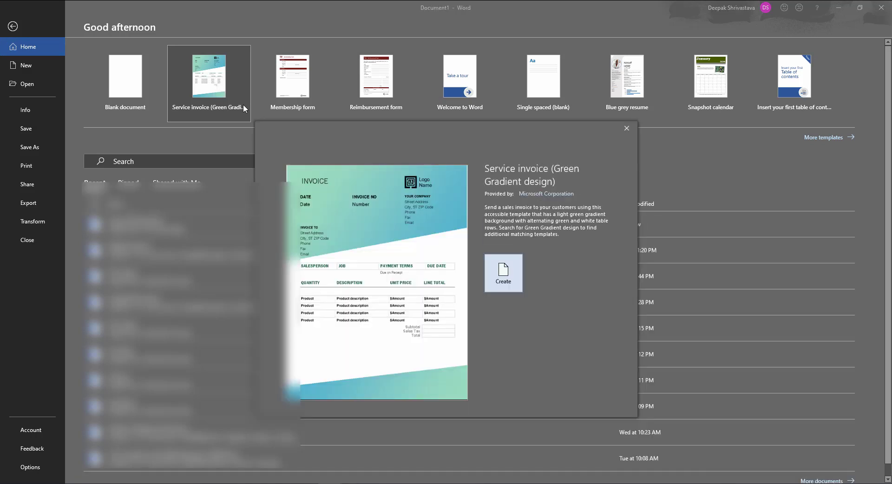
{"action": "left_click", "coordinate": [510, 273]}
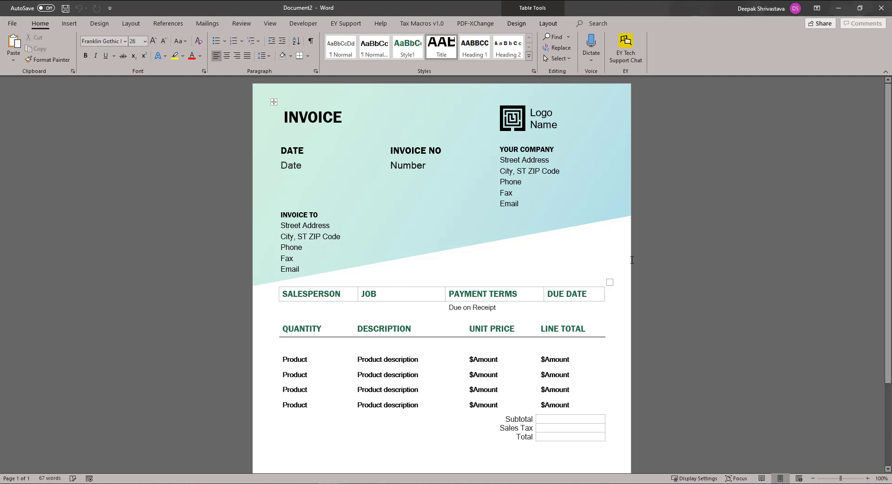
Step: Delete the Date placeholder under the DATE heading of the invoice
{"action": "left_click", "coordinate": [545, 125]}
{"action": "left_click", "coordinate": [291, 166]}
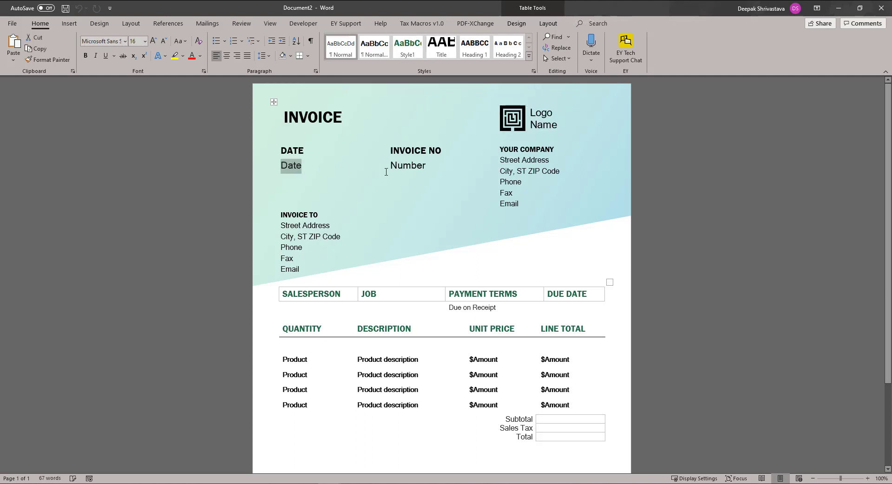
{"action": "left_click", "coordinate": [418, 166]}
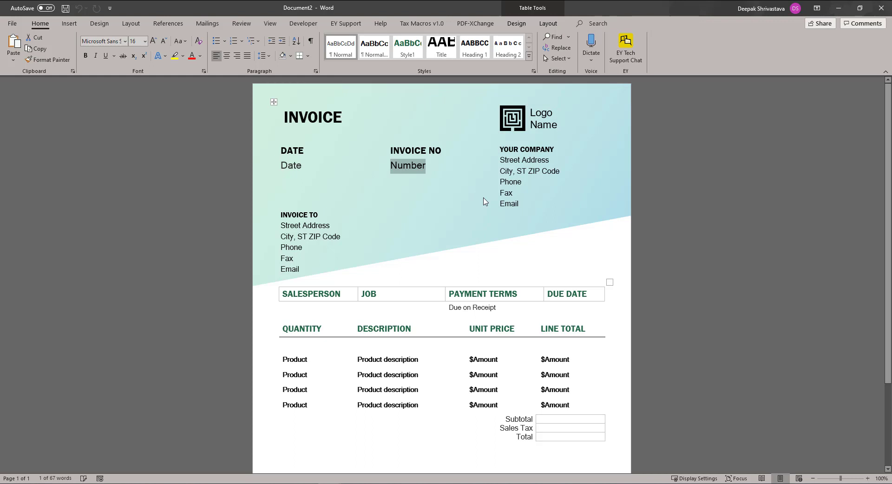
{"action": "left_click", "coordinate": [296, 166]}
{"action": "left_click_drag", "start_coordinate": [274, 144], "coordinate": [273, 142]}
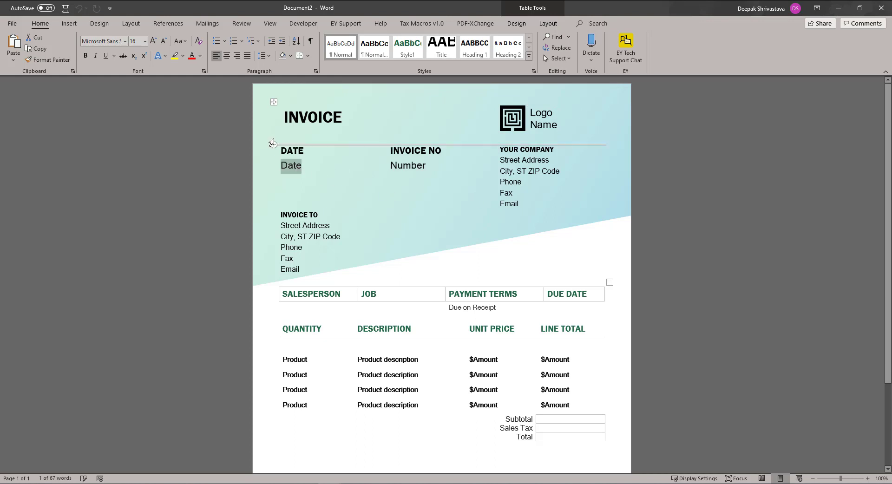
{"action": "key", "text": "Delete"}
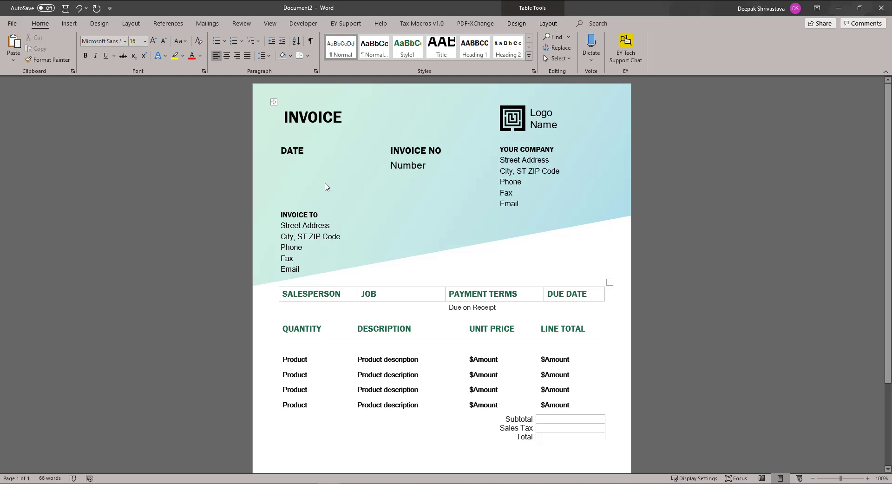
Step: Check the Developer entry among the main tabs in the ribbon customization options, and close them without changes
{"action": "left_click", "coordinate": [304, 24]}
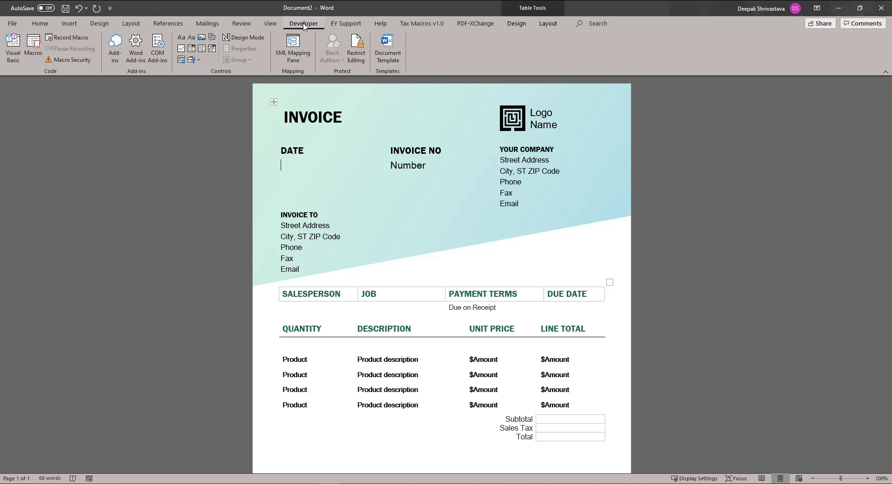
{"action": "right_click", "coordinate": [462, 69]}
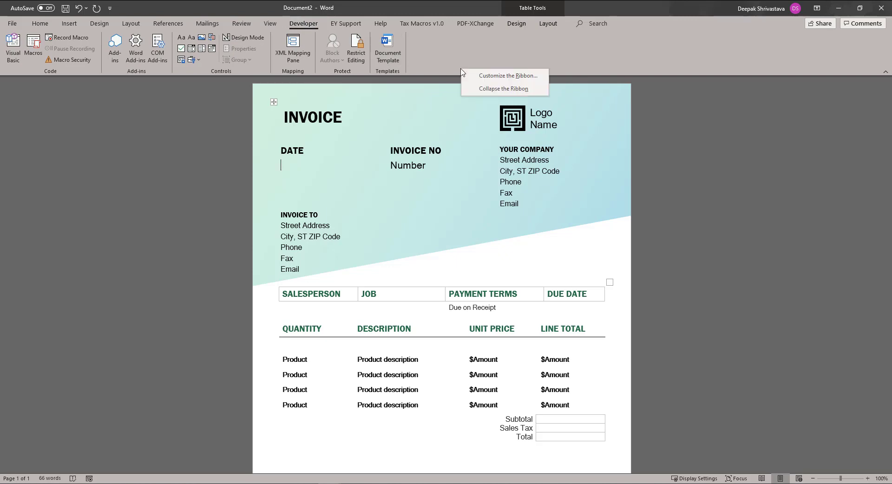
{"action": "left_click", "coordinate": [504, 76]}
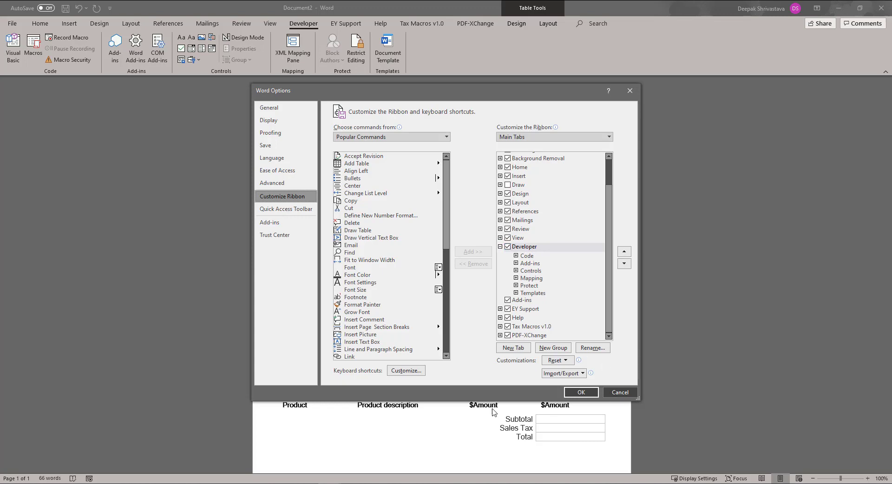
{"action": "left_click", "coordinate": [620, 393]}
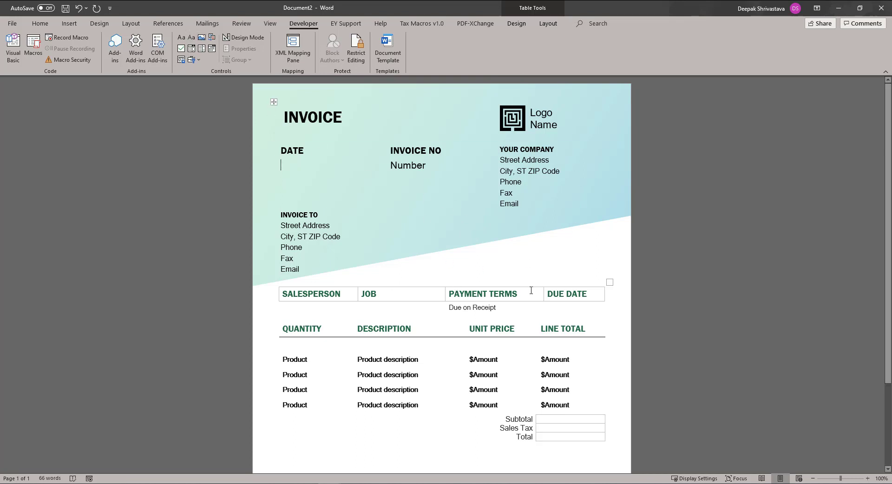
Step: Insert a plain text content control under the DATE heading
{"action": "left_click", "coordinate": [279, 165]}
{"action": "left_click", "coordinate": [290, 156]}
{"action": "left_click", "coordinate": [287, 165]}
{"action": "left_click", "coordinate": [192, 37]}
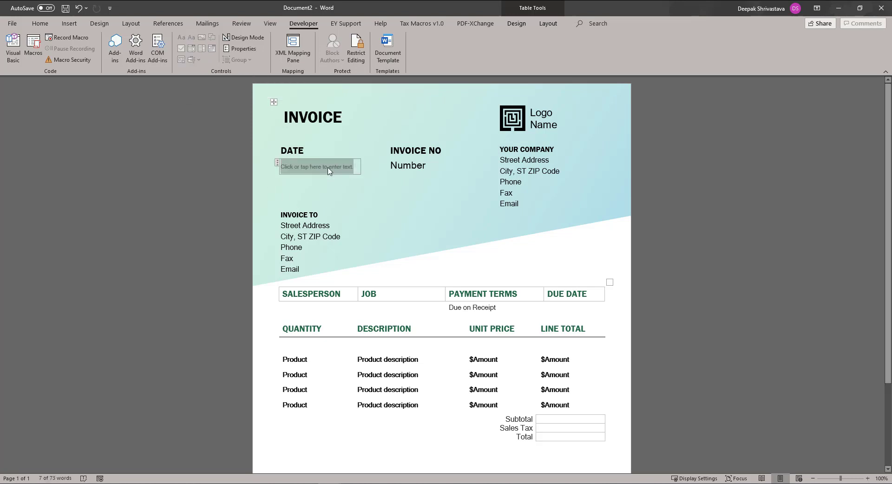
Step: Give the date content control the title Date and the tag Date, and set it to show as None
{"action": "left_click", "coordinate": [240, 49]}
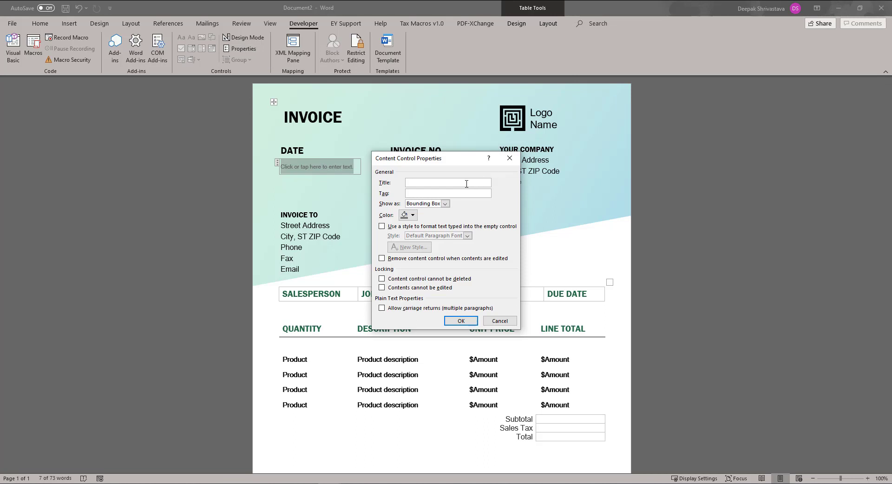
{"action": "type", "text": "Date"}
{"action": "key", "text": "Tab"}
{"action": "type", "text": "Date"}
{"action": "left_click", "coordinate": [445, 203]}
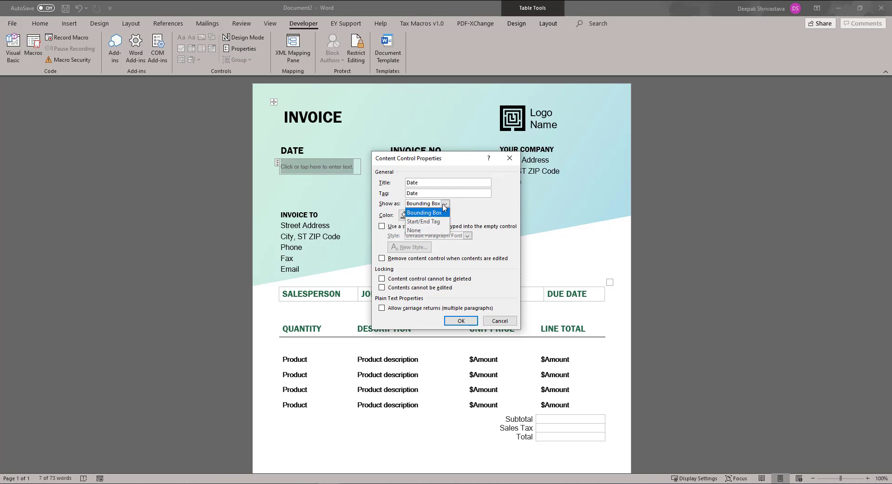
{"action": "left_click", "coordinate": [428, 232]}
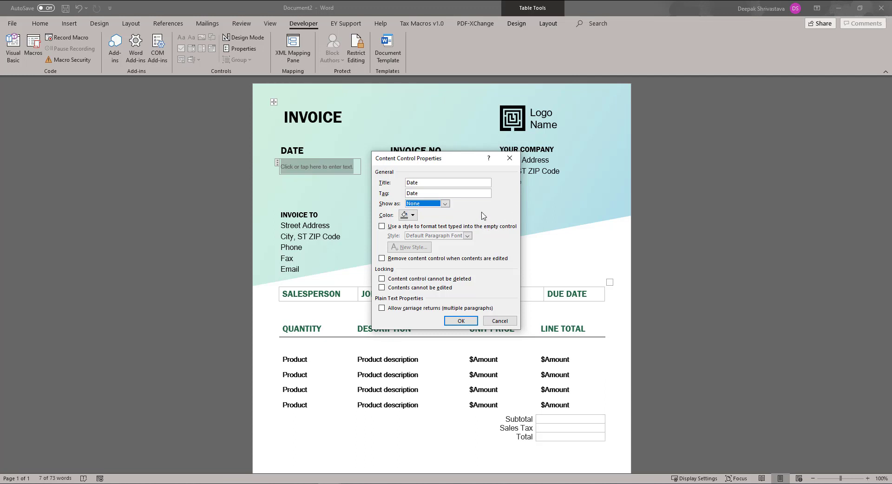
{"action": "left_click", "coordinate": [455, 321]}
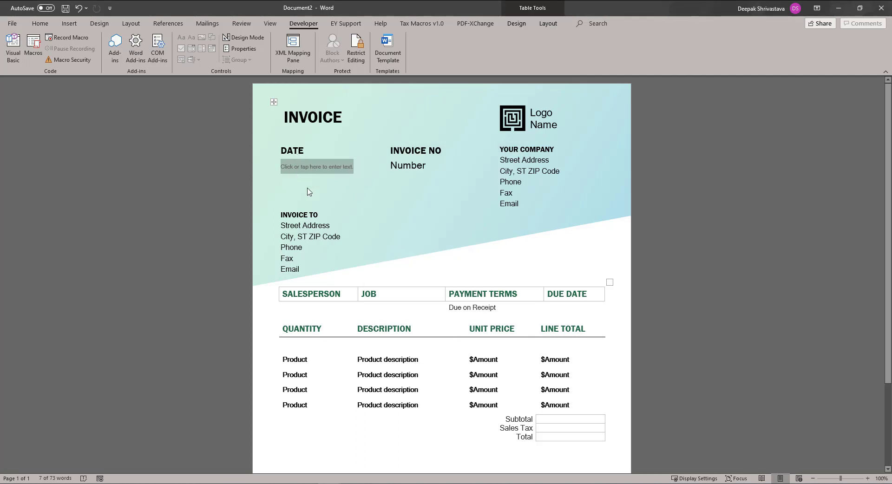
Step: Change the font color of the date content control's placeholder text to black
{"action": "left_click", "coordinate": [38, 24]}
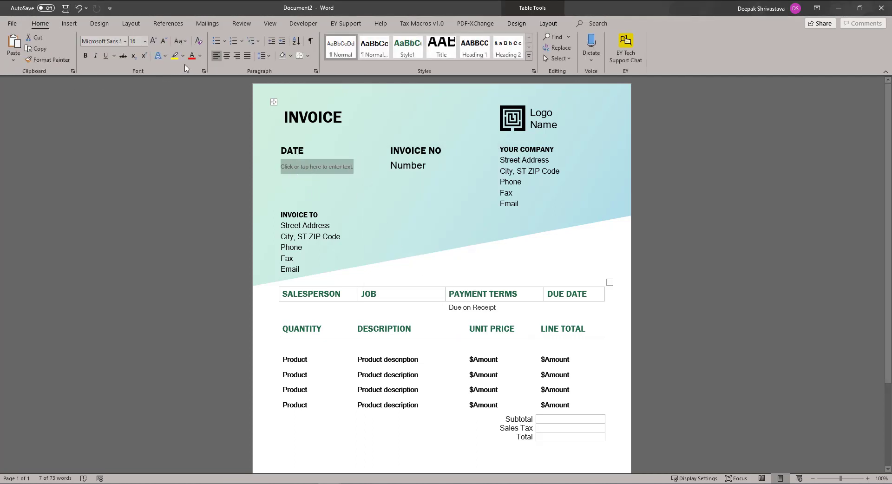
{"action": "left_click", "coordinate": [199, 56]}
{"action": "left_click", "coordinate": [201, 93]}
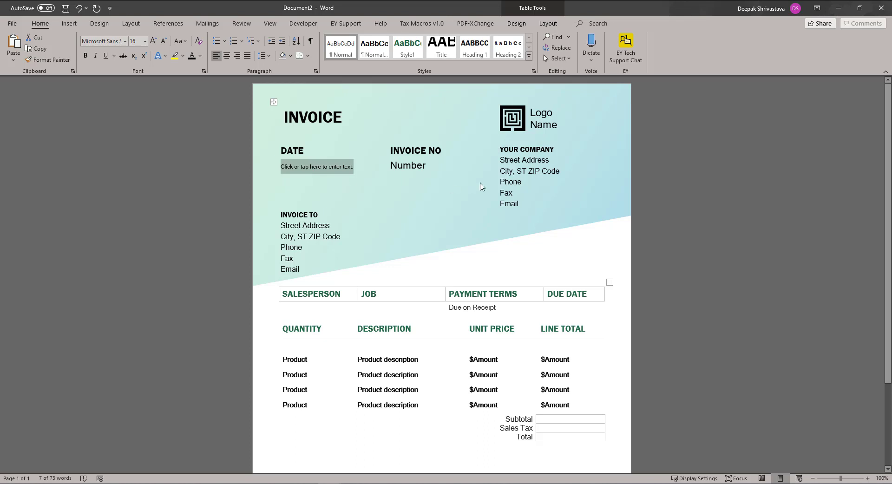
Step: Wrap the invoice's logo in a picture content control, and view its properties without changing them
{"action": "left_click", "coordinate": [416, 171]}
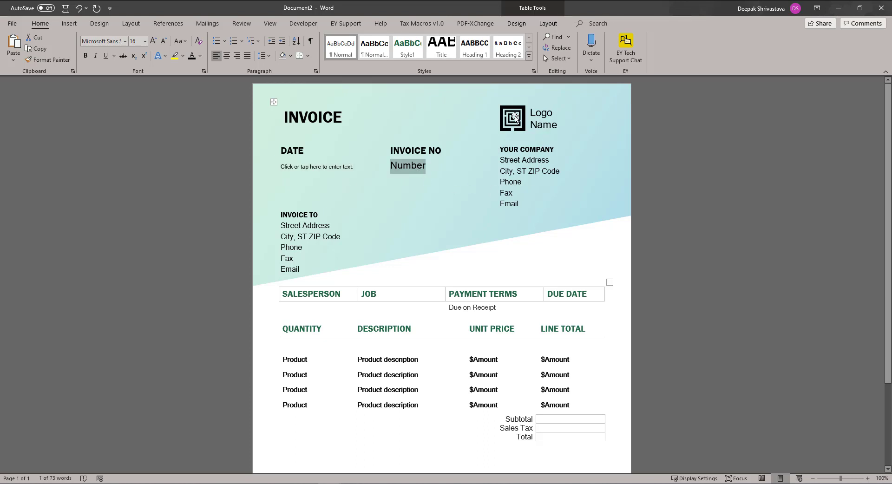
{"action": "left_click", "coordinate": [540, 124]}
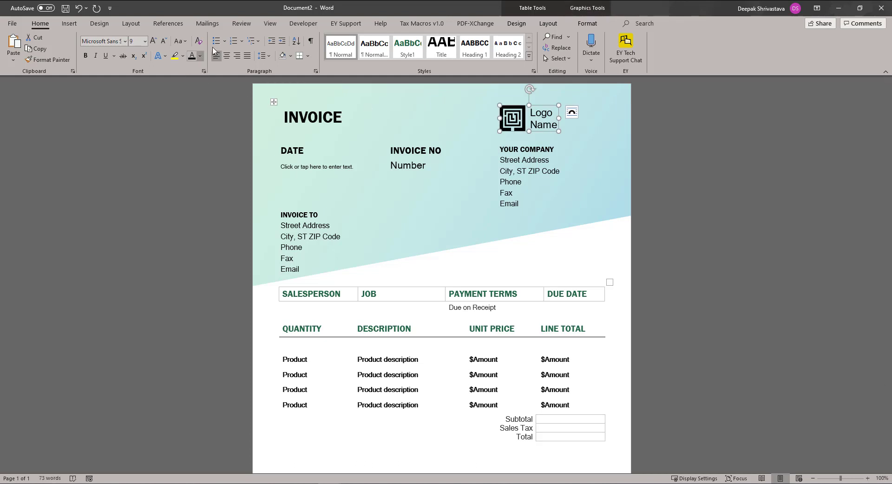
{"action": "left_click", "coordinate": [304, 23]}
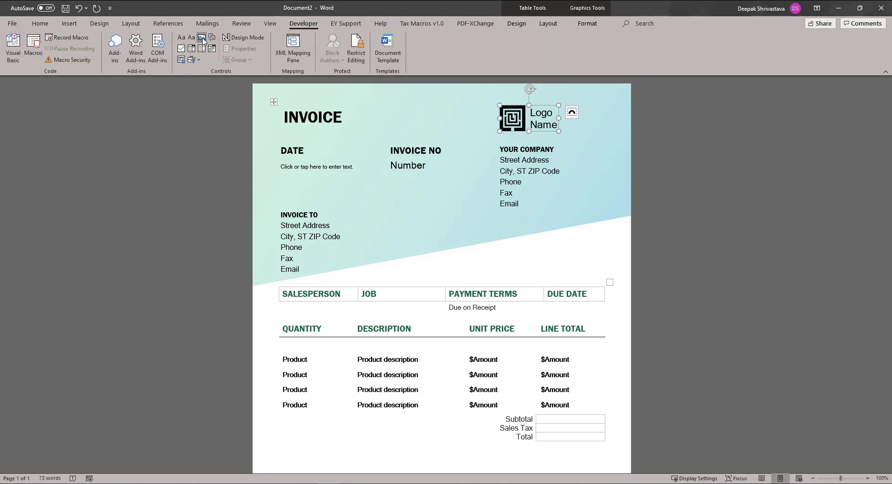
{"action": "left_click", "coordinate": [201, 38]}
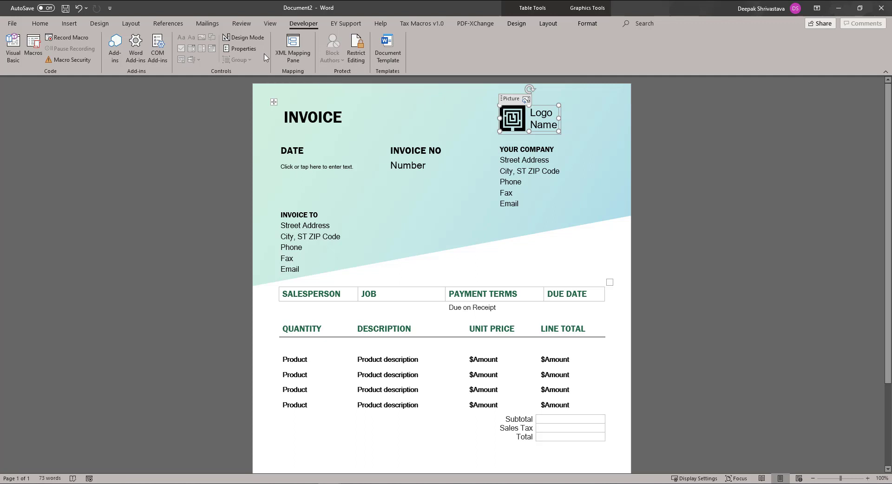
{"action": "left_click", "coordinate": [251, 48]}
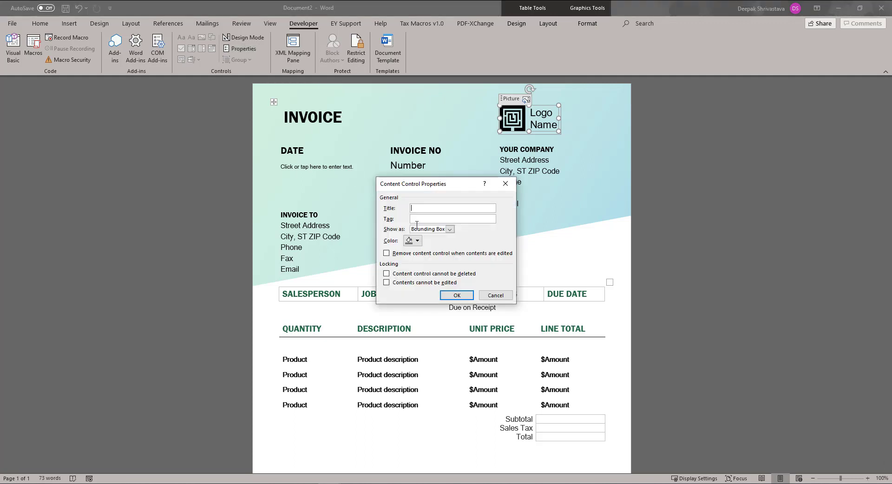
{"action": "left_click", "coordinate": [496, 296]}
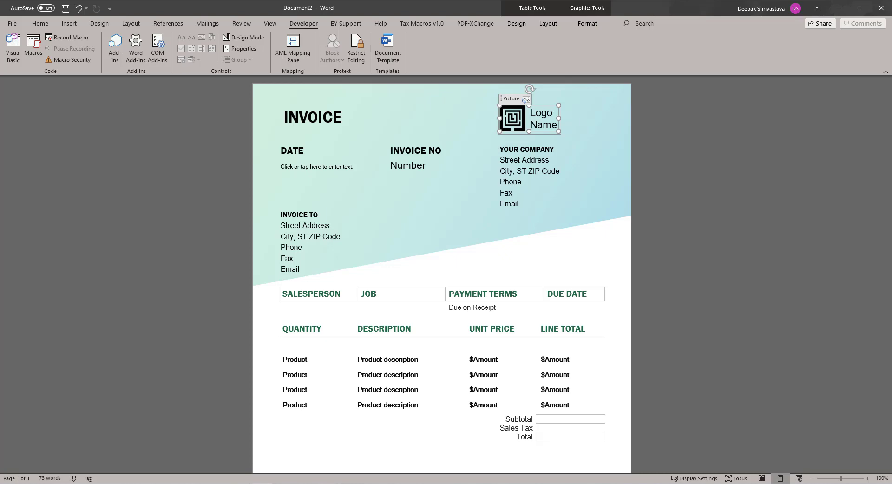
Step: Switch to InvoiceTemp.docx and examine the content controls for date, invoice number, addresses and line items, including their properties
{"action": "left_click", "coordinate": [338, 447]}
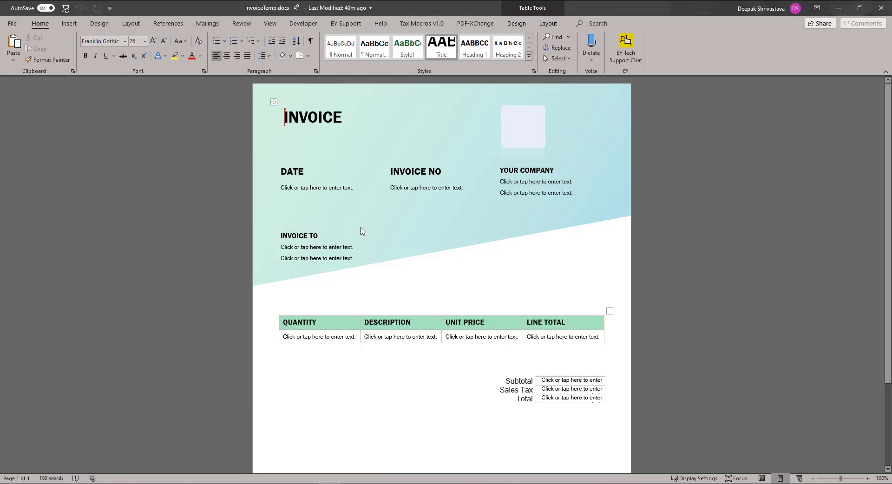
{"action": "left_click", "coordinate": [311, 187]}
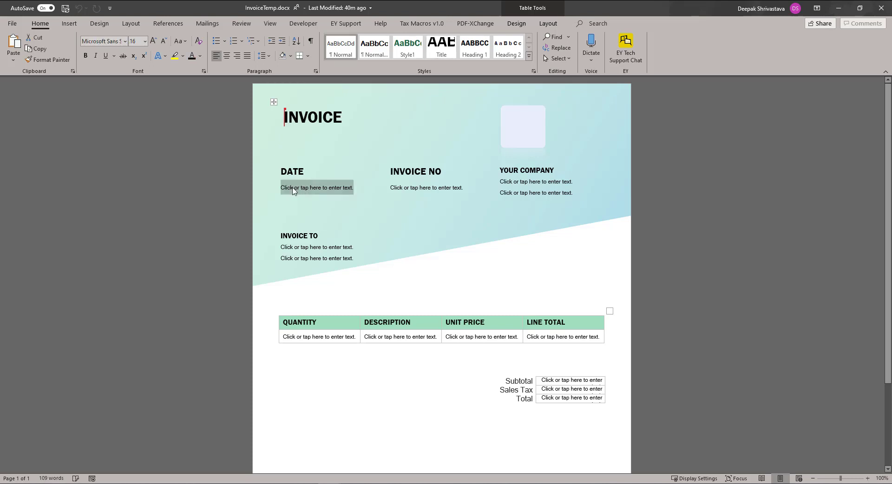
{"action": "left_click", "coordinate": [303, 23]}
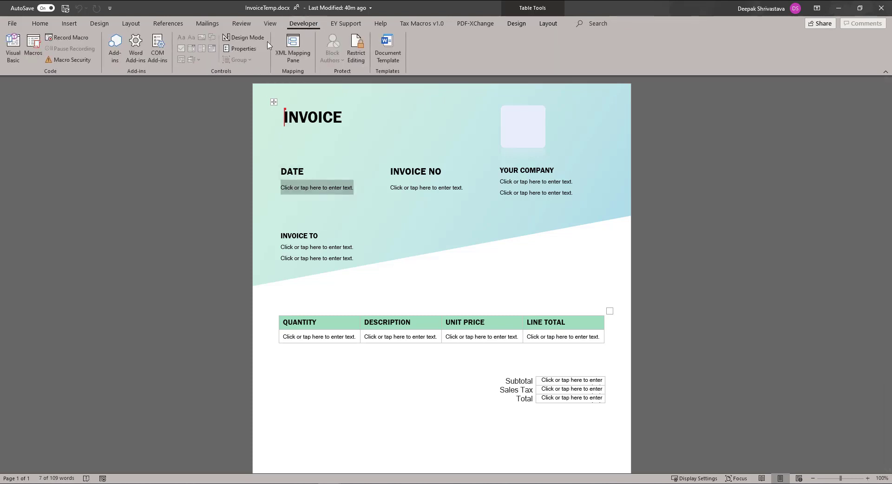
{"action": "left_click", "coordinate": [234, 49]}
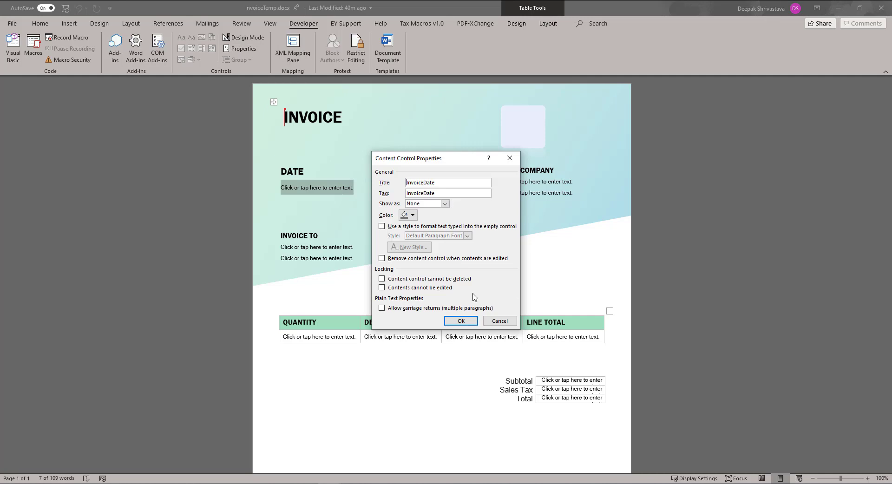
{"action": "left_click", "coordinate": [499, 321]}
{"action": "left_click", "coordinate": [419, 188]}
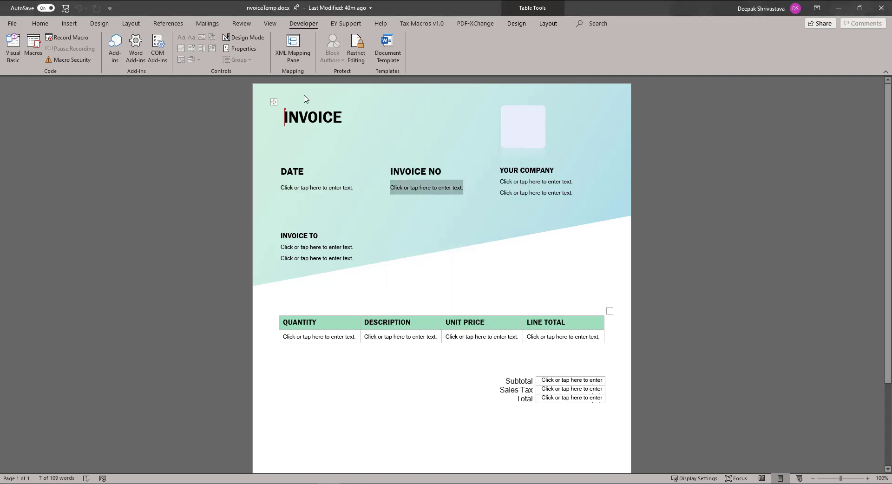
{"action": "left_click", "coordinate": [244, 49]}
{"action": "left_click", "coordinate": [499, 321]}
{"action": "left_click", "coordinate": [385, 286]}
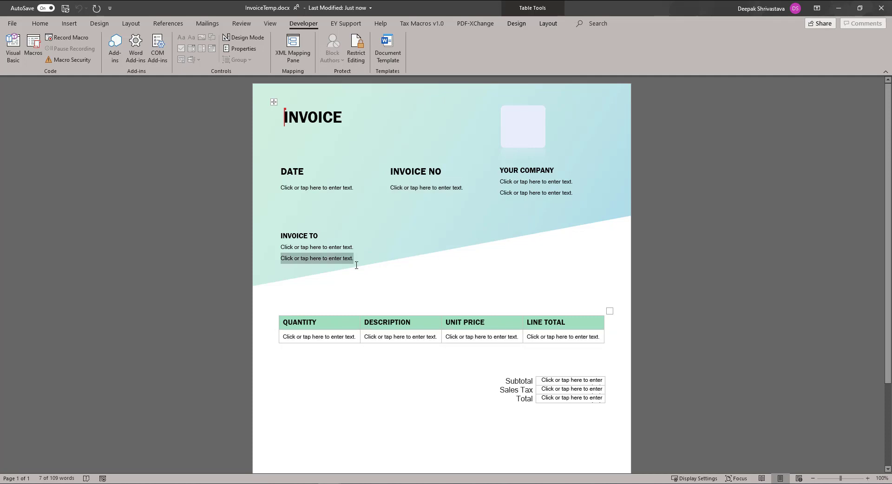
{"action": "left_click", "coordinate": [280, 325]}
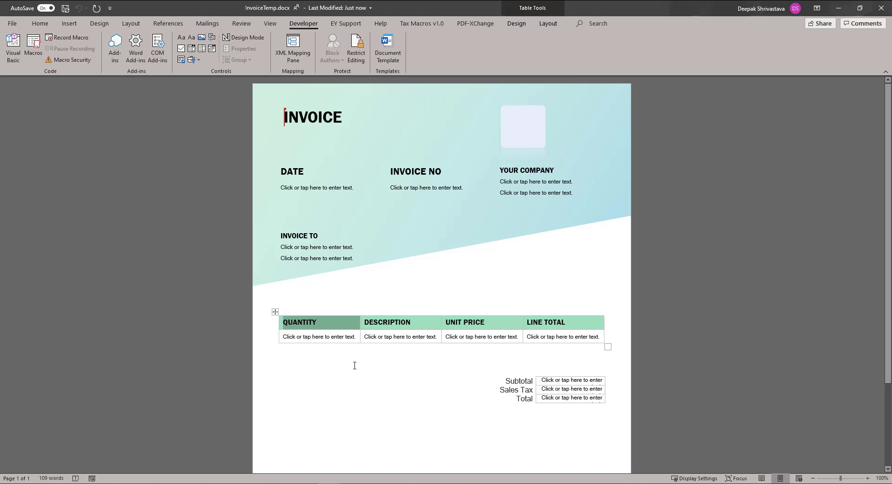
Step: Return to Document2 and delete the salesperson, QUANTITY heading and product tables below the invoice header
{"action": "key", "text": "alt+Tab"}
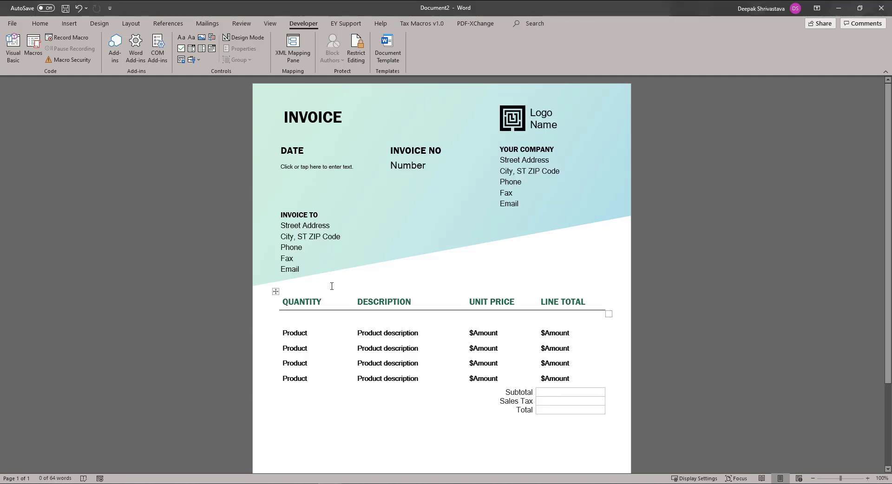
{"action": "left_click", "coordinate": [274, 293]}
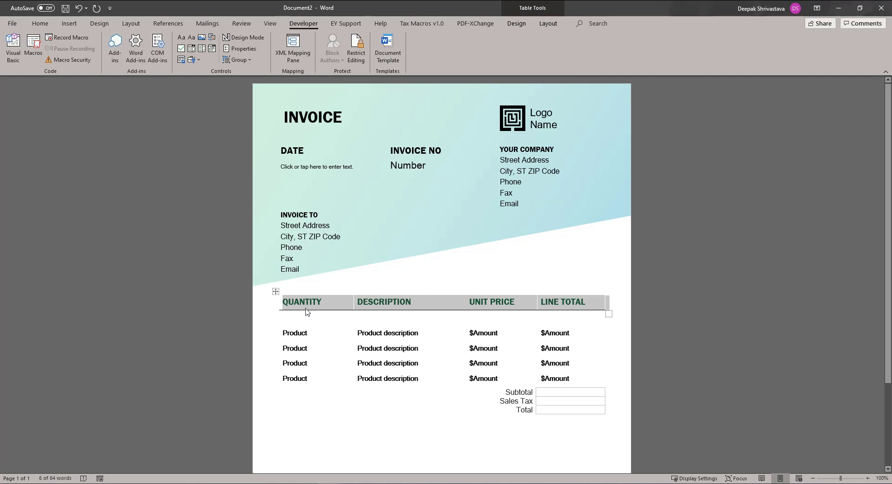
{"action": "key", "text": "BackSpace"}
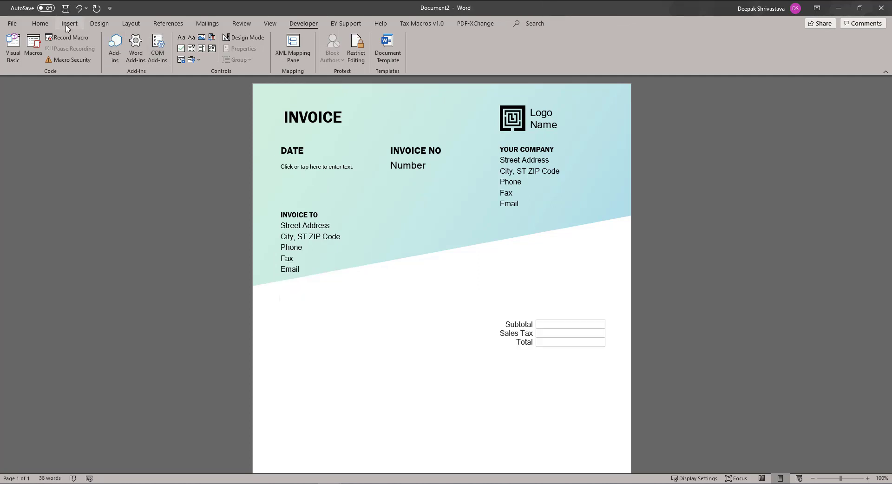
Step: Insert a table with four columns and two rows above the Subtotal table
{"action": "left_click", "coordinate": [69, 24]}
{"action": "left_click", "coordinate": [85, 61]}
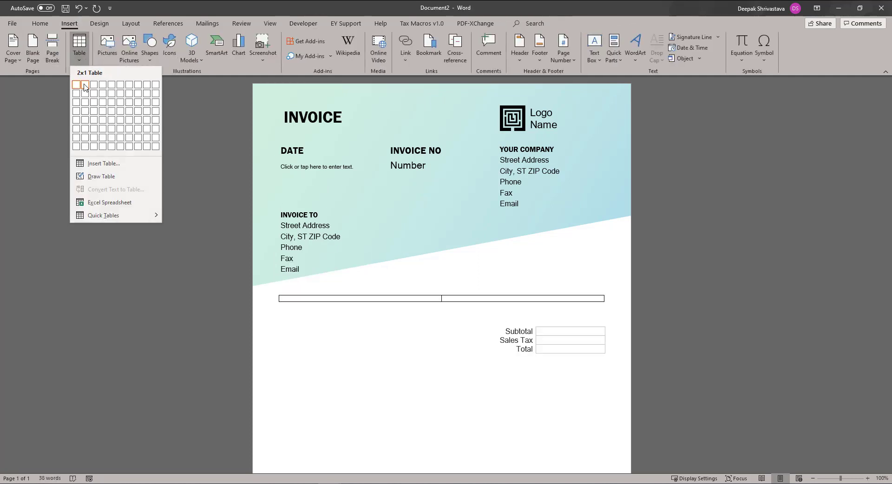
{"action": "left_click", "coordinate": [104, 89]}
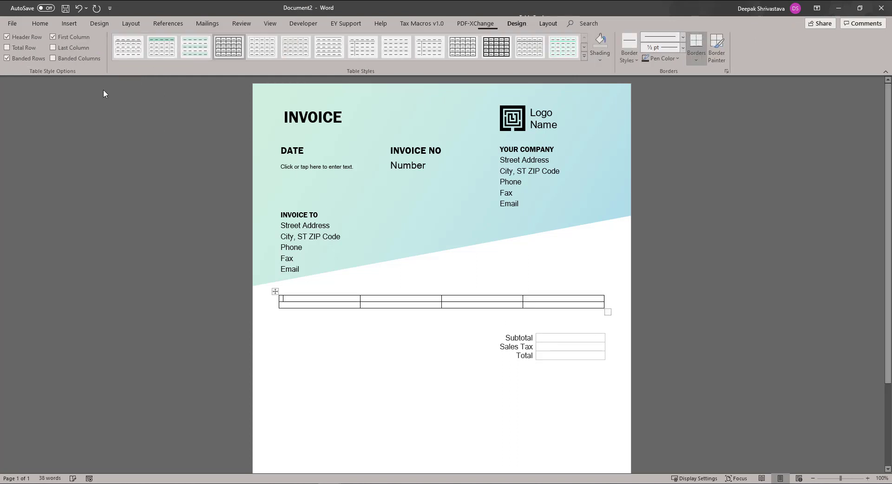
Step: Apply the green header-row style to the new table and enter the headings QTY, DESC, UNITPRICE and LINE TOTAL
{"action": "left_click", "coordinate": [170, 49]}
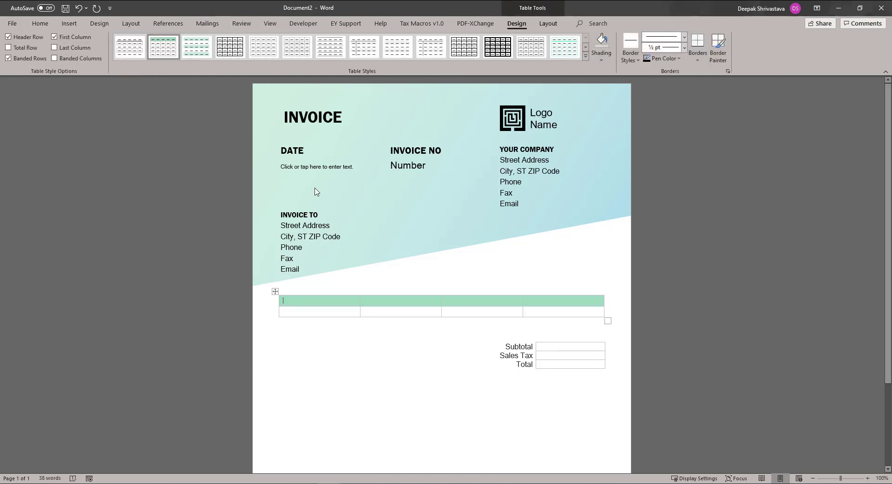
{"action": "type", "text": "QTY\tDESC\tUNITPRICE\tLINE TOTAL"}
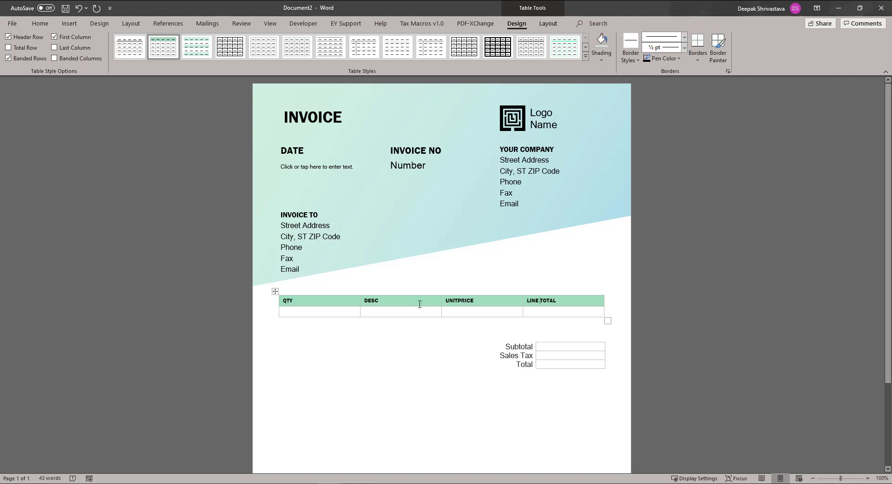
Step: Wrap the table's empty second row in a repeating section content control and insert a plain text content control under QTY
{"action": "left_click", "coordinate": [268, 316]}
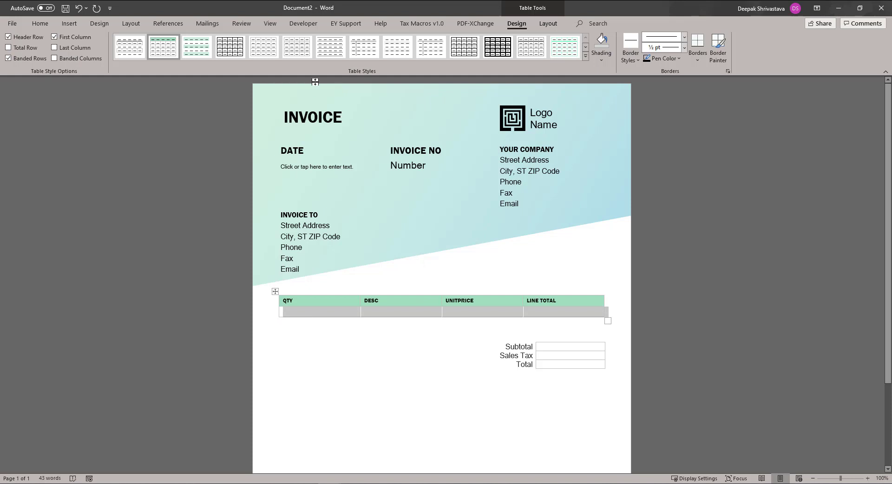
{"action": "left_click", "coordinate": [294, 28]}
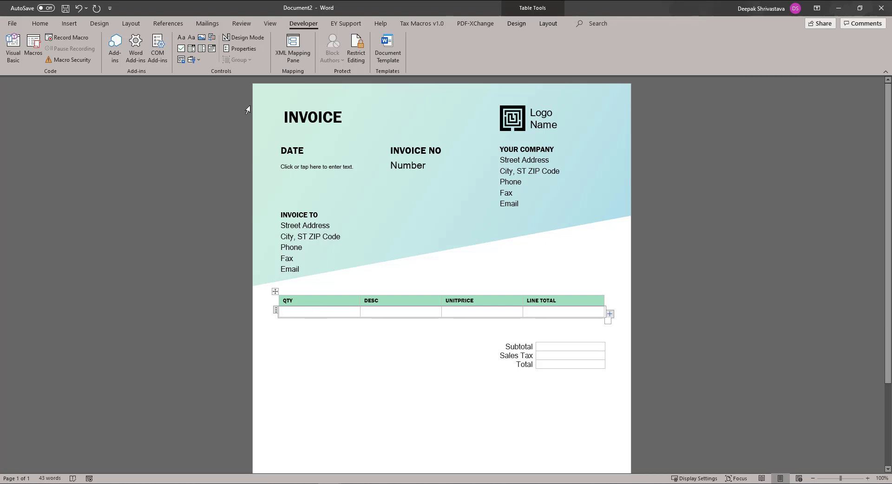
{"action": "left_click", "coordinate": [192, 40]}
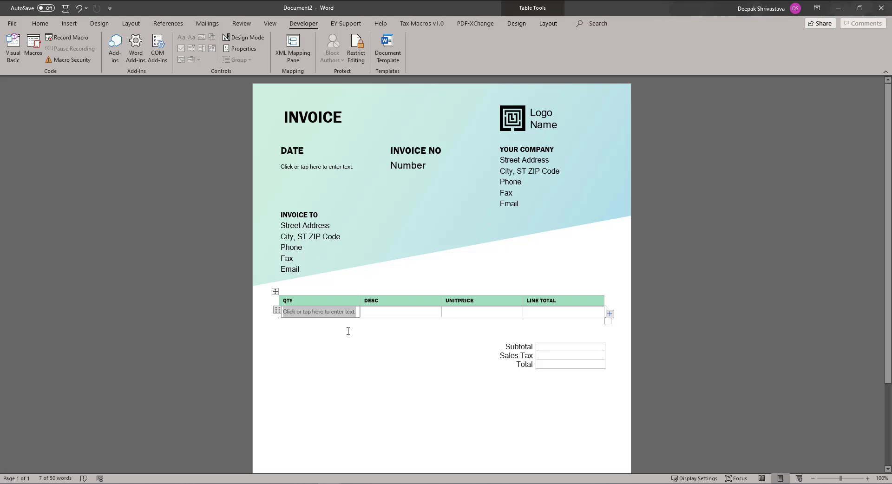
Step: Give the content control under QTY the title QTY and the tag QTY, and set it to show as None
{"action": "left_click", "coordinate": [240, 48]}
{"action": "type", "text": "QTY"}
{"action": "left_click", "coordinate": [427, 193]}
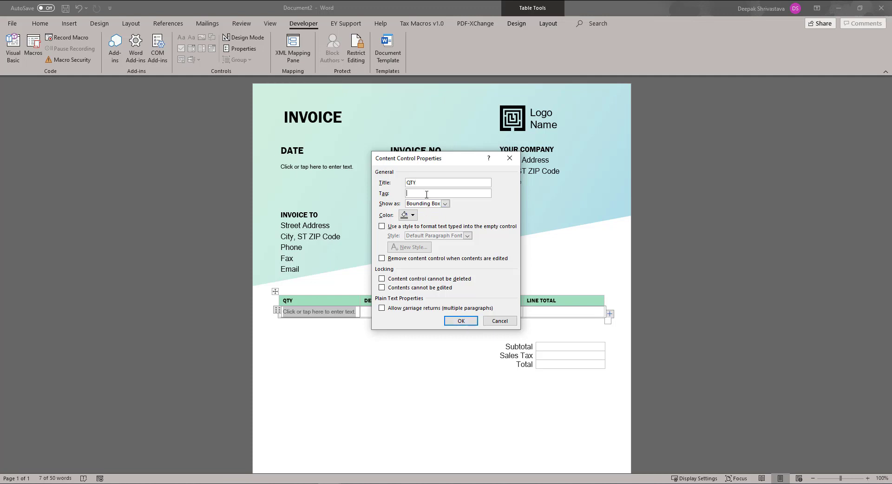
{"action": "type", "text": "QTY"}
{"action": "left_click", "coordinate": [426, 204]}
{"action": "left_click", "coordinate": [427, 233]}
{"action": "left_click", "coordinate": [468, 318]}
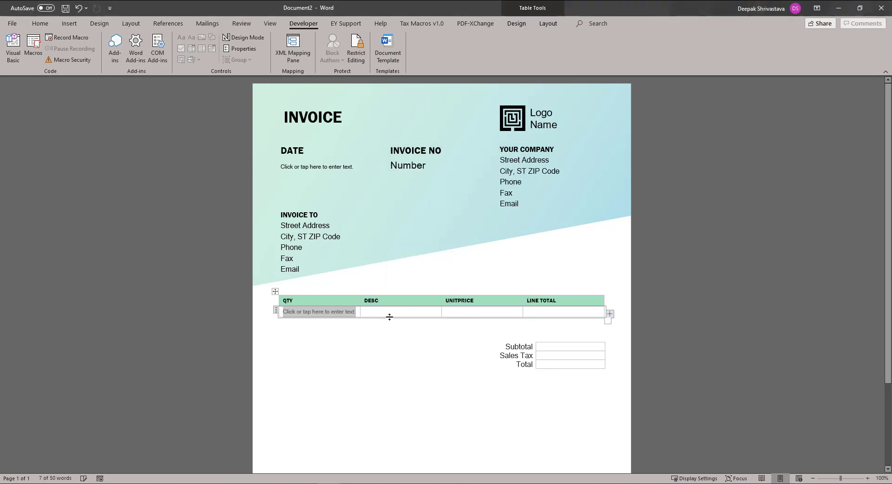
{"action": "key", "text": "Tab"}
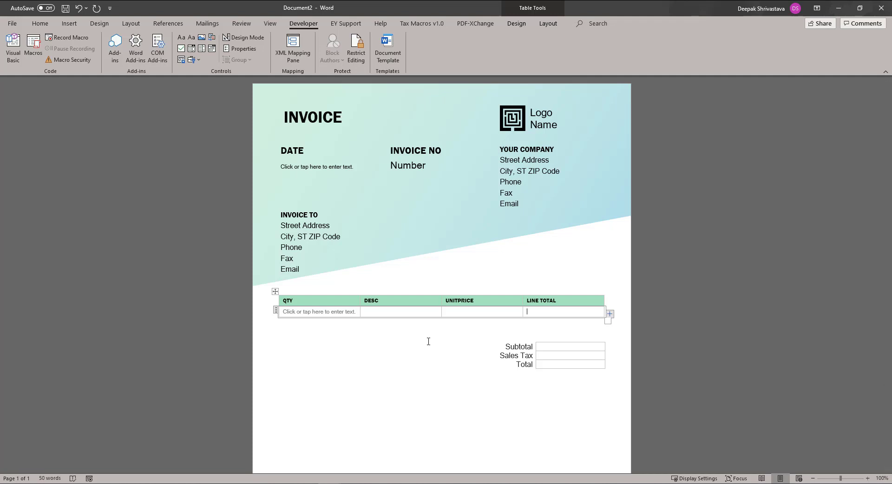
Step: Close the Word document and return to the InvoiceTemplate library in SharePoint
{"action": "key", "text": "alt+F4"}
{"action": "left_click", "coordinate": [492, 308]}
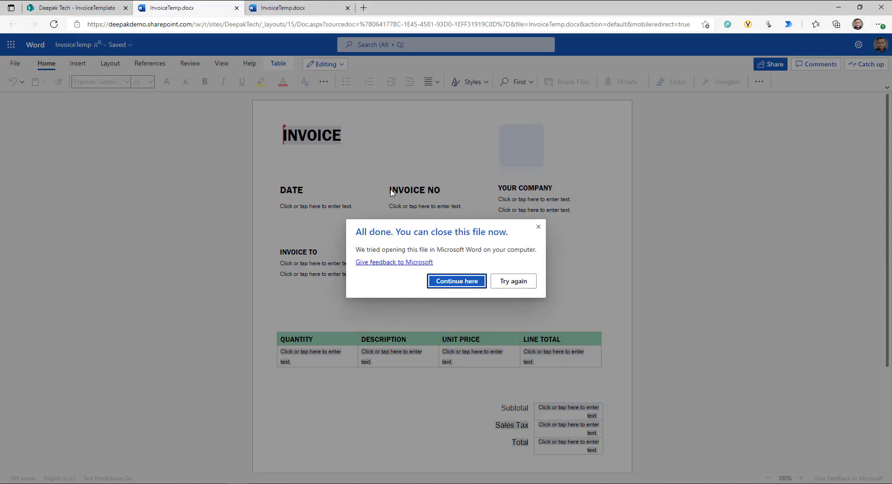
{"action": "left_click", "coordinate": [538, 227]}
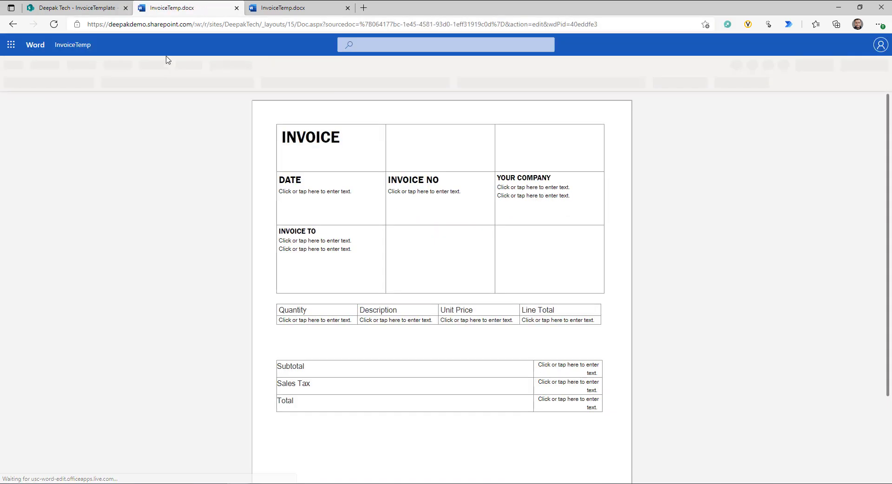
{"action": "left_click", "coordinate": [71, 7]}
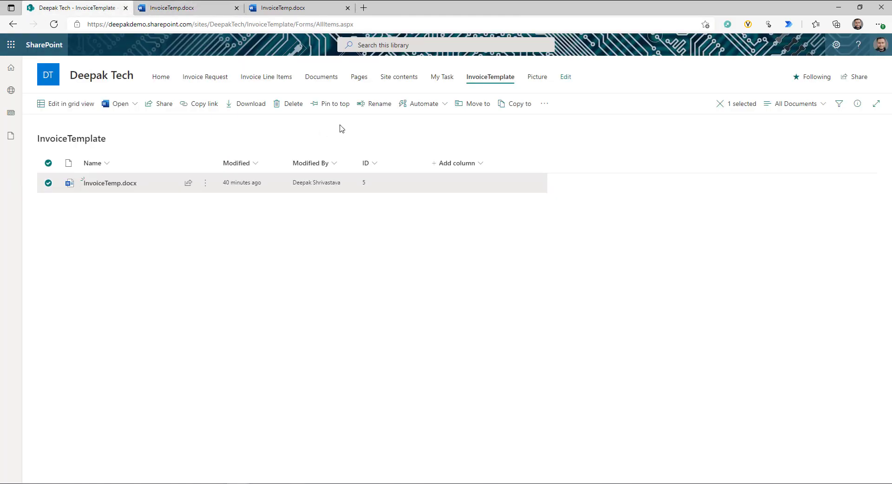
{"action": "left_click", "coordinate": [492, 80]}
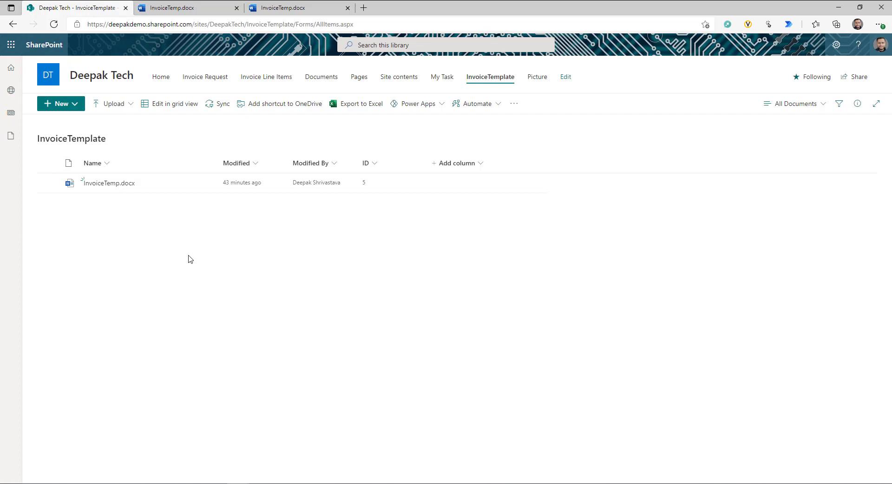
Step: Open Power Automate in a new browser tab and start building an automated cloud flow
{"action": "key", "text": "ctrl+t"}
{"action": "type", "text": "flow"}
{"action": "key", "text": "Return"}
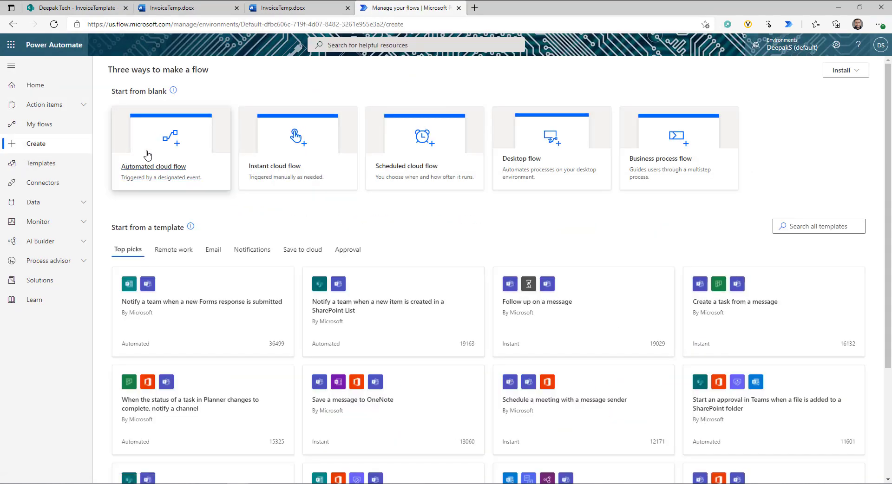
{"action": "left_click", "coordinate": [170, 139]}
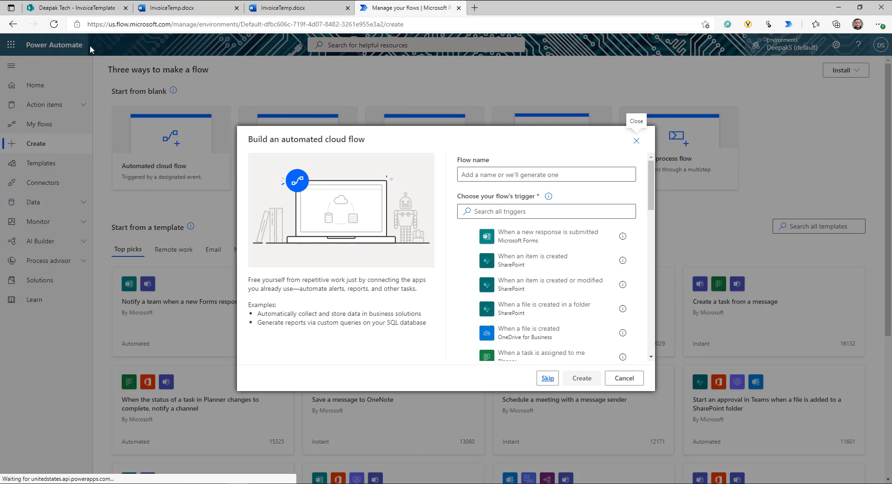
Step: Review the items in the Invoice Request list in SharePoint
{"action": "left_click", "coordinate": [88, 8]}
{"action": "left_click", "coordinate": [208, 83]}
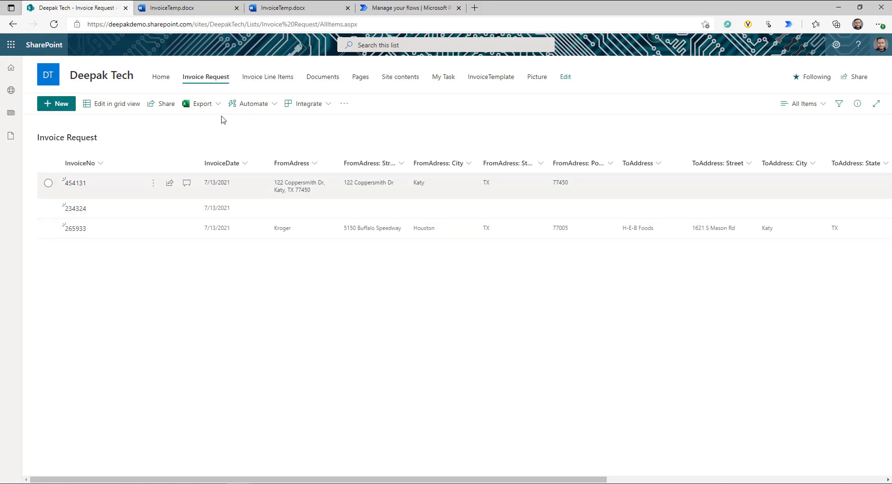
{"action": "left_click", "coordinate": [56, 106]}
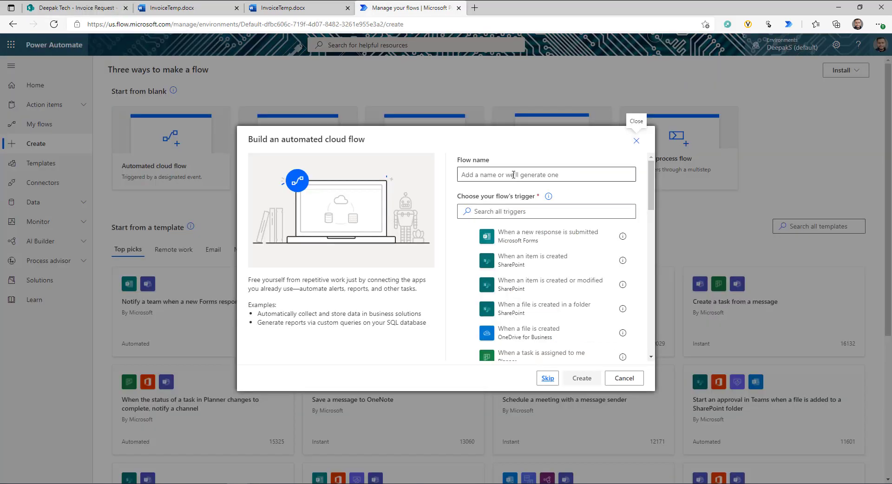
Step: Name the automated flow GenerateInvoice and create it with the SharePoint trigger "When an item or a file is modified"
{"action": "left_click", "coordinate": [513, 175]}
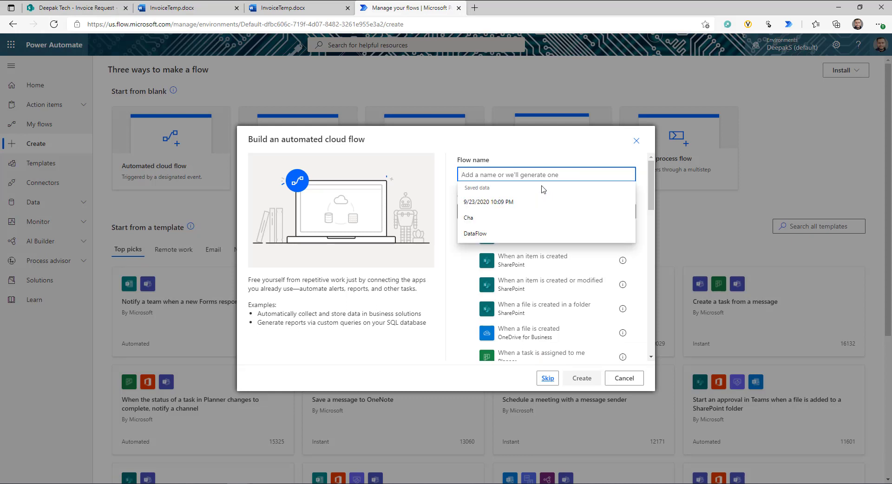
{"action": "type", "text": "GenerateInvoice"}
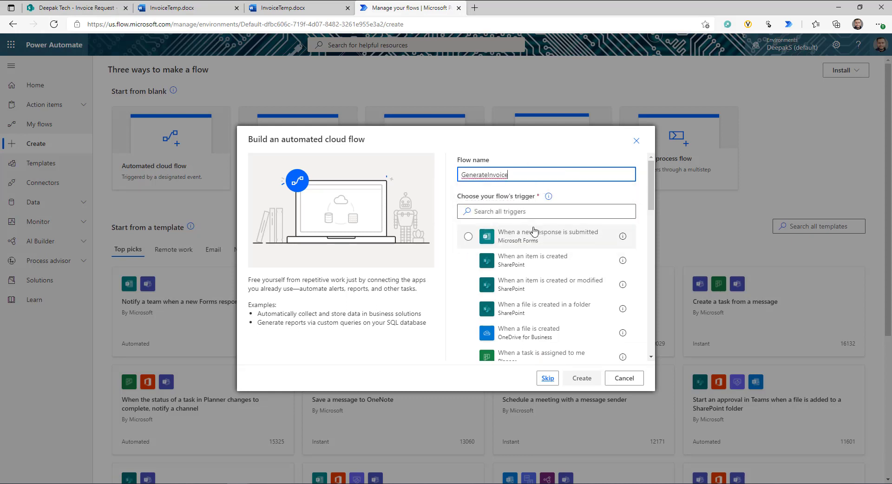
{"action": "left_click", "coordinate": [534, 214]}
{"action": "type", "text": "sah"}
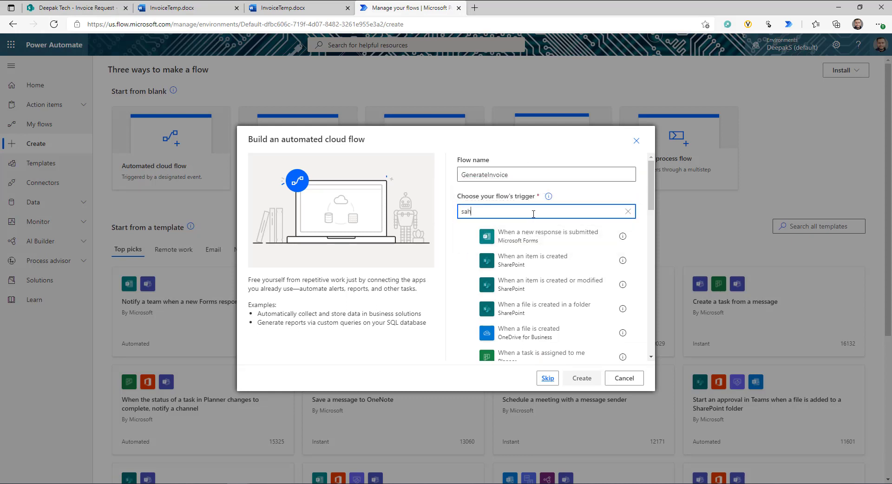
{"action": "type", "text": "repoint"}
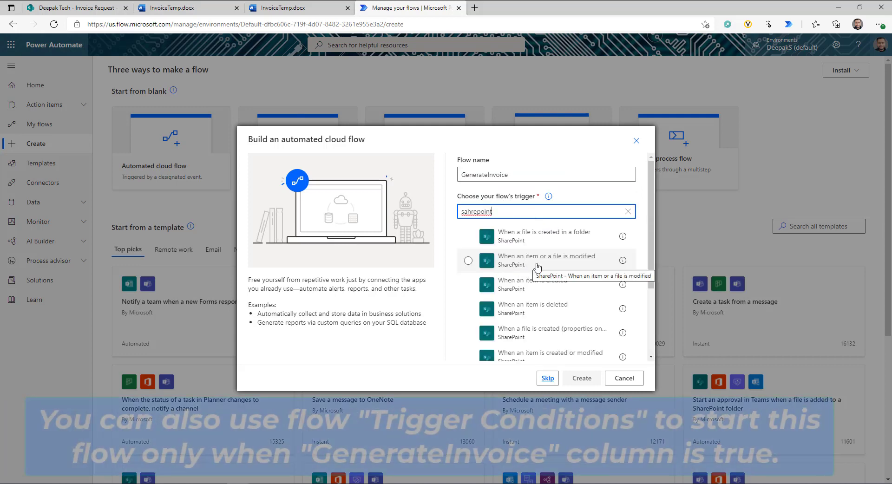
{"action": "left_click", "coordinate": [529, 266]}
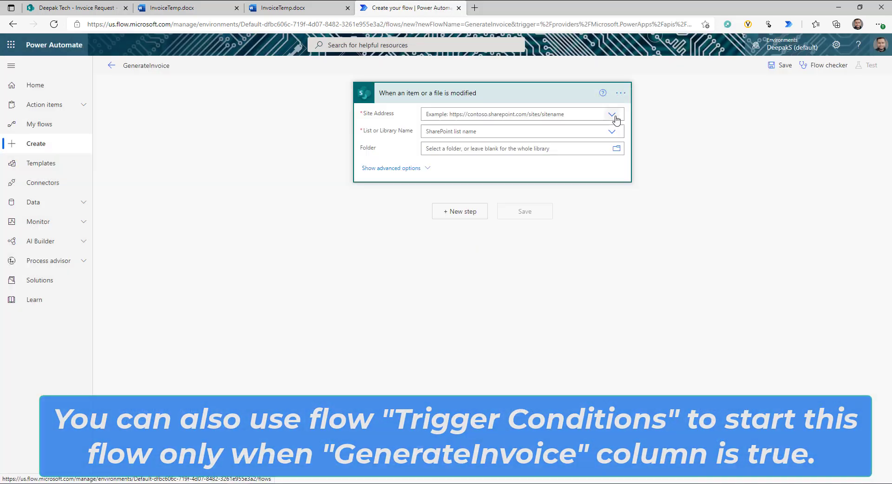
Step: Set the trigger's site address to the Deepak Tech site and its list to Invoice Request
{"action": "left_click", "coordinate": [613, 116]}
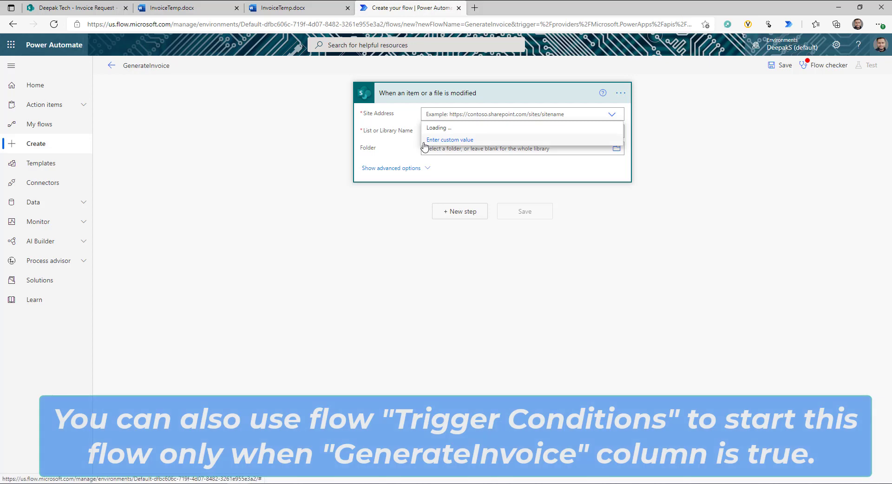
{"action": "left_click", "coordinate": [446, 125]}
{"action": "left_click", "coordinate": [464, 131]}
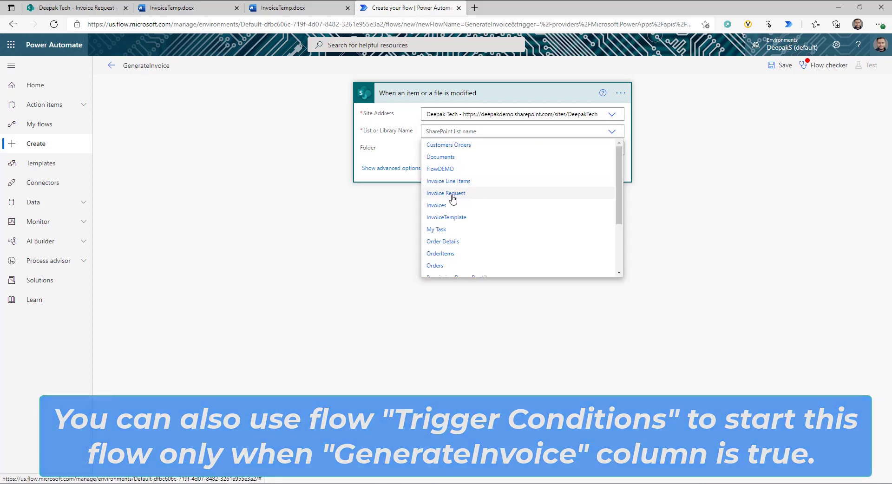
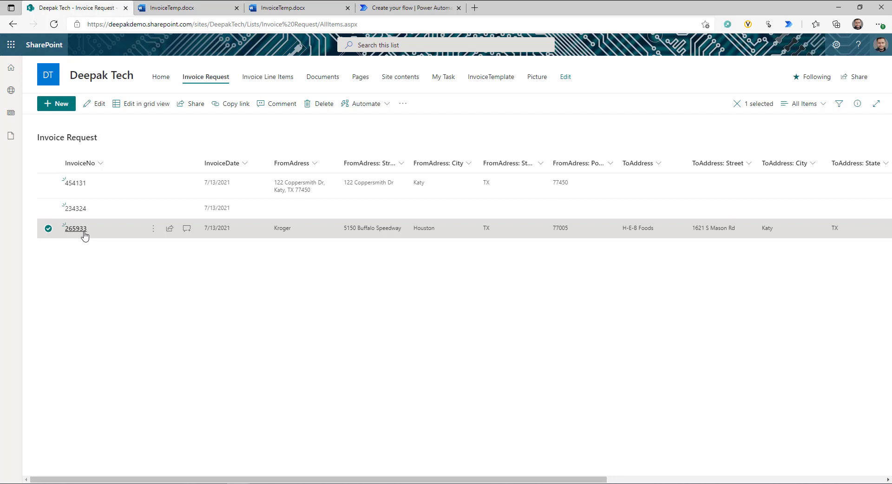
Step: Add a SharePoint Get items action that reads the Invoice Line Items list on the Deepak Tech site
{"action": "left_click", "coordinate": [267, 78]}
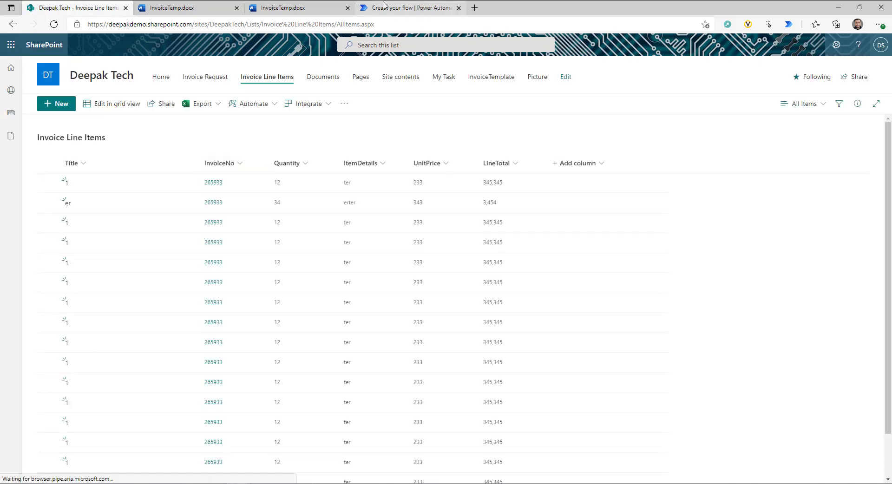
{"action": "left_click", "coordinate": [405, 8]}
{"action": "type", "text": "sh"}
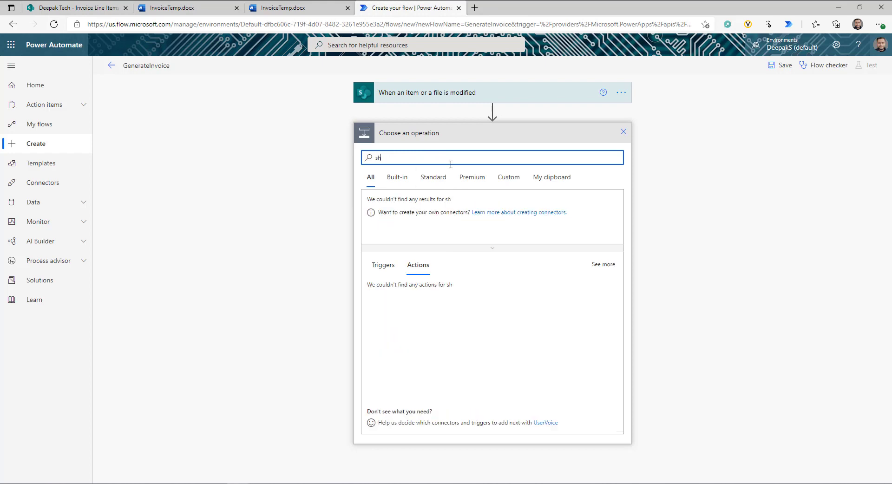
{"action": "type", "text": "arepo"}
{"action": "left_click", "coordinate": [376, 204]}
{"action": "type", "text": "get"}
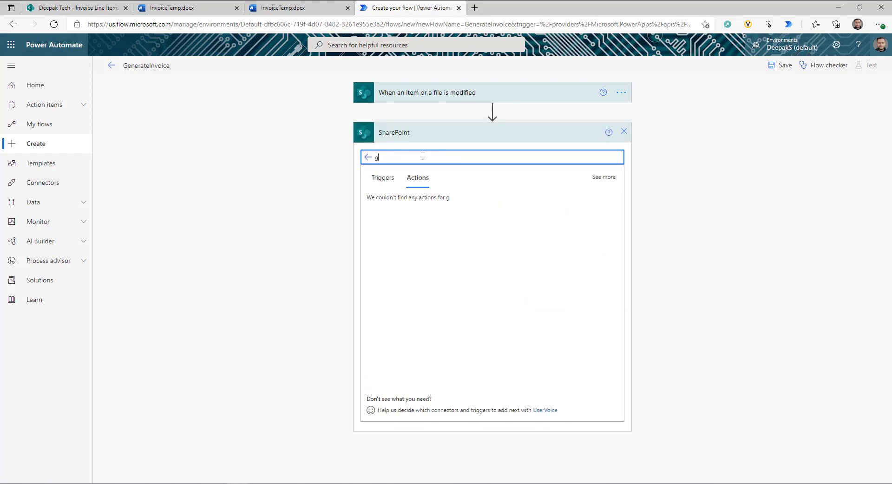
{"action": "left_click", "coordinate": [448, 182]}
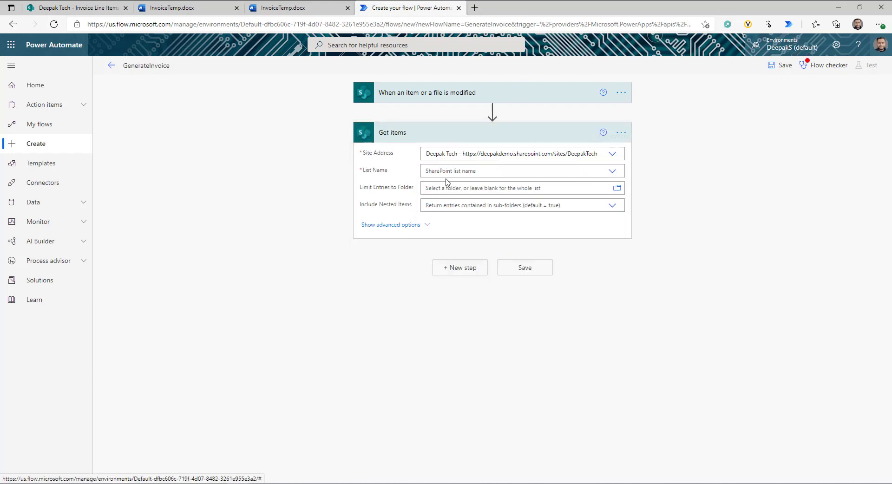
{"action": "left_click", "coordinate": [611, 172]}
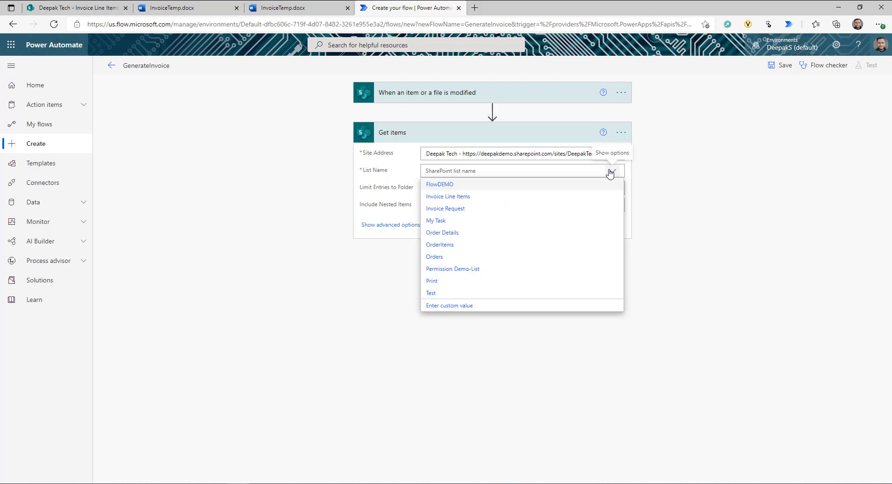
{"action": "left_click", "coordinate": [455, 197]}
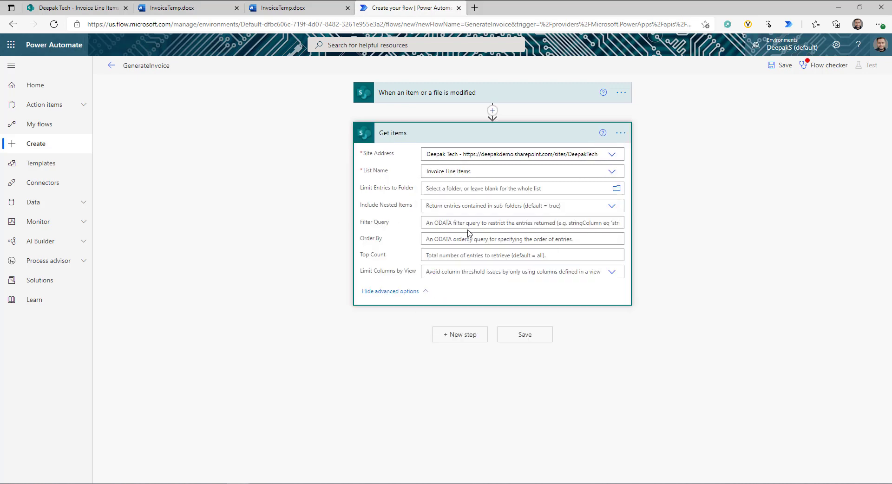
Step: Set the Get items filter query to InvoiceNo eq the trigger item's ID in single quotes, checking both SharePoint lists for the matching column
{"action": "left_click", "coordinate": [471, 223]}
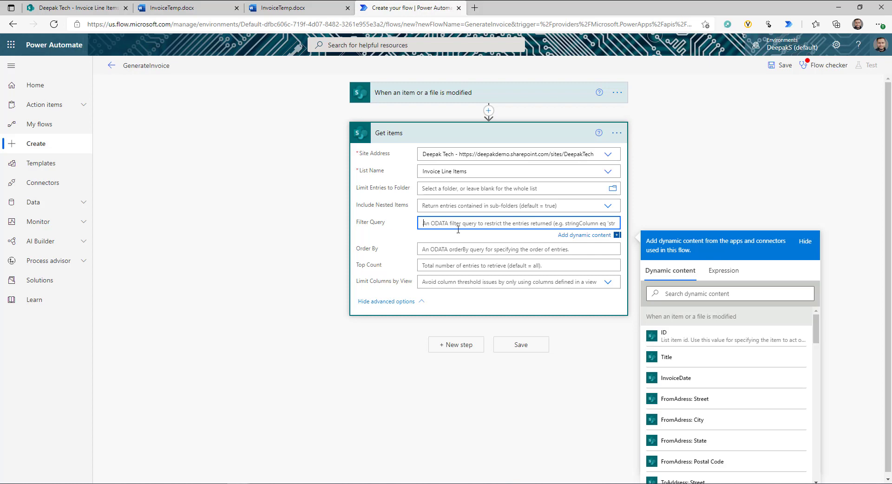
{"action": "left_click", "coordinate": [69, 5]}
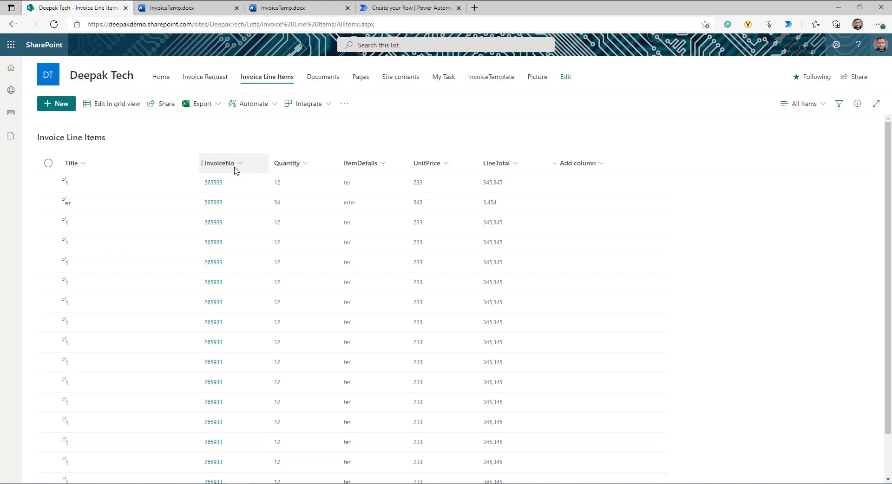
{"action": "left_click", "coordinate": [201, 77]}
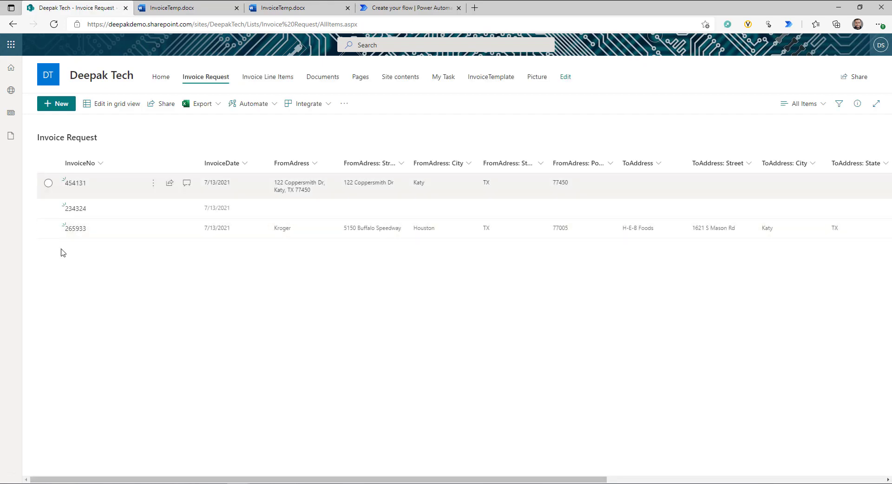
{"action": "left_click", "coordinate": [379, 7]}
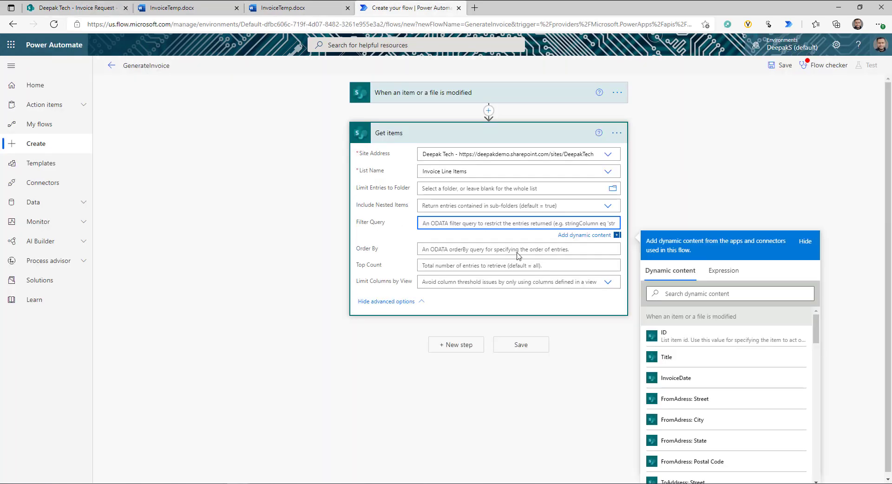
{"action": "left_click", "coordinate": [476, 226]}
{"action": "type", "text": "InvoiceNo "}
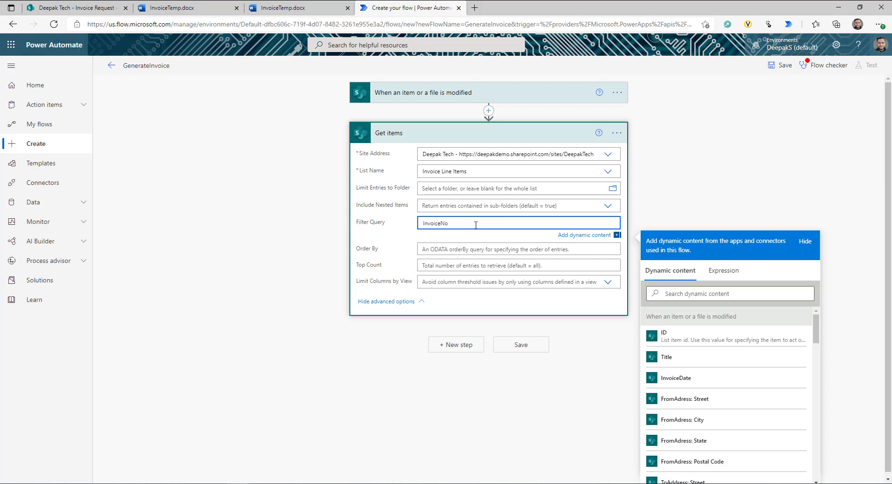
{"action": "type", "text": "eq '"}
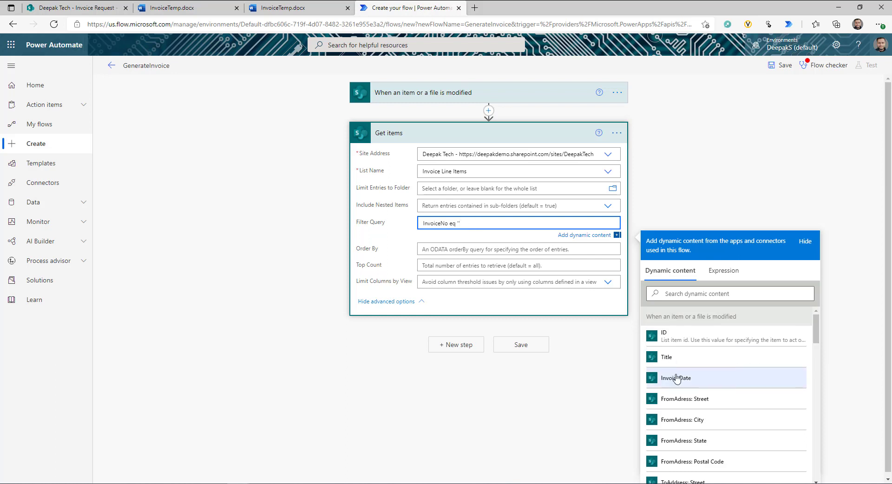
{"action": "left_click", "coordinate": [664, 334]}
{"action": "type", "text": "'"}
{"action": "key", "text": "ctrl+a"}
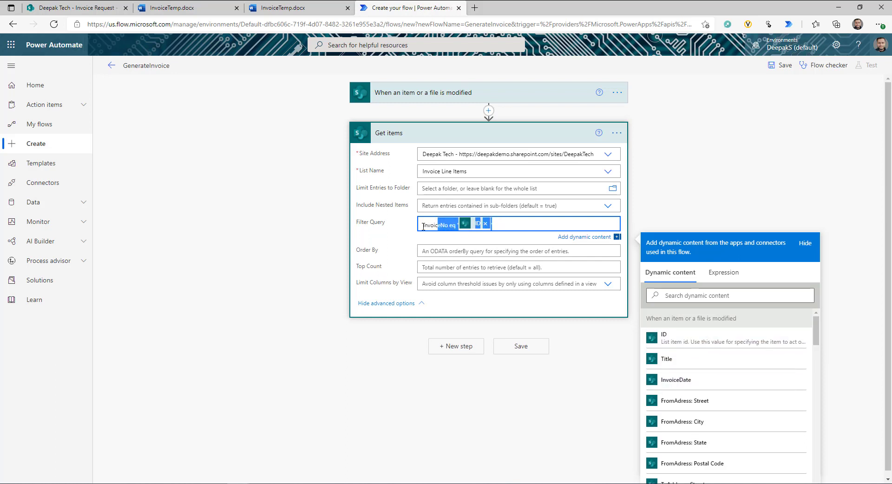
{"action": "left_click", "coordinate": [536, 228]}
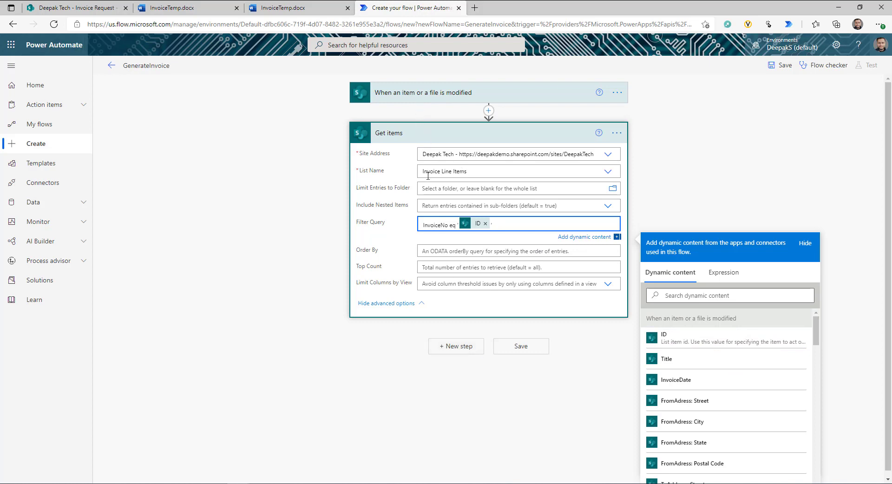
Step: Check the invoice template and the Invoice Request list, and add a SharePoint Get attachments action after Get items
{"action": "left_click", "coordinate": [456, 346]}
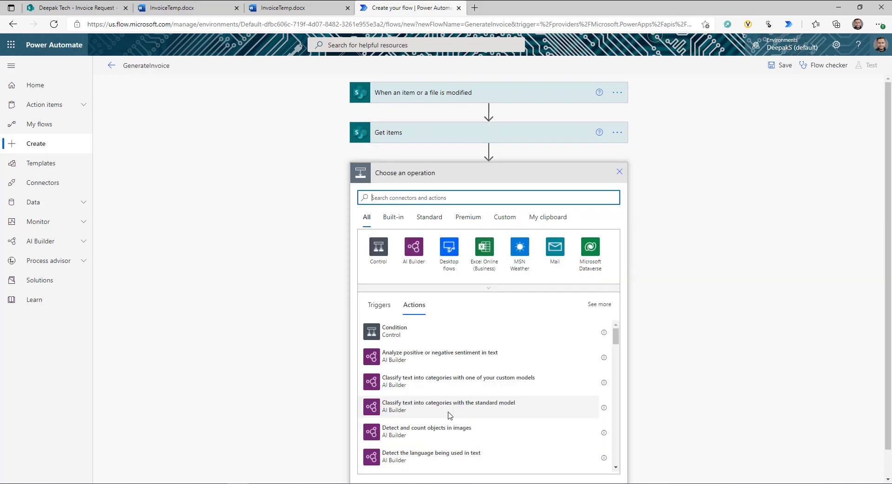
{"action": "left_click", "coordinate": [283, 8]}
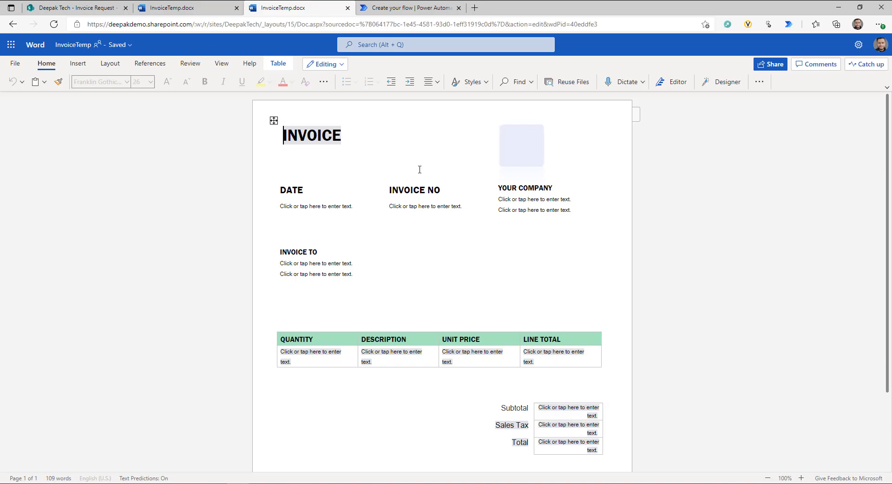
{"action": "left_click", "coordinate": [92, 8]}
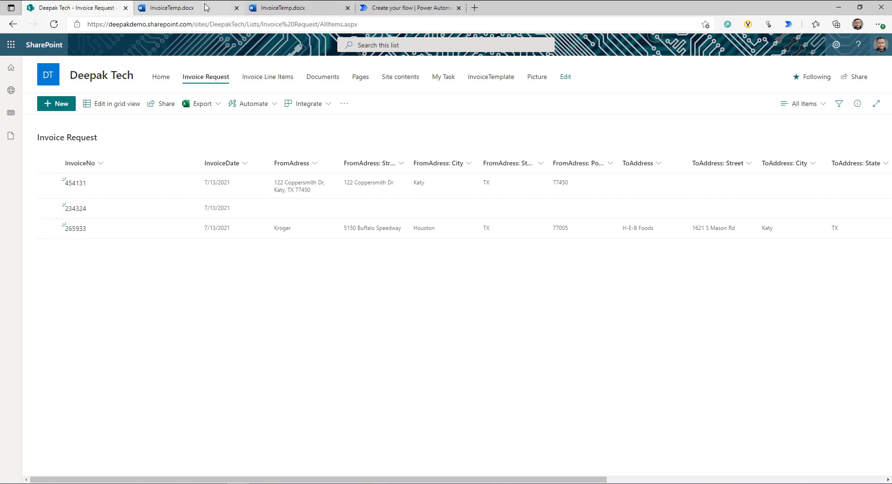
{"action": "left_click", "coordinate": [409, 7]}
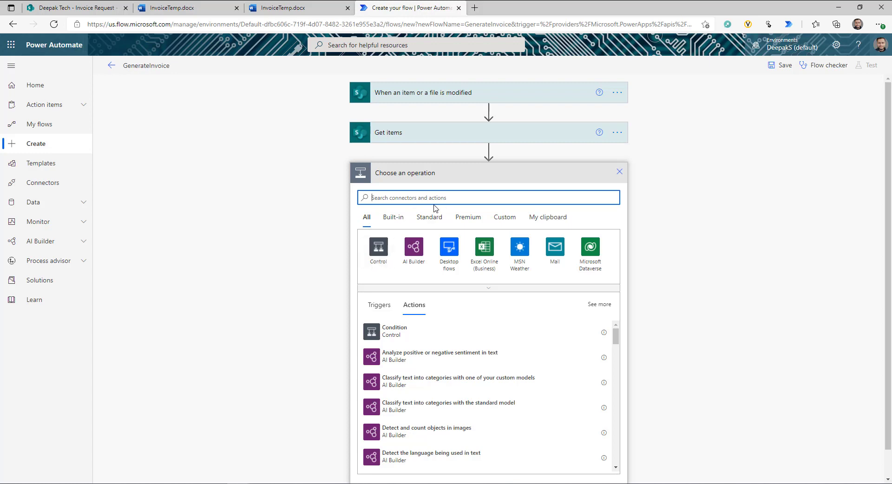
{"action": "type", "text": "share"}
{"action": "left_click", "coordinate": [378, 246]}
{"action": "type", "text": "get"}
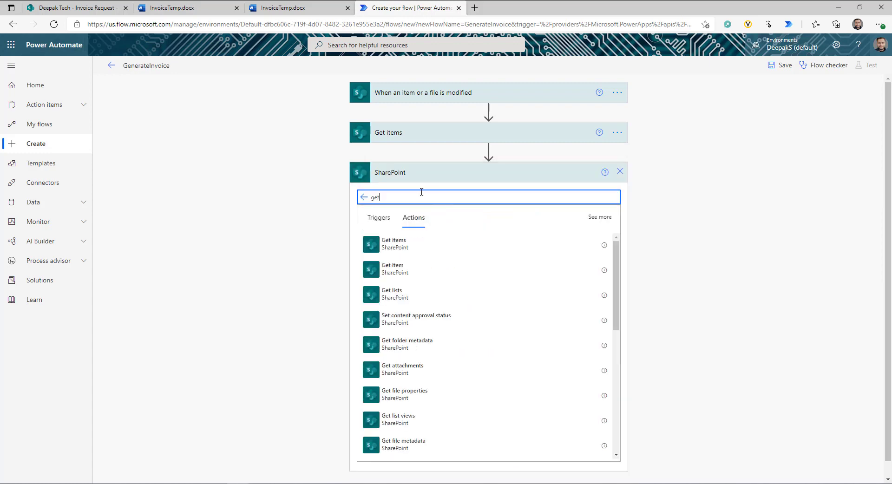
{"action": "left_click", "coordinate": [402, 368]}
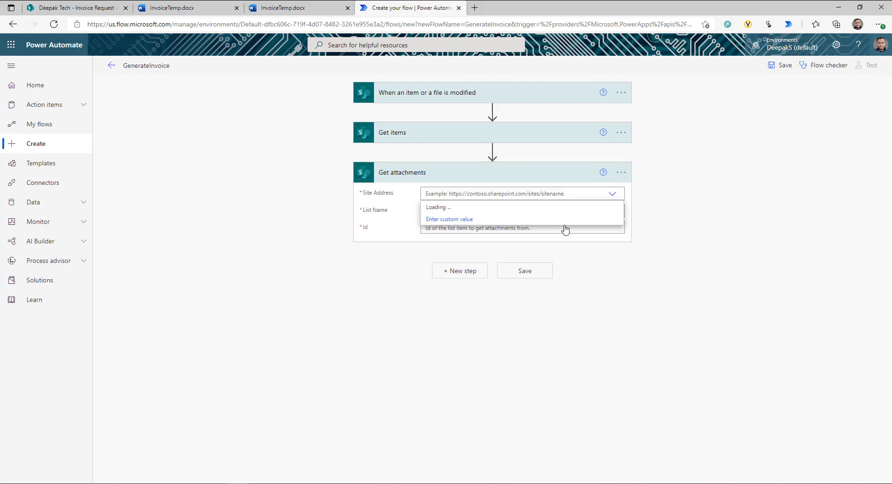
Step: Configure Get attachments with the Deepak Tech site, the Invoice Request list and the ID from the modified-item trigger
{"action": "left_click", "coordinate": [584, 219]}
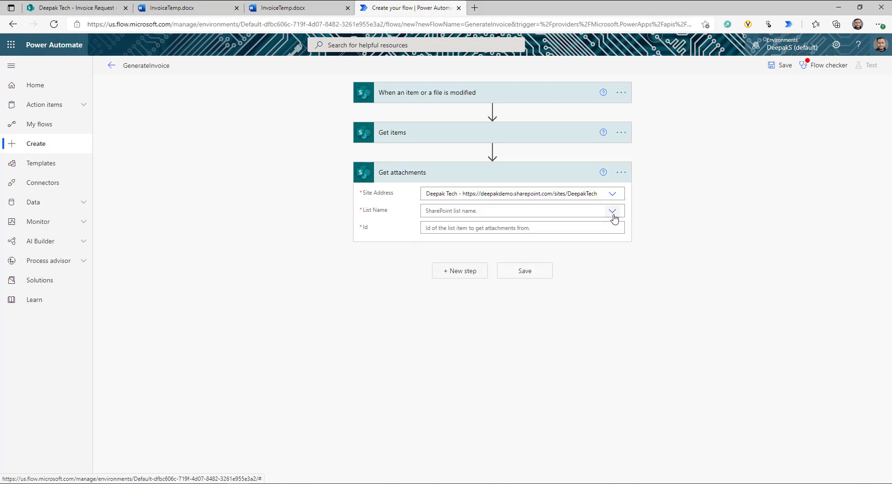
{"action": "left_click", "coordinate": [602, 214]}
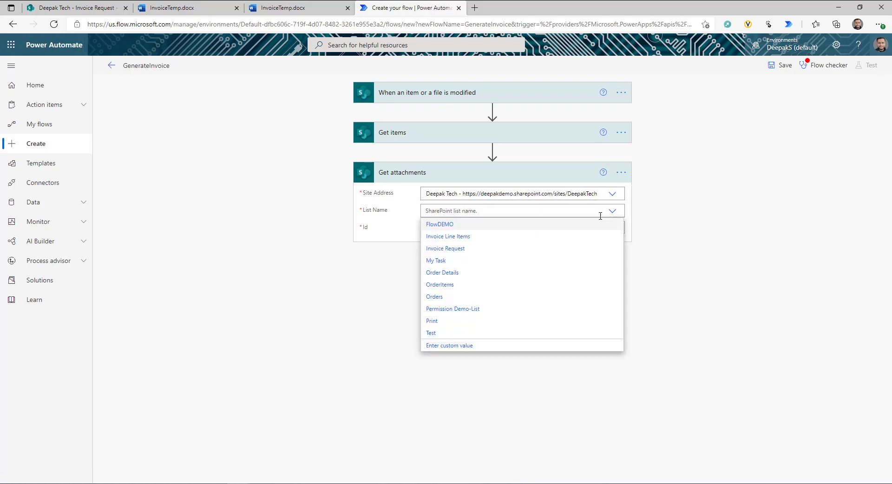
{"action": "left_click", "coordinate": [455, 249]}
{"action": "left_click", "coordinate": [556, 226]}
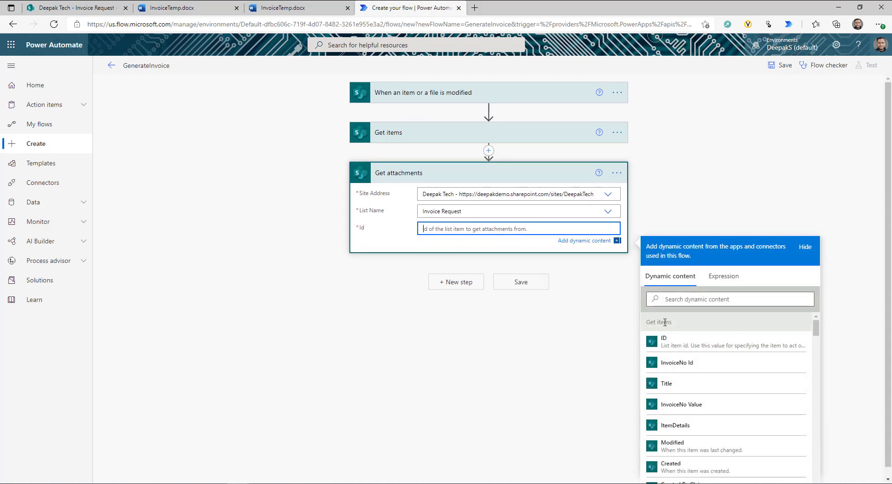
{"action": "scroll", "coordinate": [701, 356], "scroll_direction": "down", "scroll_amount": 2}
{"action": "scroll", "coordinate": [700, 356], "scroll_direction": "down", "scroll_amount": 15}
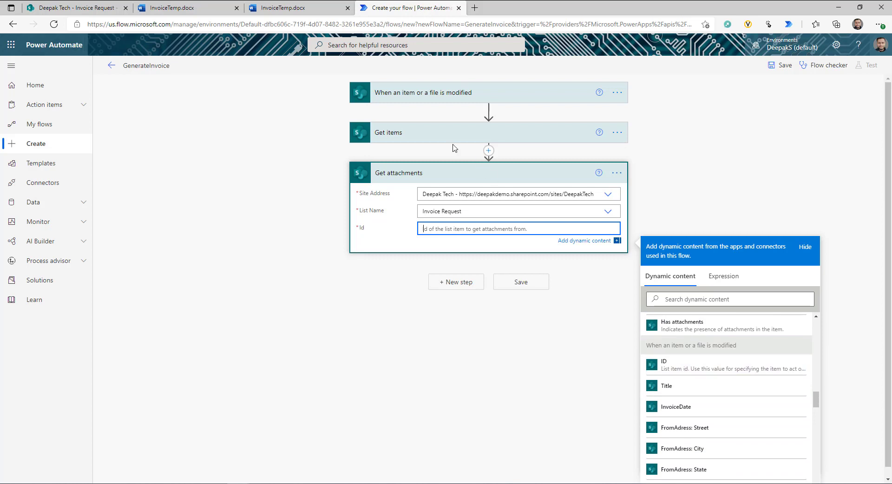
{"action": "left_click", "coordinate": [713, 365]}
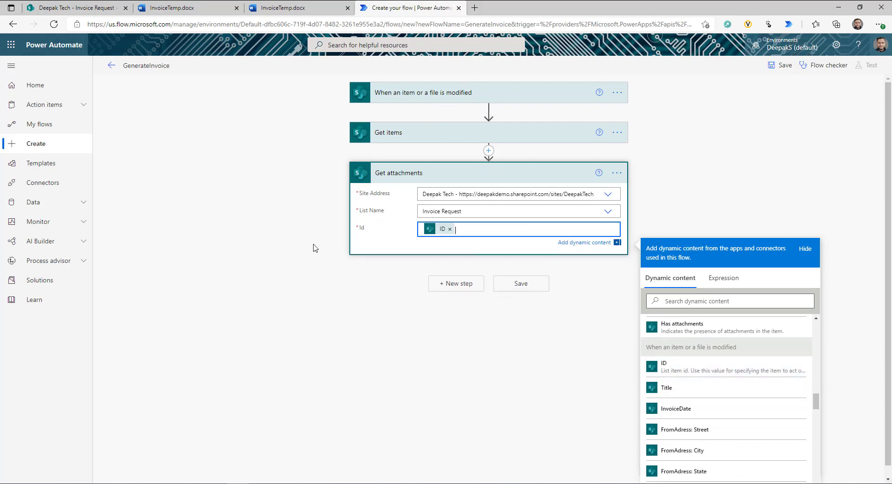
Step: Add a SharePoint Get attachment content action using the Deepak Tech site, the Invoice Request list and the modified-item trigger's ID
{"action": "left_click", "coordinate": [454, 288]}
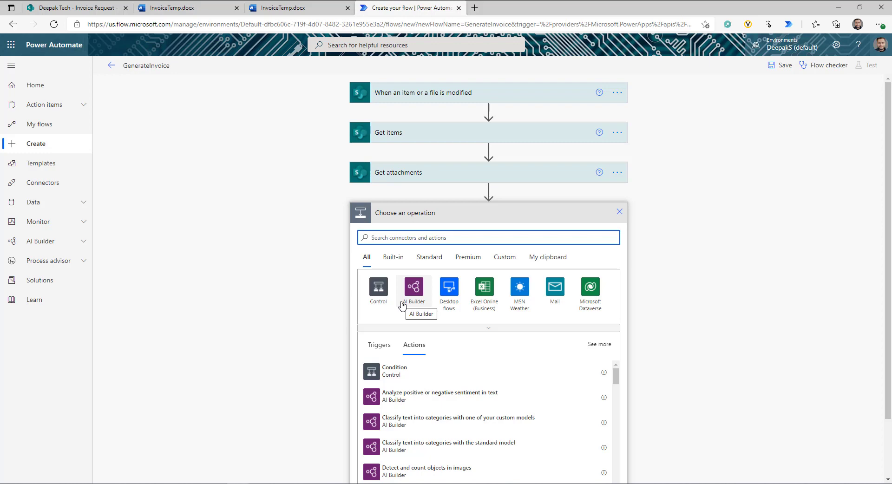
{"action": "type", "text": "sha"}
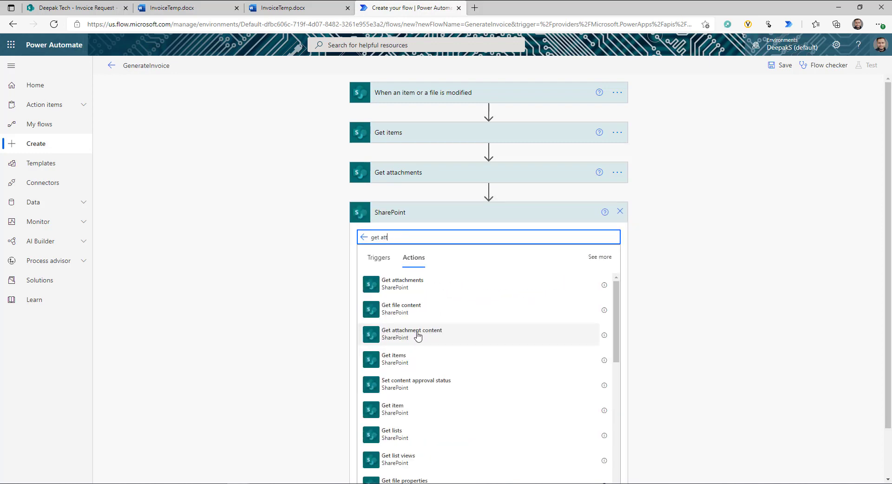
{"action": "left_click", "coordinate": [418, 337]}
{"action": "left_click", "coordinate": [612, 234]}
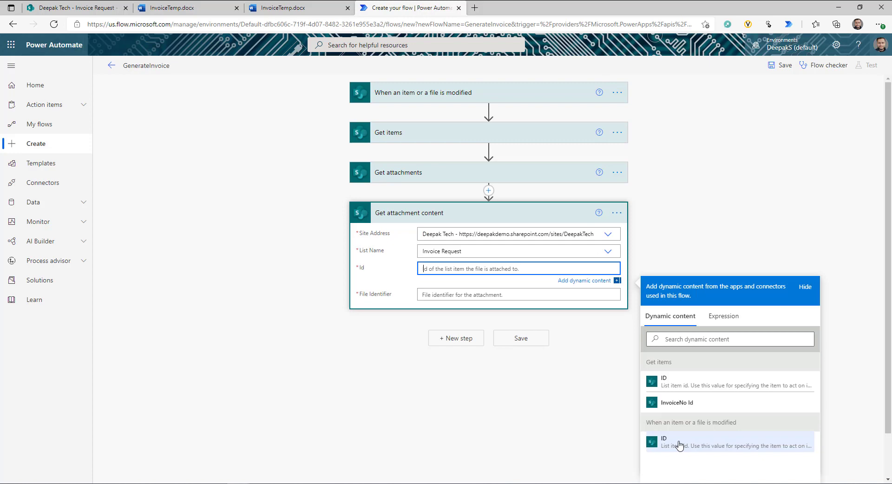
{"action": "left_click", "coordinate": [676, 444]}
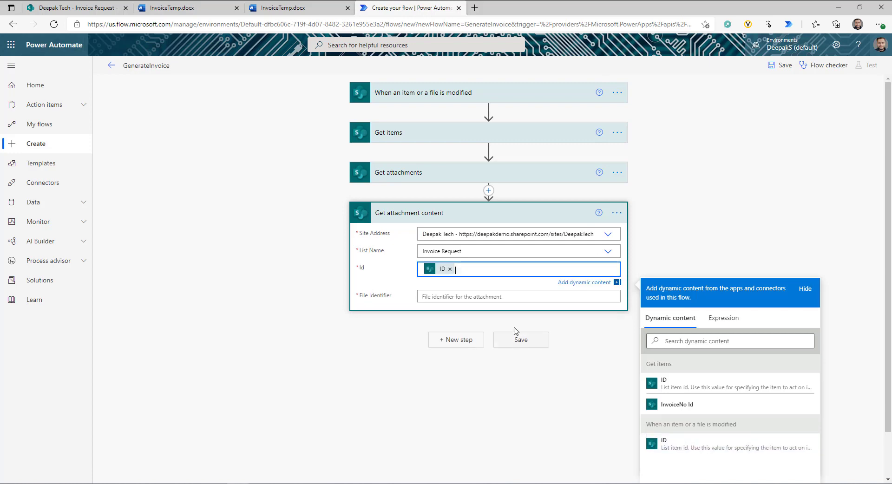
Step: Build a File Identifier expression that wraps the Get attachments body in first(): first(outputs('Get_attachments')?['body'])
{"action": "left_click", "coordinate": [523, 296]}
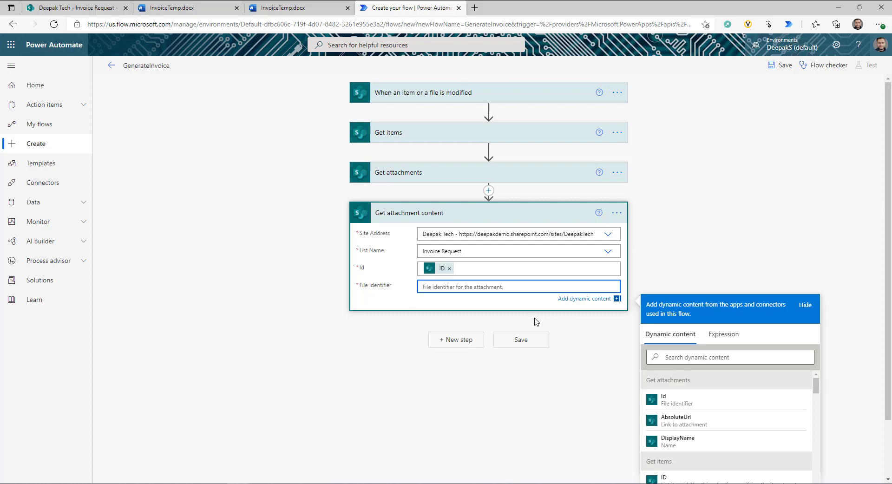
{"action": "left_click", "coordinate": [725, 338]}
{"action": "type", "text": "firs"}
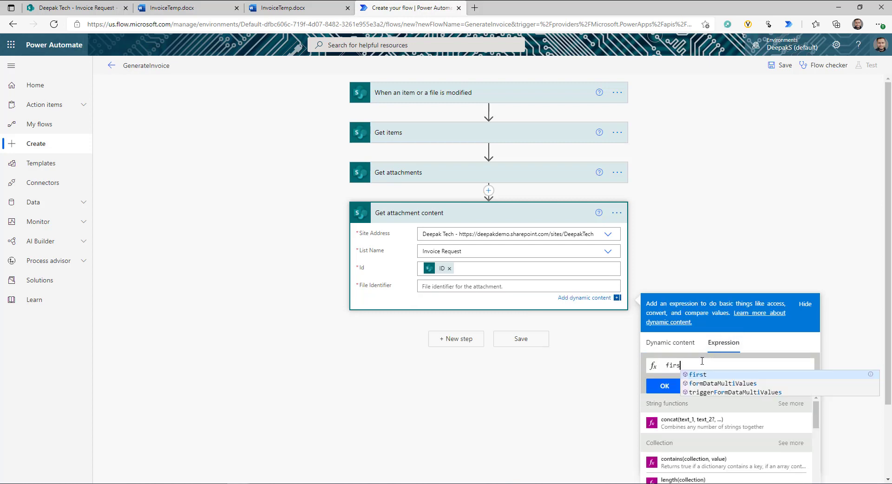
{"action": "type", "text": "t("}
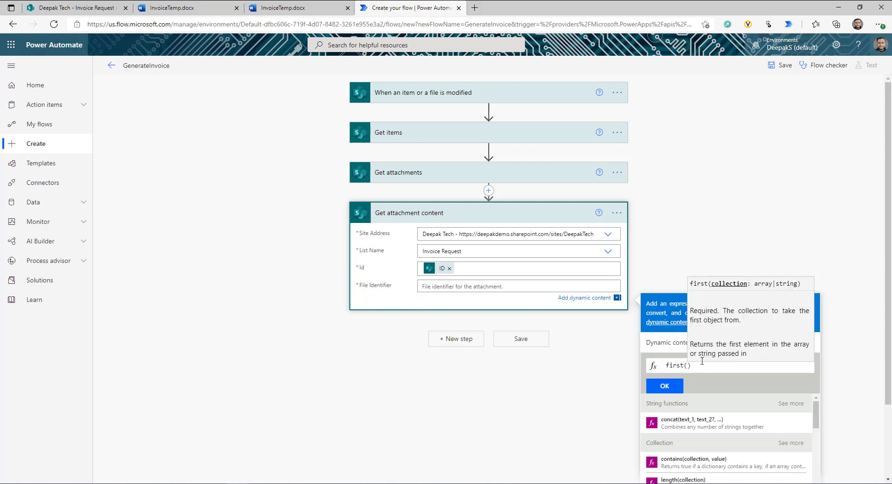
{"action": "left_click", "coordinate": [674, 342]}
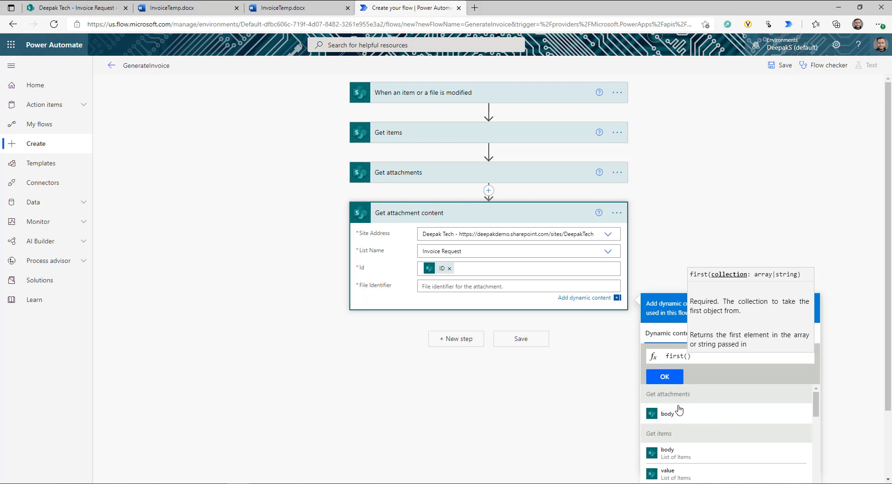
{"action": "left_click", "coordinate": [664, 418]}
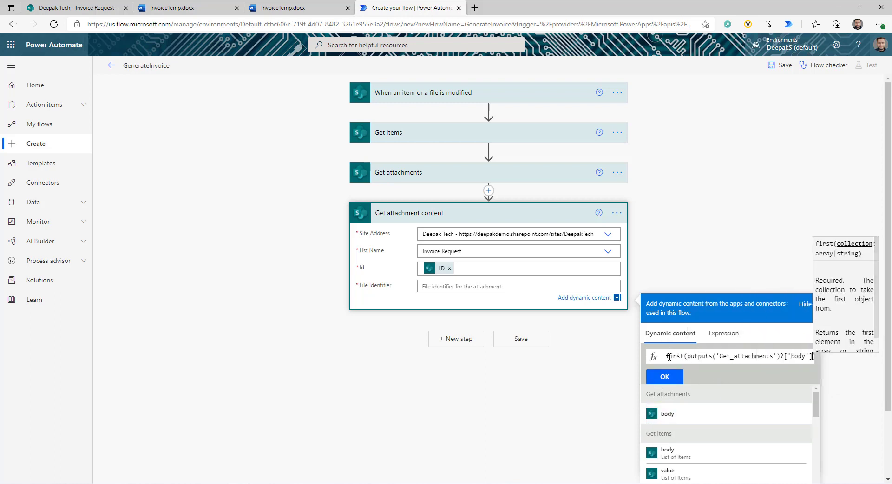
Step: Append ?['Id'] to the end of the first() expression and insert it as the attachment's File Identifier
{"action": "left_click_drag", "start_coordinate": [664, 357], "coordinate": [810, 353]}
{"action": "left_click", "coordinate": [810, 354]}
{"action": "type", "text": "?"}
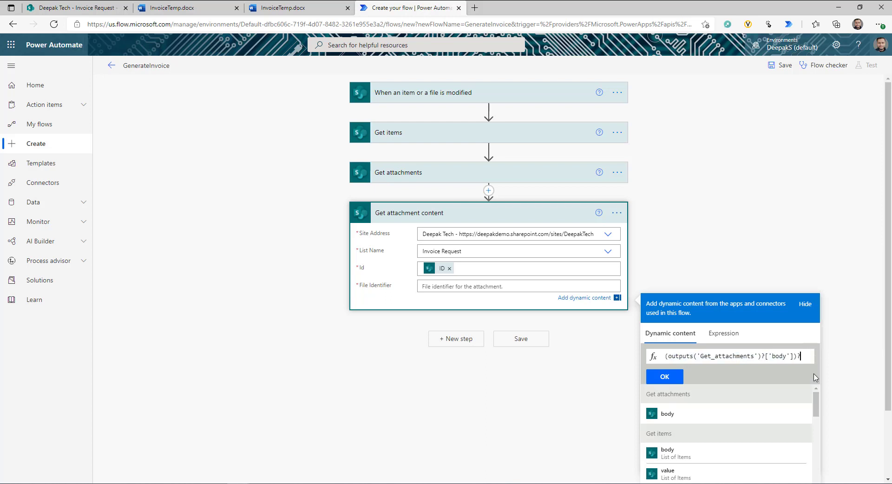
{"action": "type", "text": "["}
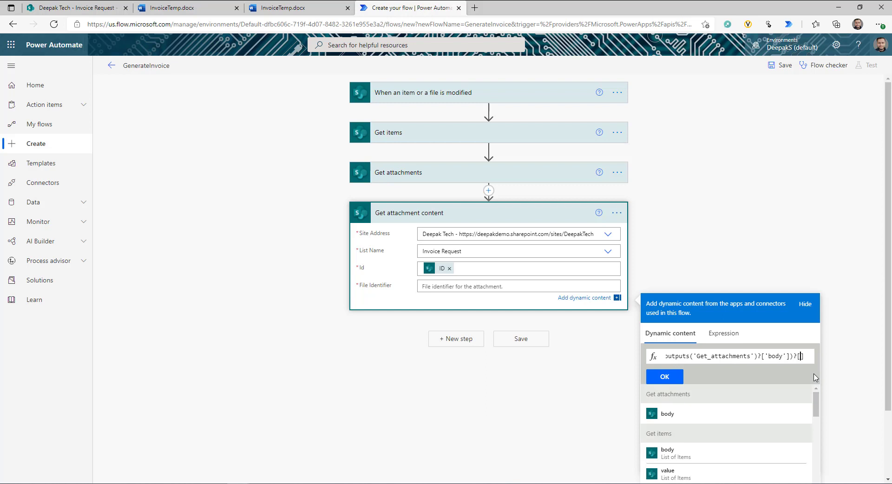
{"action": "type", "text": "'Id"}
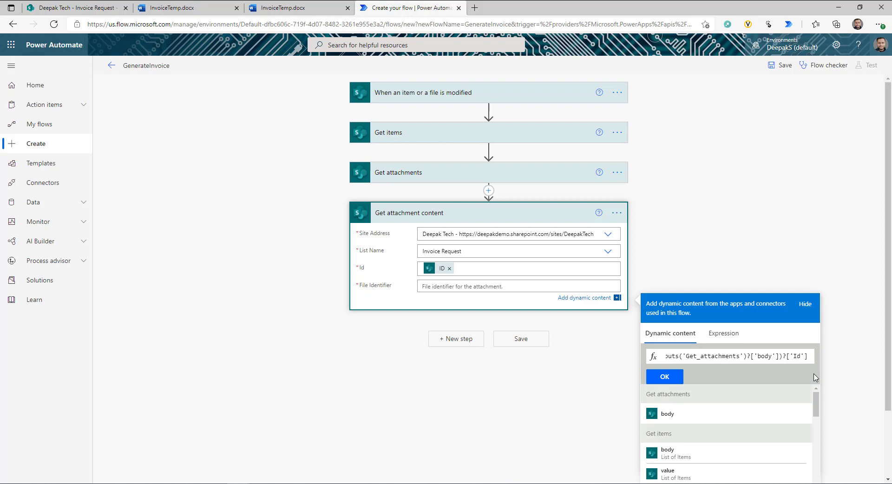
{"action": "left_click", "coordinate": [696, 359]}
{"action": "key", "text": "ctrl+a"}
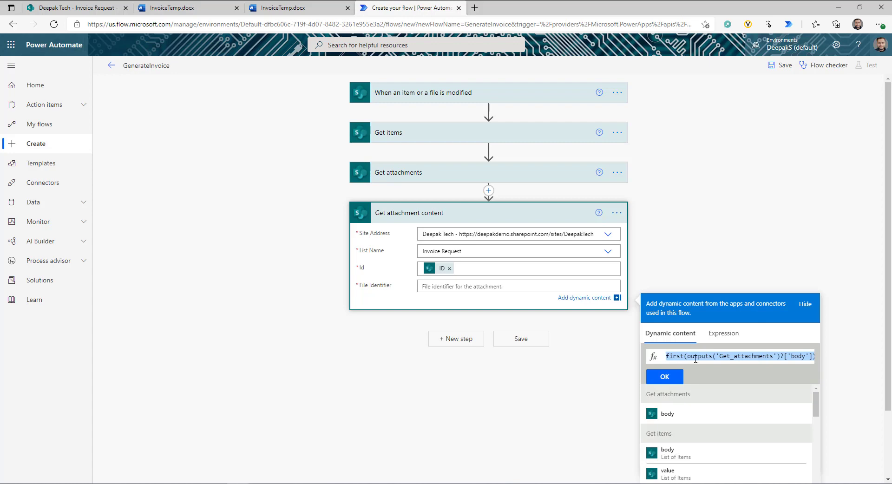
{"action": "left_click", "coordinate": [664, 376]}
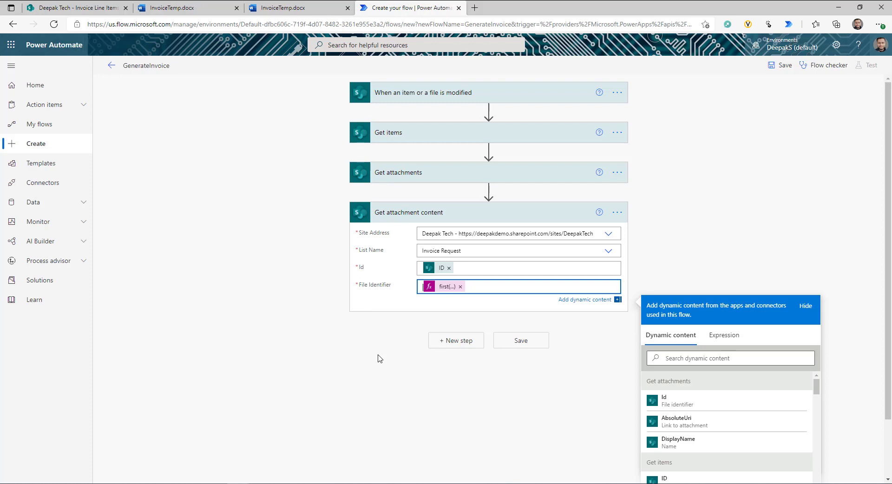
Step: Add an Initialize variable action named LineItems with the type Array
{"action": "left_click", "coordinate": [445, 340]}
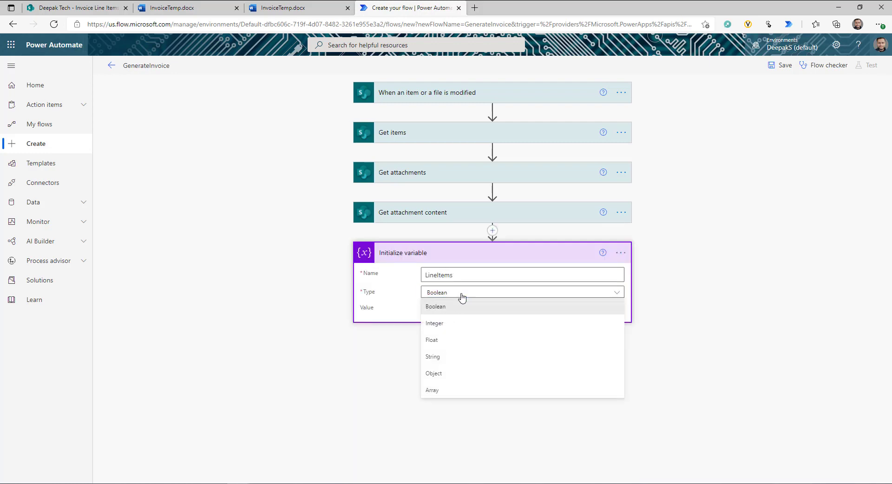
{"action": "left_click", "coordinate": [442, 389]}
Step: Add an Append to array variable action for LineItems with the placeholder value {} and save the flow
{"action": "left_click", "coordinate": [454, 356]}
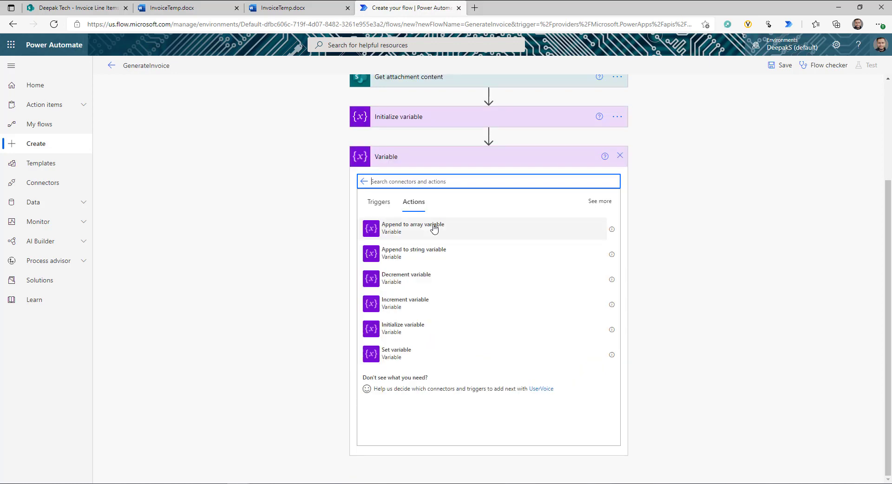
{"action": "left_click", "coordinate": [434, 227]}
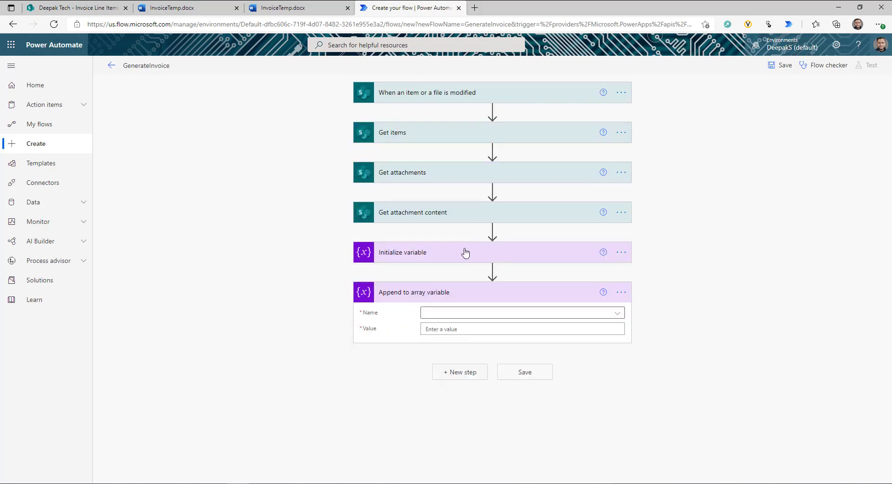
{"action": "left_click", "coordinate": [551, 314]}
{"action": "left_click", "coordinate": [437, 345]}
{"action": "left_click", "coordinate": [460, 330]}
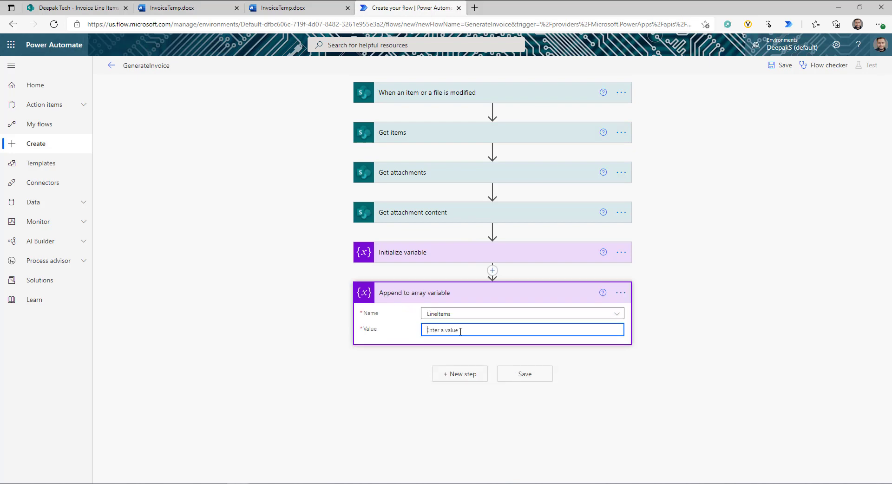
{"action": "type", "text": "{}"}
{"action": "scroll", "coordinate": [464, 279], "scroll_direction": "down", "scroll_amount": 2}
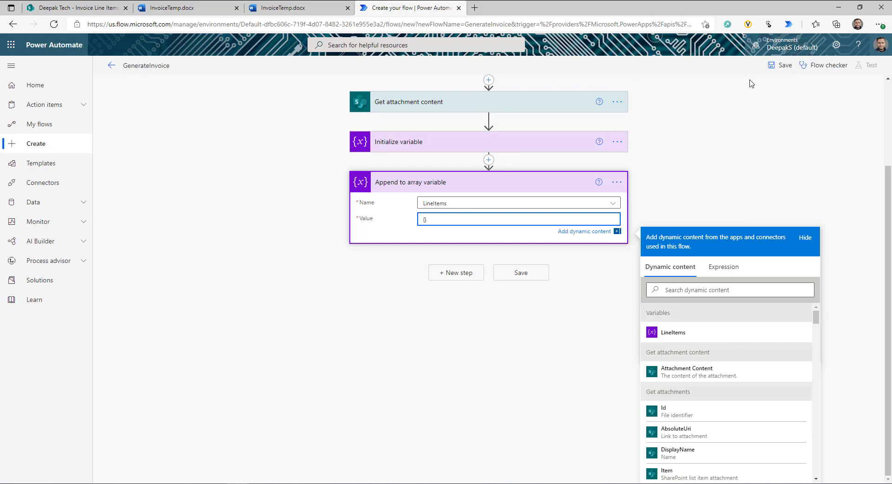
{"action": "left_click", "coordinate": [772, 66]}
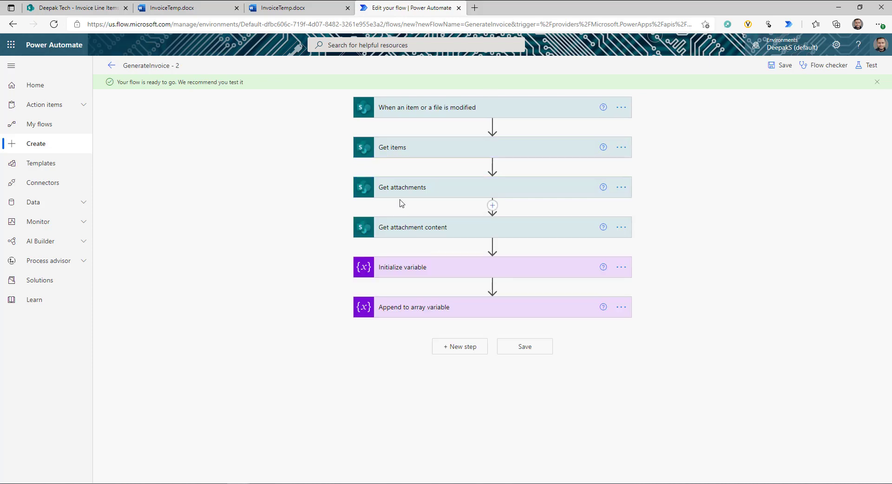
Step: Add the Word Online (Business) action Populate a Microsoft Word template after Append to array variable
{"action": "left_click", "coordinate": [462, 349]}
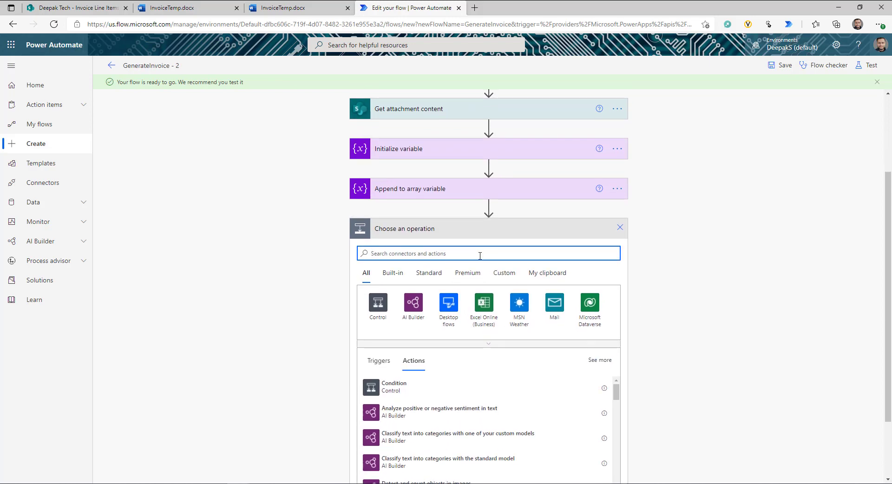
{"action": "type", "text": "word"}
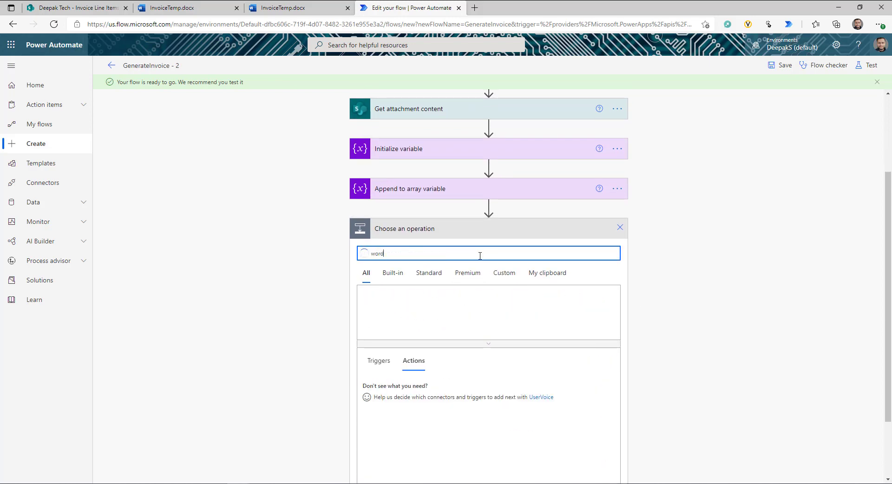
{"action": "left_click", "coordinate": [488, 313]}
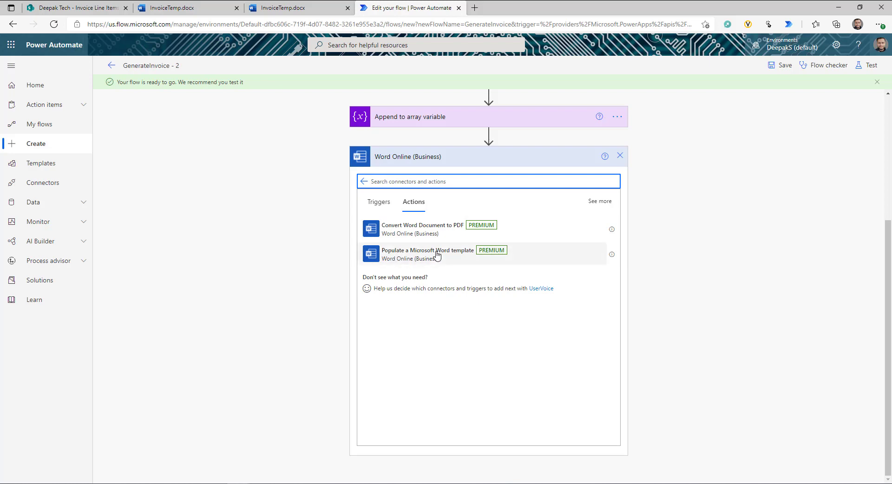
{"action": "left_click", "coordinate": [273, 270]}
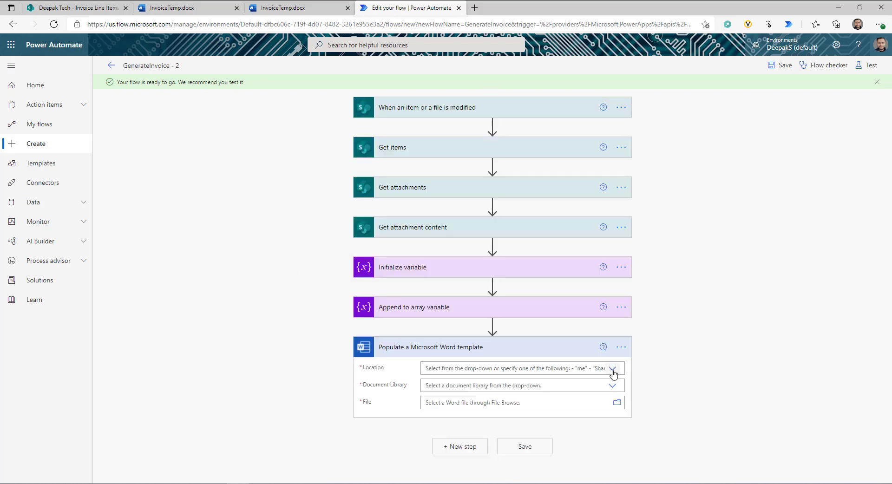
Step: Point the Word template action to SharePoint Site - Deepak Tech, the InvoiceTemplate library and the file InvoiceTemp.docx
{"action": "left_click", "coordinate": [614, 369]}
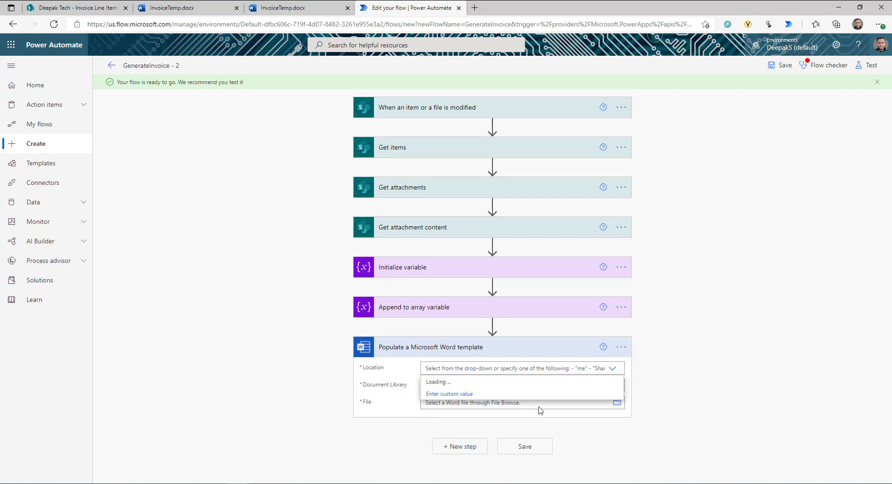
{"action": "scroll", "coordinate": [767, 298], "scroll_direction": "down", "scroll_amount": 1}
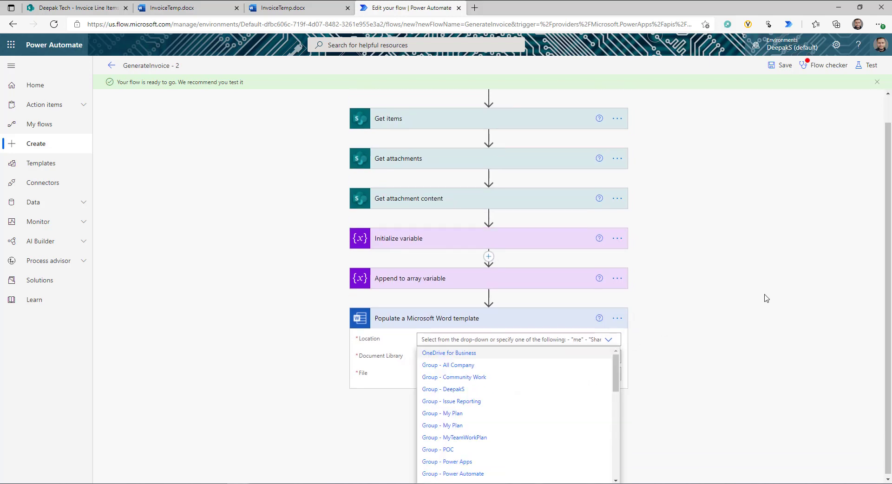
{"action": "scroll", "coordinate": [598, 414], "scroll_direction": "down", "scroll_amount": 5}
{"action": "scroll", "coordinate": [586, 412], "scroll_direction": "down", "scroll_amount": 4}
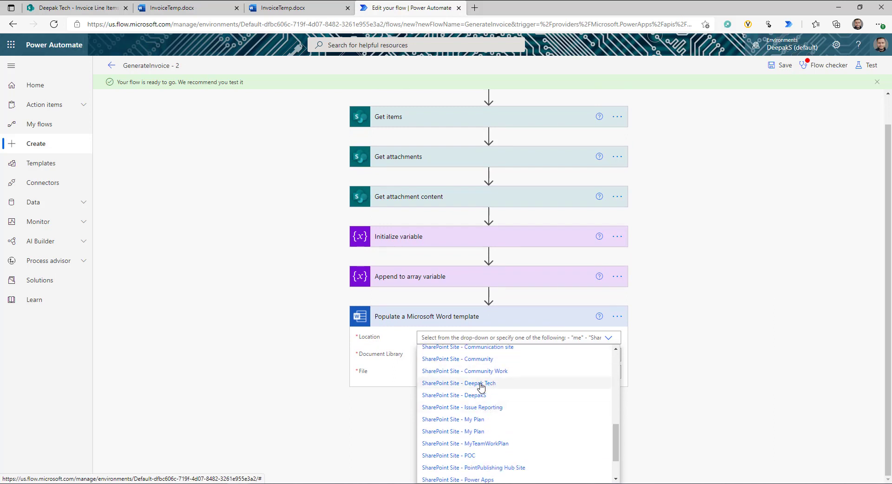
{"action": "left_click", "coordinate": [492, 384]}
{"action": "left_click", "coordinate": [612, 385]}
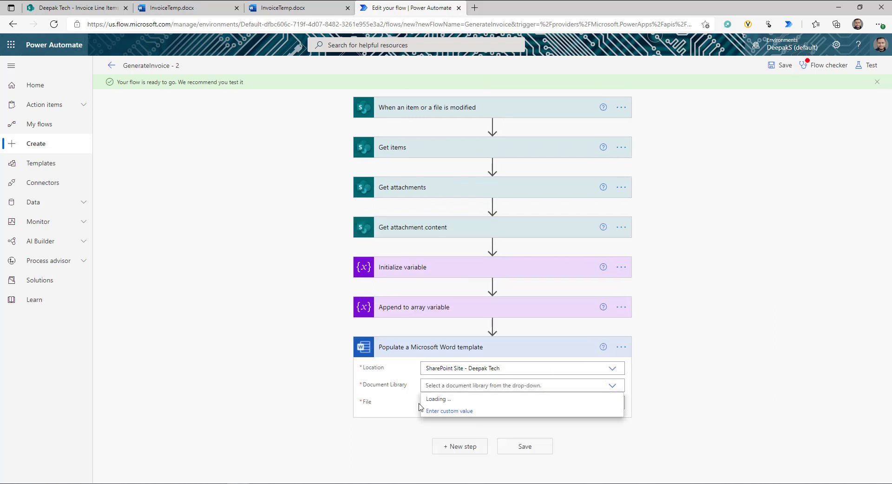
{"action": "left_click", "coordinate": [450, 439]}
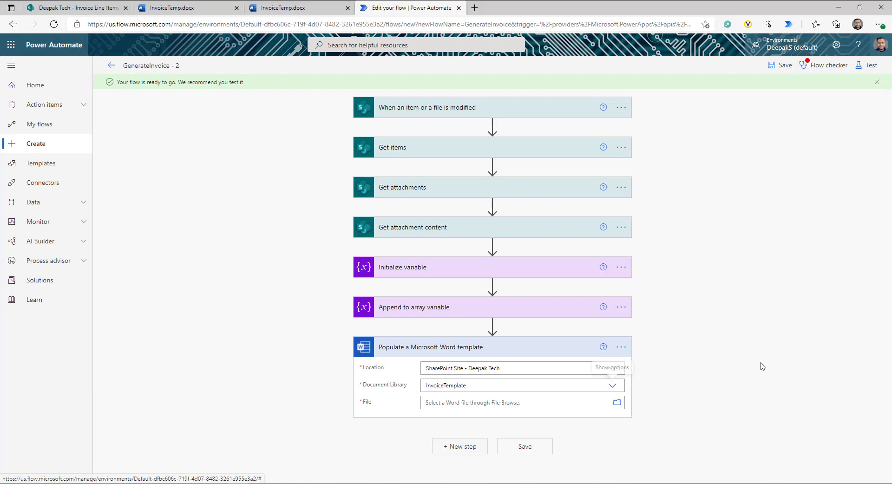
{"action": "left_click", "coordinate": [617, 403]}
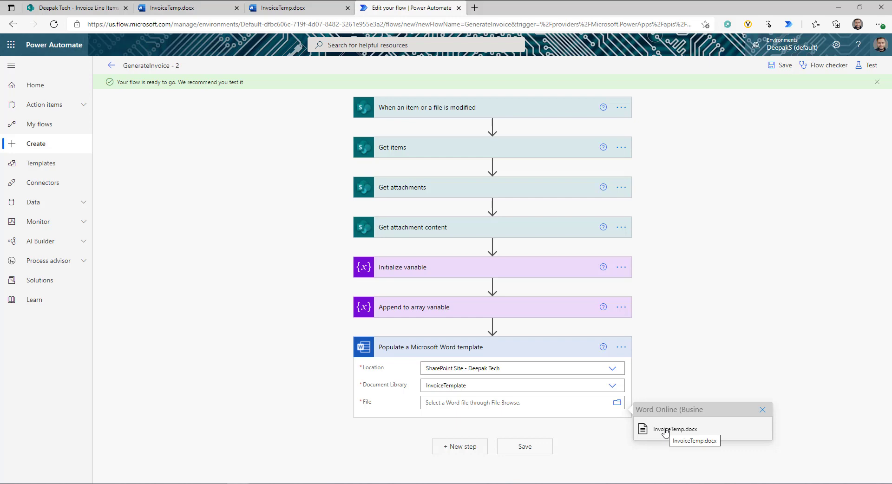
{"action": "left_click", "coordinate": [665, 431]}
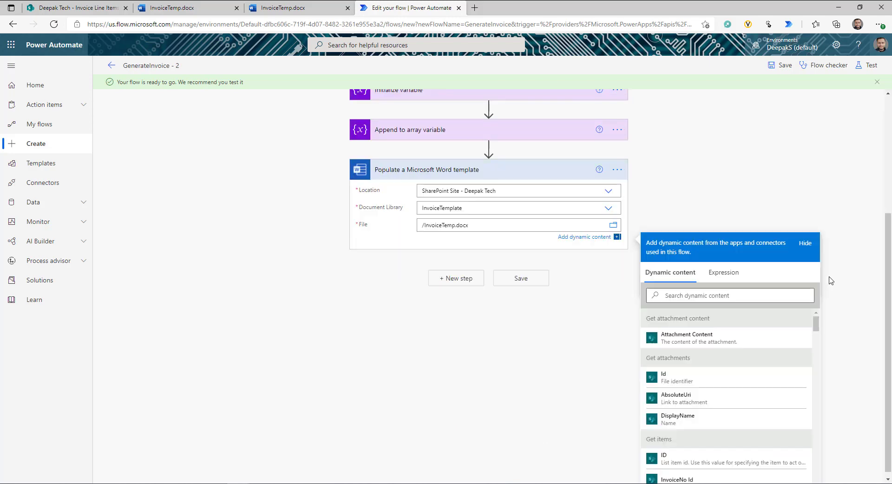
Step: Compare the Word template action's input fields with the content controls in the InvoiceTemp document
{"action": "scroll", "coordinate": [398, 304], "scroll_direction": "down", "scroll_amount": 3}
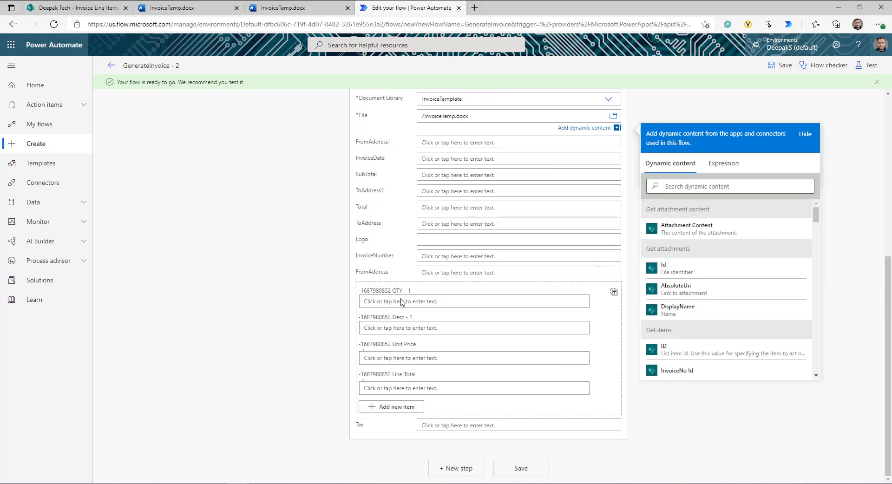
{"action": "left_click", "coordinate": [844, 225]}
{"action": "scroll", "coordinate": [361, 213], "scroll_direction": "up", "scroll_amount": 2}
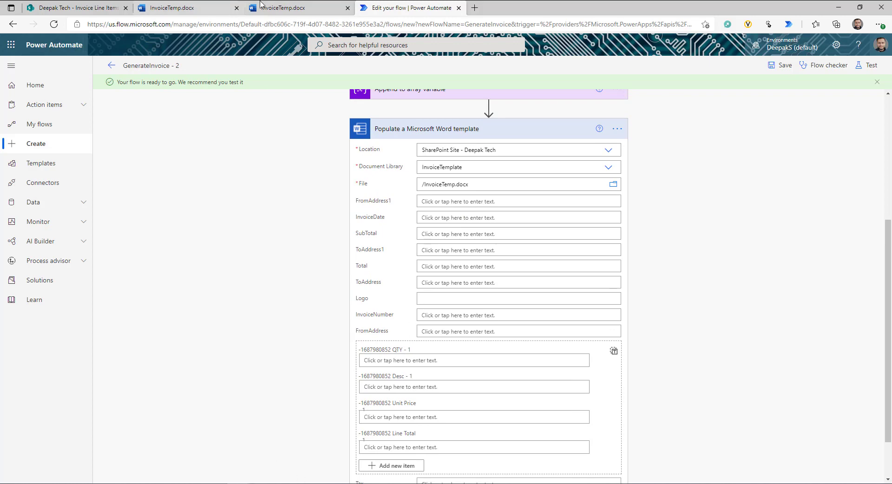
{"action": "left_click", "coordinate": [284, 8]}
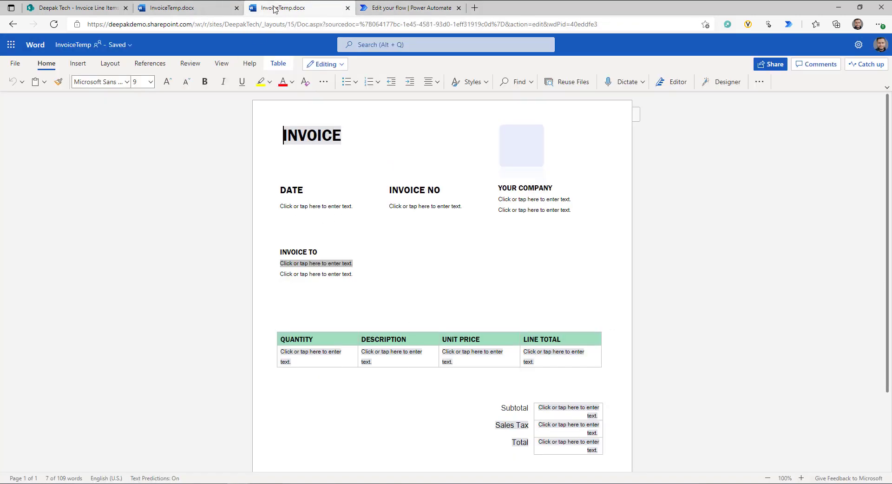
{"action": "left_click", "coordinate": [387, 7]}
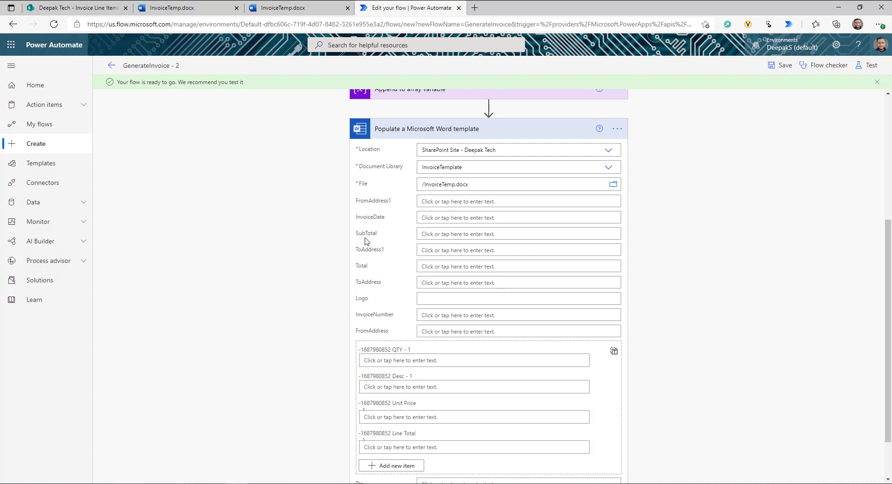
Step: Fill the Word template action's FromAddress1 with a concat expression and InvoiceDate with the list item's InvoiceDate
{"action": "scroll", "coordinate": [356, 285], "scroll_direction": "down", "scroll_amount": 1}
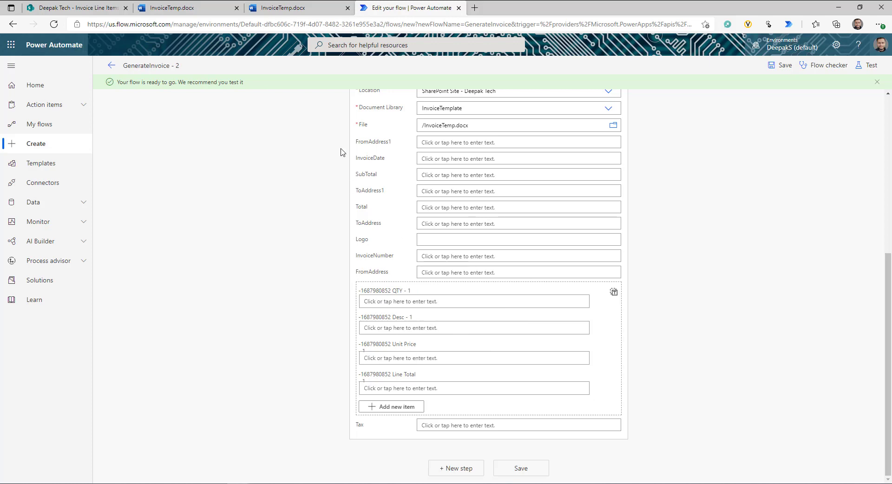
{"action": "left_click", "coordinate": [289, 7]}
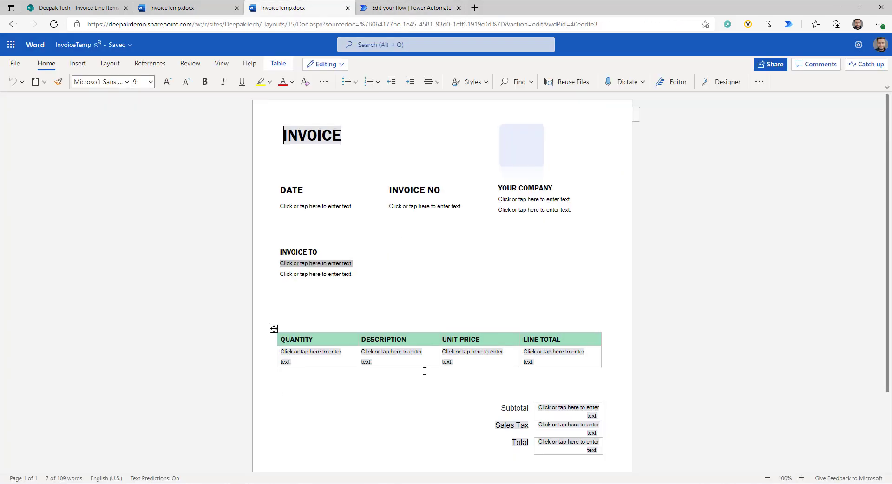
{"action": "left_click", "coordinate": [409, 7]}
{"action": "left_click", "coordinate": [448, 261]}
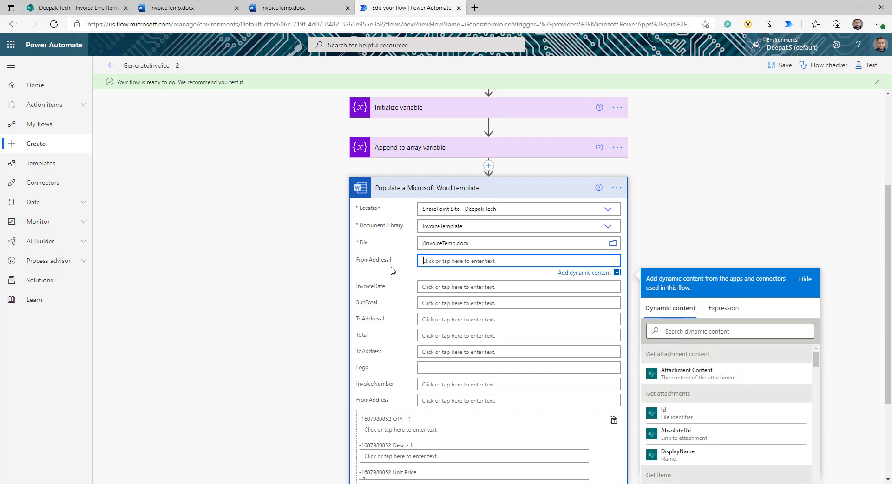
{"action": "left_click", "coordinate": [699, 330]}
{"action": "type", "text": "from"}
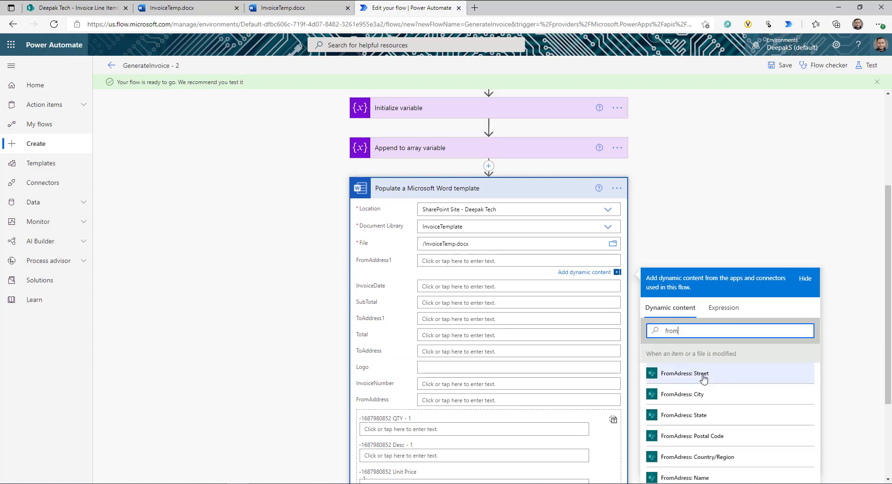
{"action": "left_click", "coordinate": [686, 373]}
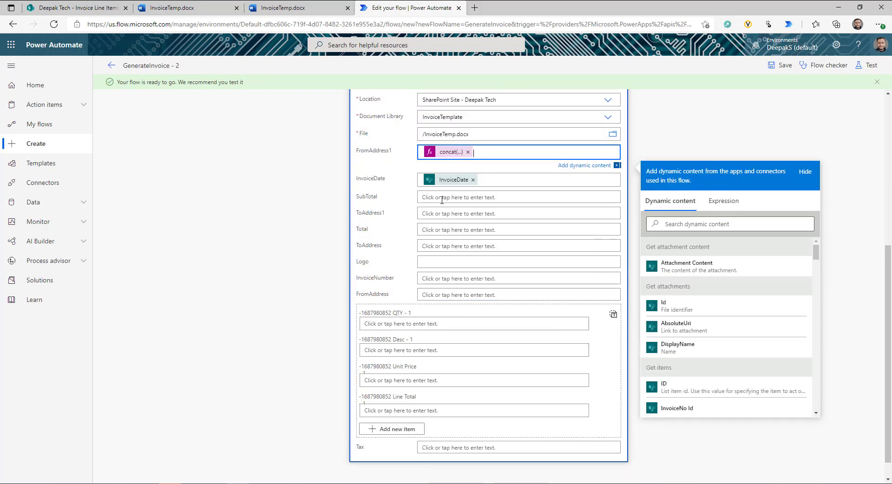
Step: Map ToAddress1 to a concat expression, ToAddress to ToAddress: Street and Logo to Attachment Content, leaving SubTotal and Total empty
{"action": "left_click", "coordinate": [442, 198]}
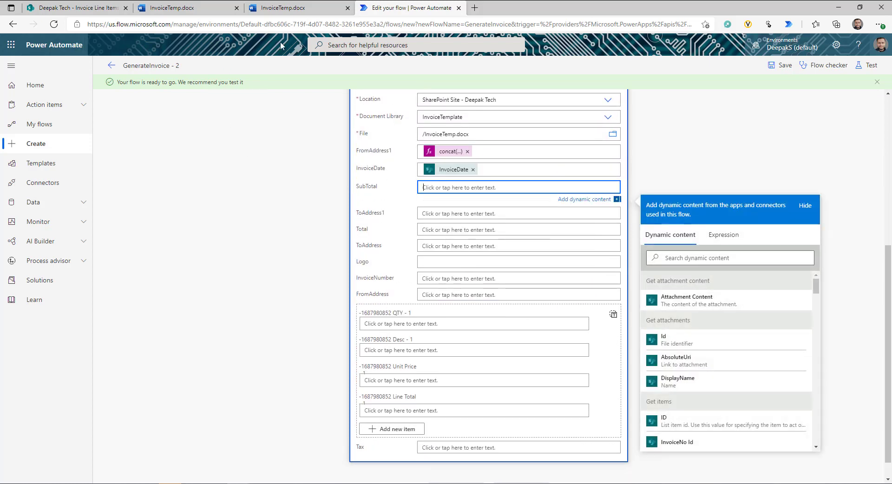
{"action": "left_click", "coordinate": [300, 8]}
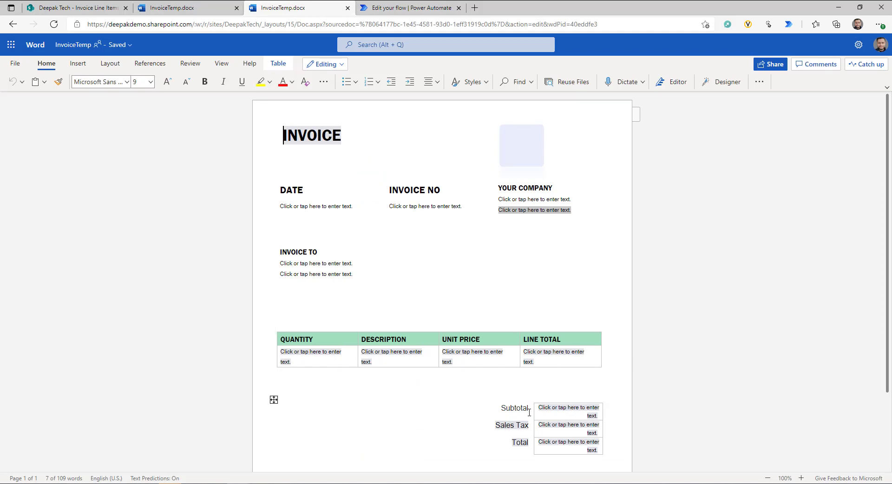
{"action": "key", "text": "ctrl+Tab"}
{"action": "scroll", "coordinate": [417, 290], "scroll_direction": "up", "scroll_amount": 5}
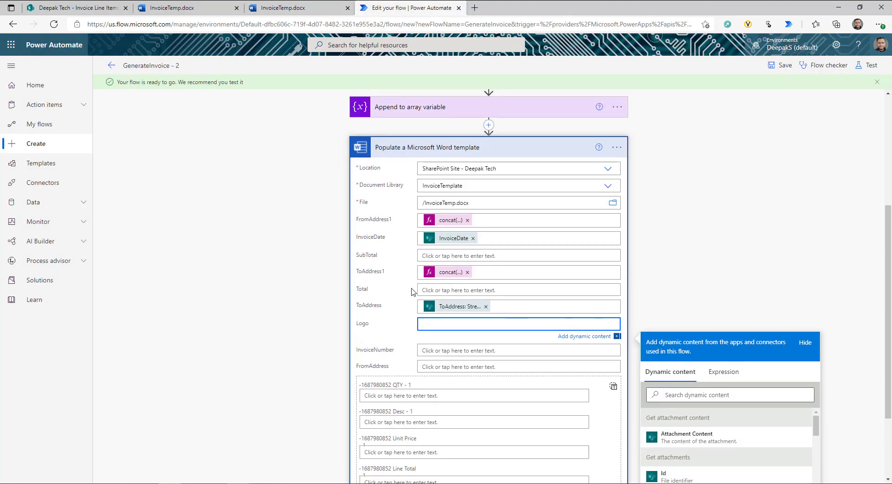
{"action": "scroll", "coordinate": [432, 228], "scroll_direction": "down", "scroll_amount": 5}
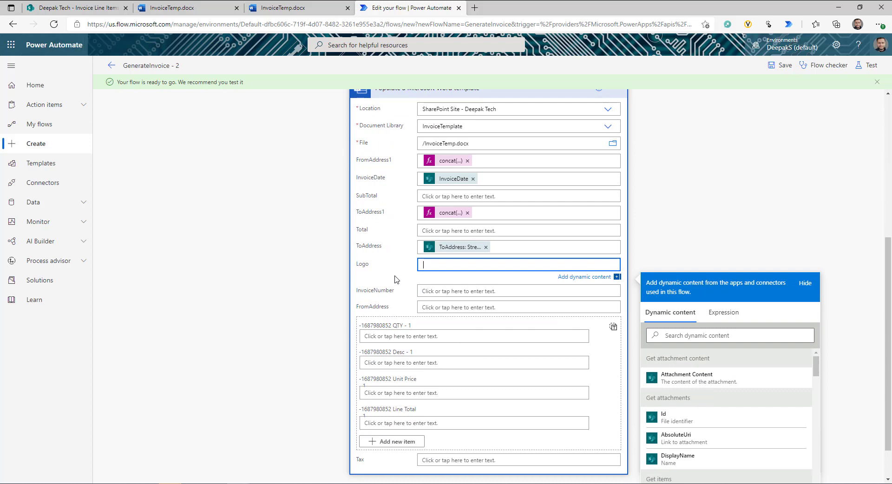
{"action": "left_click", "coordinate": [685, 379]}
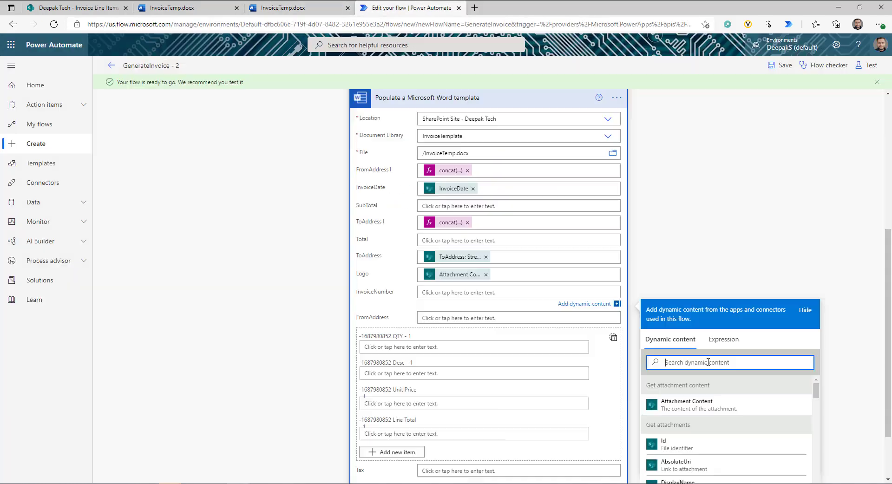
Step: Check the InvoiceNo column in the Invoice Request list and map InvoiceNumber to the item's Title
{"action": "type", "text": "inv"}
{"action": "scroll", "coordinate": [676, 465], "scroll_direction": "down", "scroll_amount": 2}
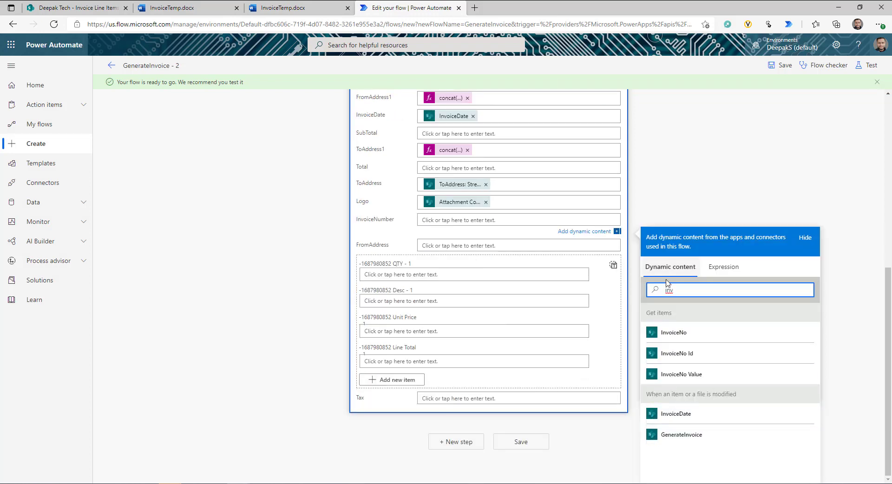
{"action": "left_click", "coordinate": [84, 5]}
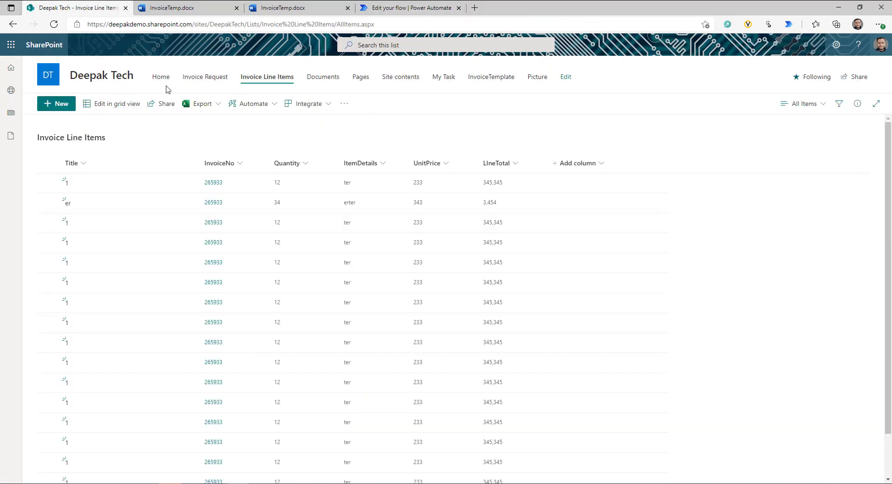
{"action": "left_click", "coordinate": [208, 78]}
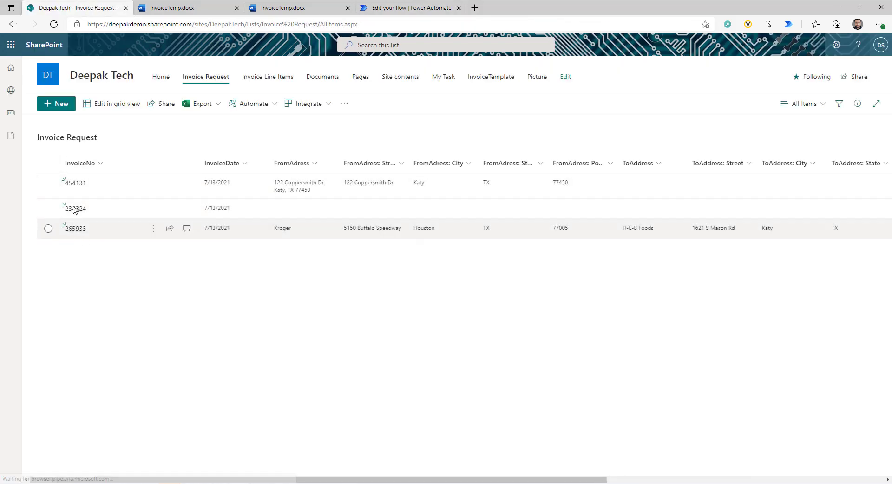
{"action": "left_click", "coordinate": [400, 8]}
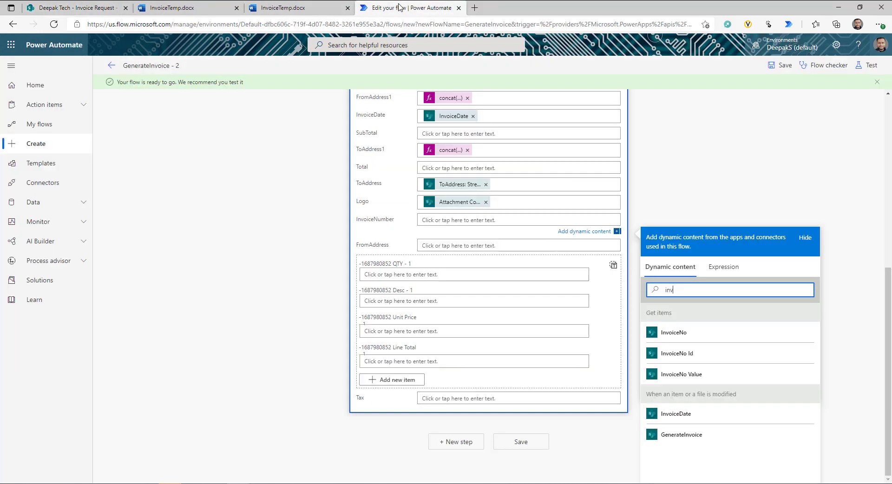
{"action": "double_click", "coordinate": [682, 290]}
{"action": "key", "text": "BackSpace"}
{"action": "left_click", "coordinate": [673, 342]}
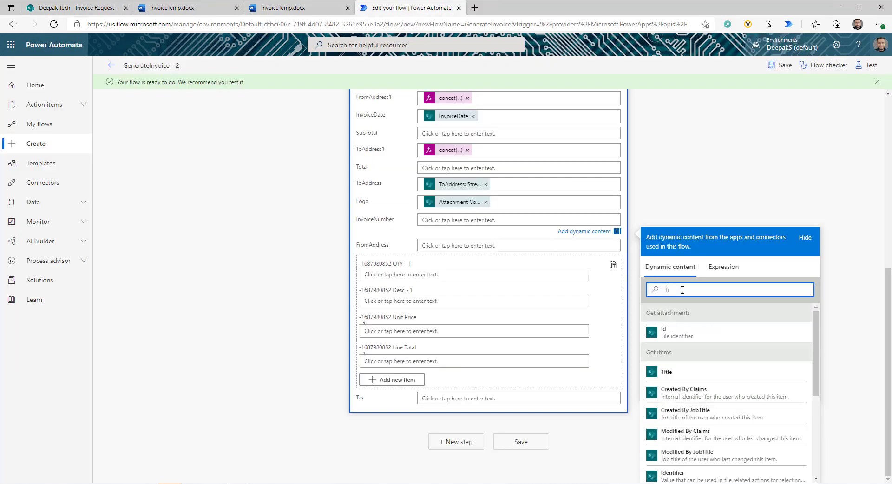
Step: Map the template's FromAddress field to FromAdress: Street from the modified item
{"action": "left_click", "coordinate": [518, 245]}
{"action": "type", "text": "fromadd"}
{"action": "left_click", "coordinate": [687, 416]}
{"action": "scroll", "coordinate": [522, 249], "scroll_direction": "up", "scroll_amount": 4}
{"action": "scroll", "coordinate": [519, 249], "scroll_direction": "down", "scroll_amount": 5}
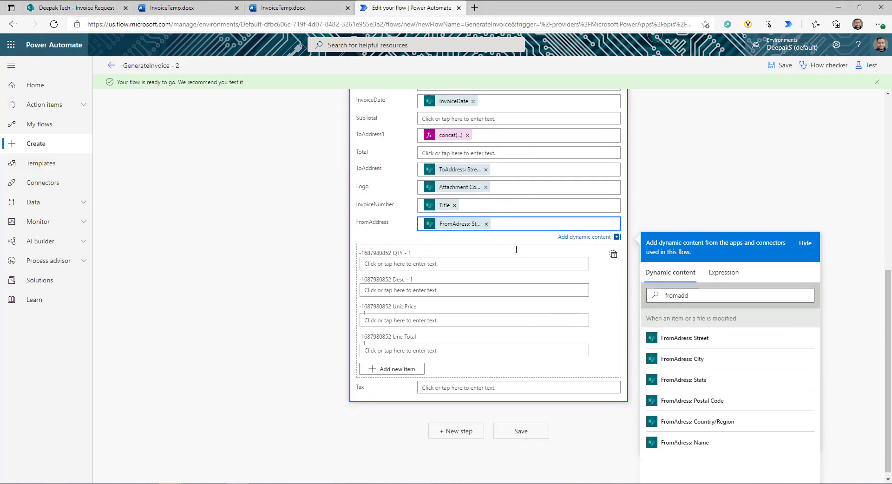
{"action": "left_click", "coordinate": [483, 342]}
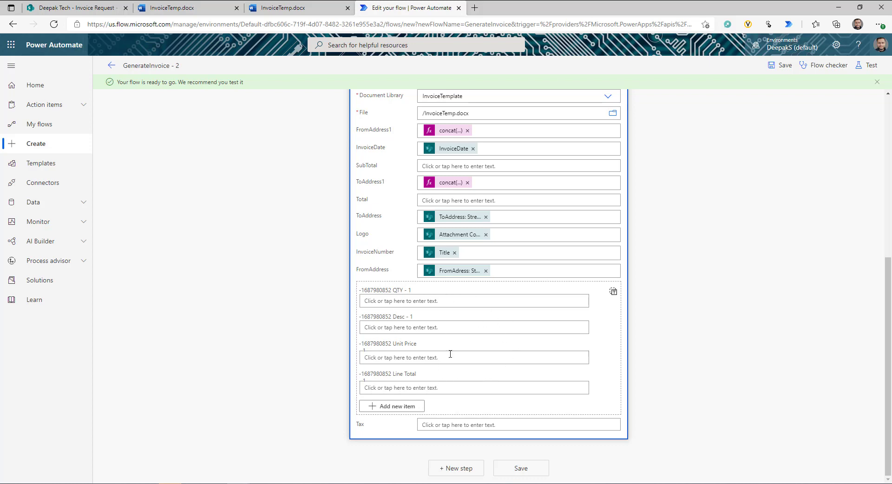
Step: Expand the LineItems value in Append to array variable into a multi-line JSON object with braces on separate lines
{"action": "scroll", "coordinate": [450, 354], "scroll_direction": "up", "scroll_amount": 4}
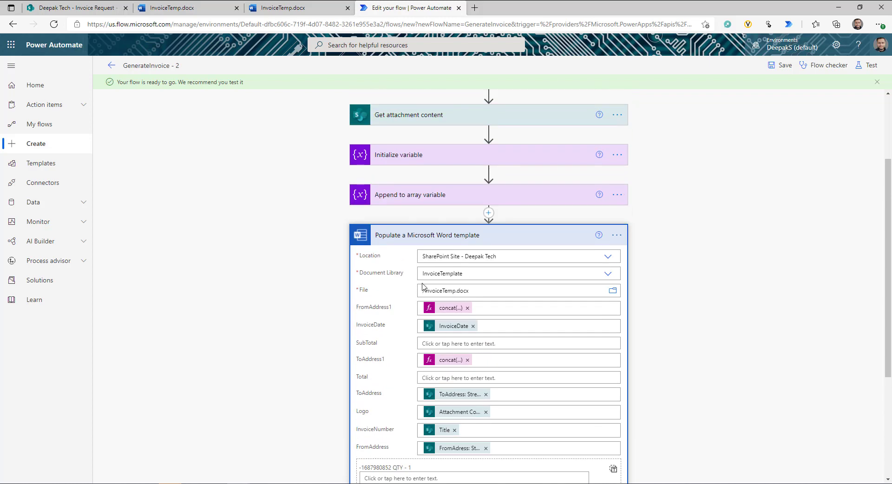
{"action": "scroll", "coordinate": [435, 442], "scroll_direction": "down", "scroll_amount": 4}
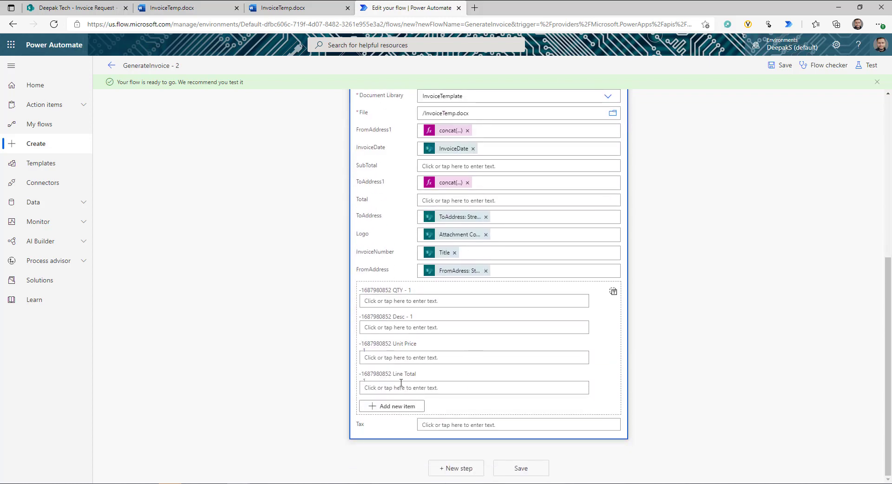
{"action": "scroll", "coordinate": [409, 325], "scroll_direction": "up", "scroll_amount": 6}
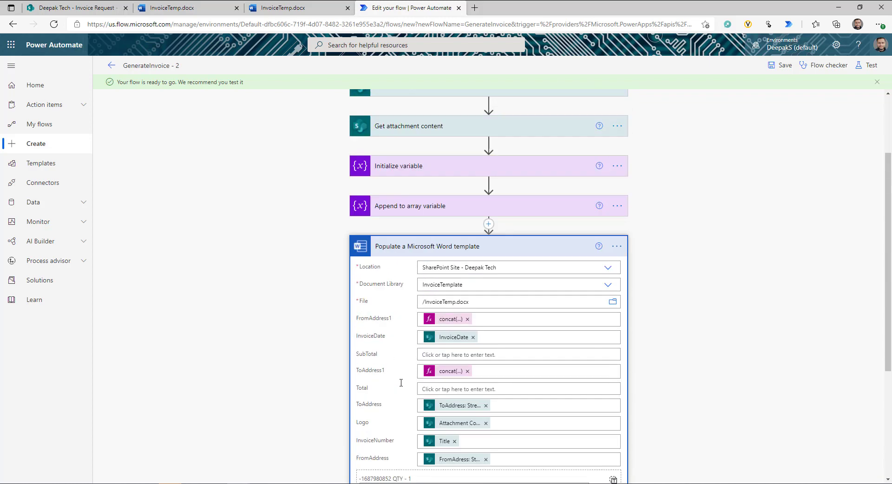
{"action": "scroll", "coordinate": [430, 193], "scroll_direction": "down", "scroll_amount": 3}
{"action": "left_click", "coordinate": [424, 191]}
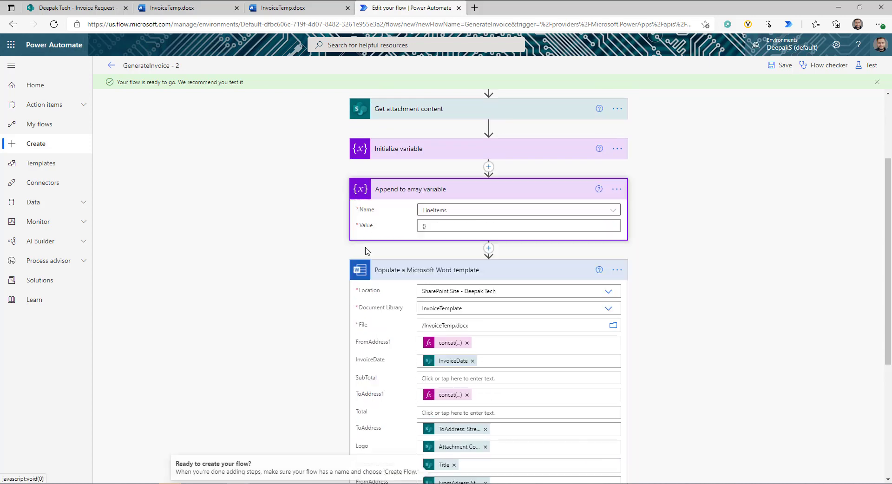
{"action": "left_click", "coordinate": [432, 226]}
{"action": "type", "text": "{}"}
{"action": "key", "text": "BackSpace"}
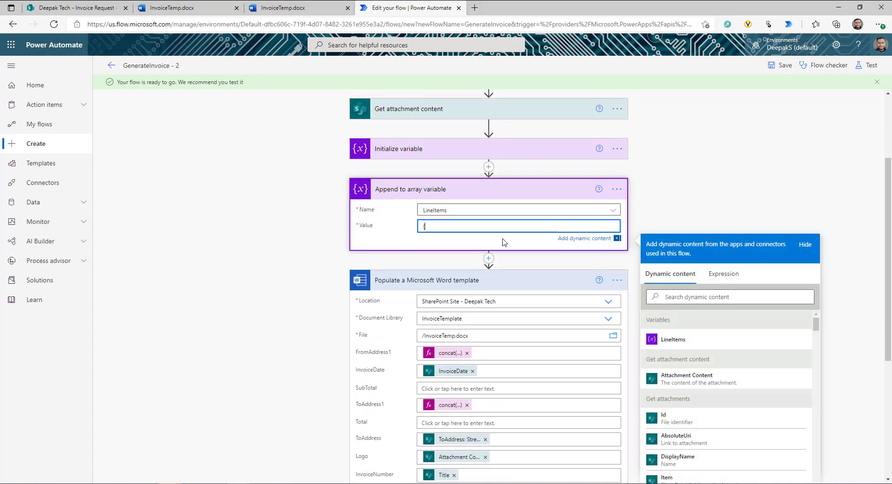
{"action": "key", "text": "Return"}
{"action": "key", "text": "Return"}
{"action": "key", "text": "Return"}
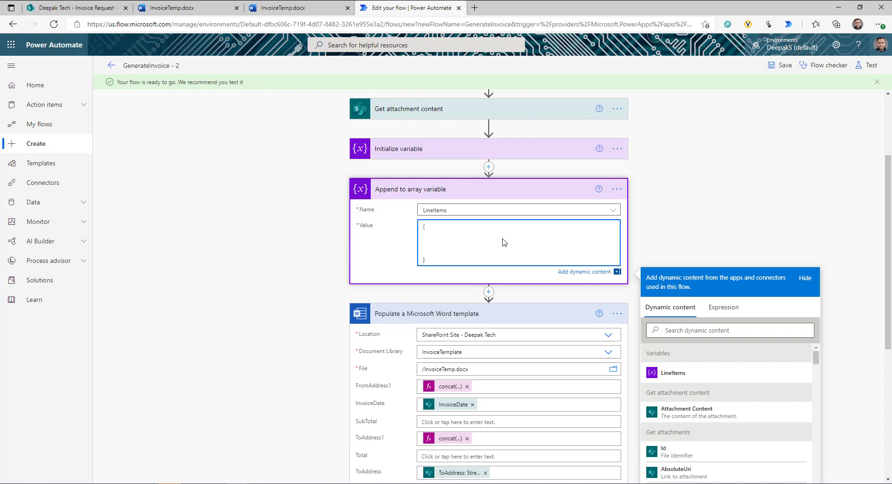
Step: Add a "QTY" key with an empty quoted value to the LineItems object, matching the template's line item field
{"action": "scroll", "coordinate": [505, 287], "scroll_direction": "down", "scroll_amount": 5}
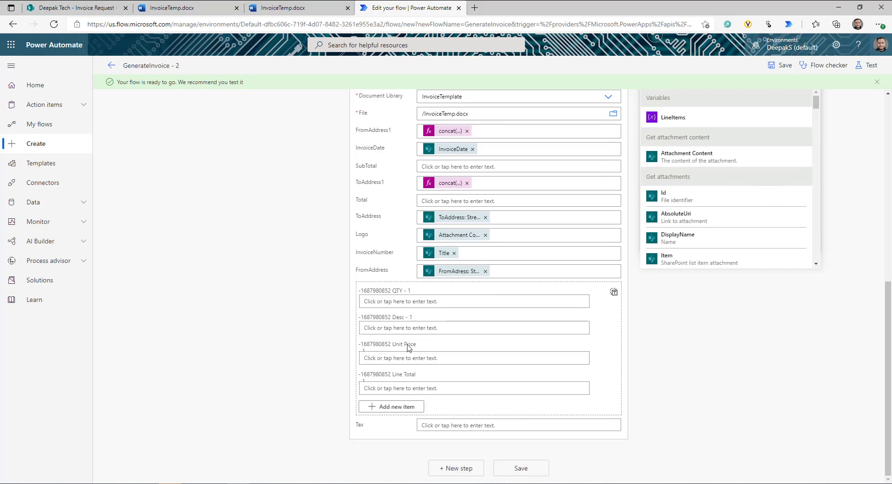
{"action": "scroll", "coordinate": [411, 355], "scroll_direction": "up", "scroll_amount": 6}
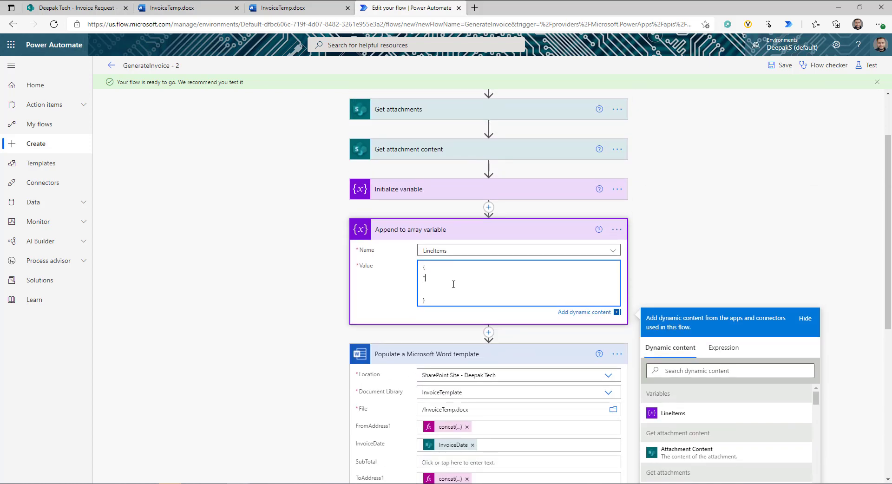
{"action": "scroll", "coordinate": [455, 284], "scroll_direction": "down", "scroll_amount": 6}
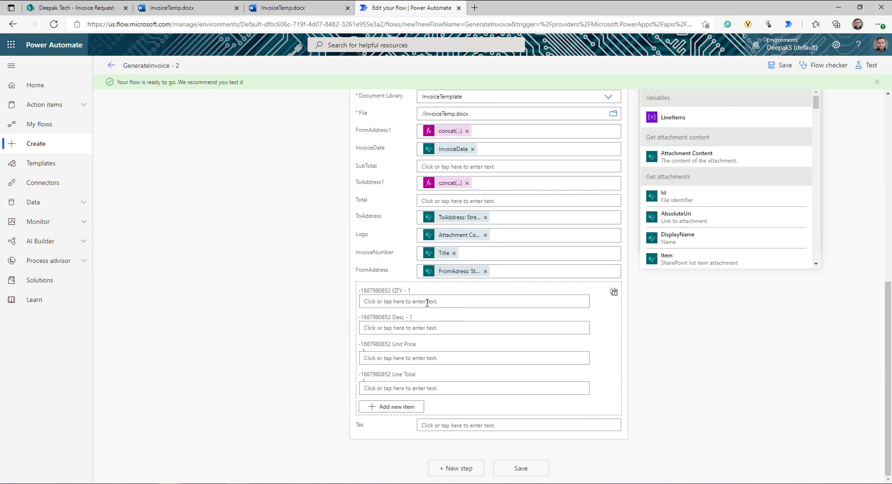
{"action": "scroll", "coordinate": [427, 303], "scroll_direction": "up", "scroll_amount": 4}
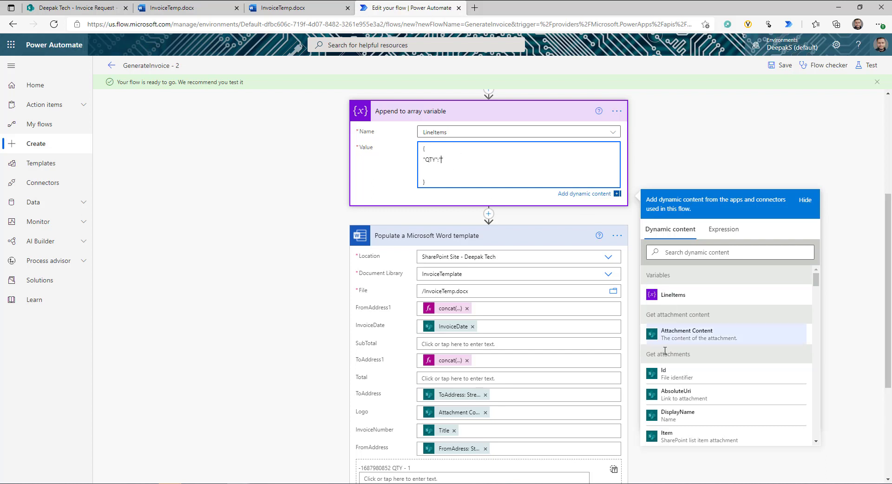
Step: Insert Quantity from Get items as the value of the QTY key
{"action": "scroll", "coordinate": [709, 372], "scroll_direction": "down", "scroll_amount": 2}
{"action": "scroll", "coordinate": [710, 371], "scroll_direction": "down", "scroll_amount": 4}
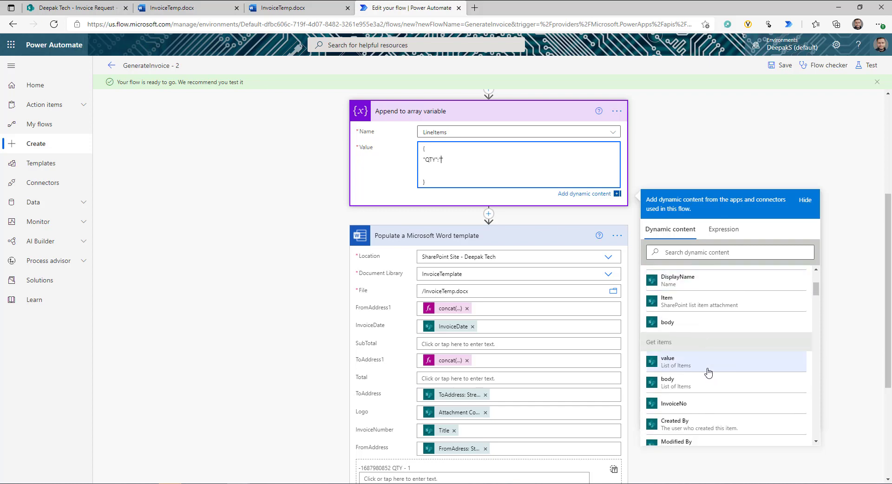
{"action": "scroll", "coordinate": [709, 372], "scroll_direction": "down", "scroll_amount": 10}
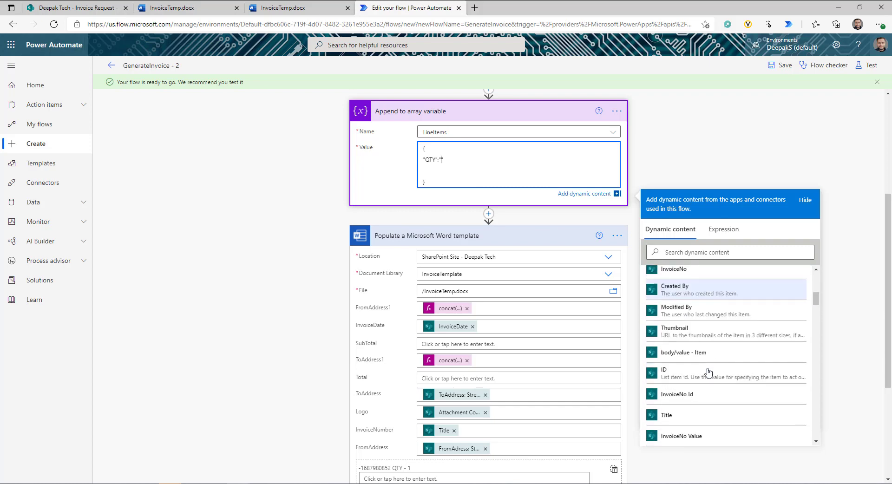
{"action": "scroll", "coordinate": [708, 372], "scroll_direction": "down", "scroll_amount": 10}
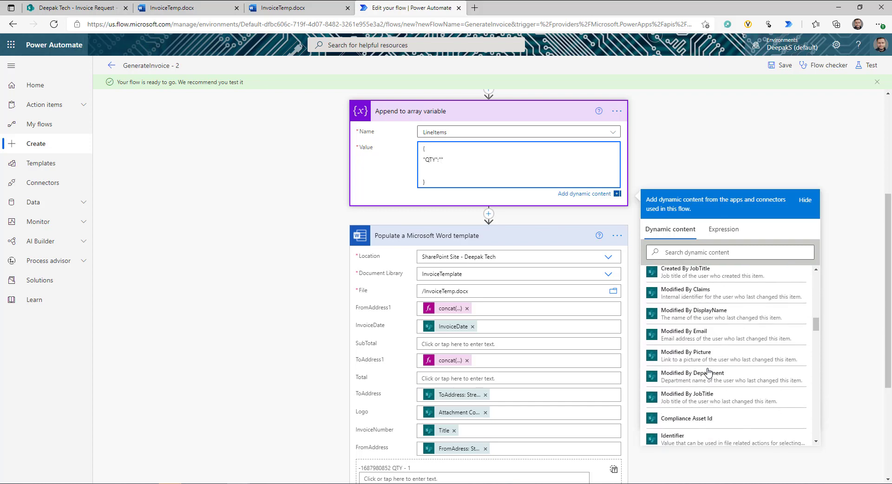
{"action": "scroll", "coordinate": [709, 372], "scroll_direction": "down", "scroll_amount": 8}
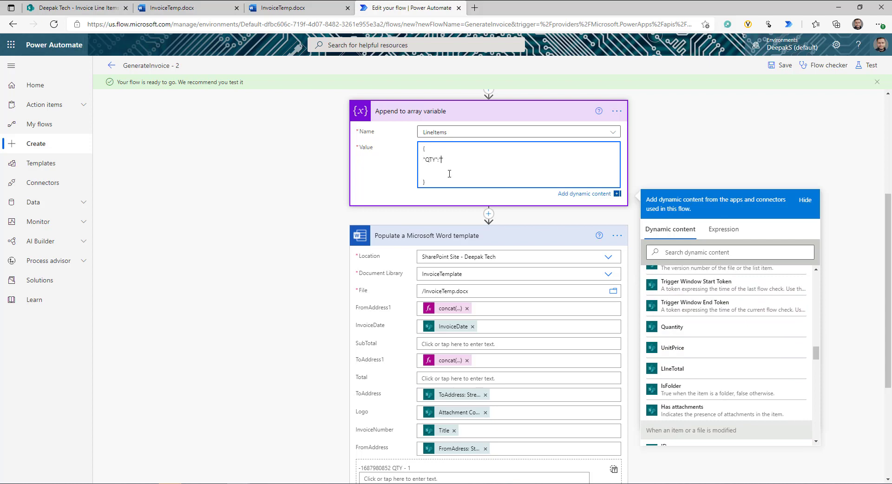
{"action": "left_click", "coordinate": [672, 327]}
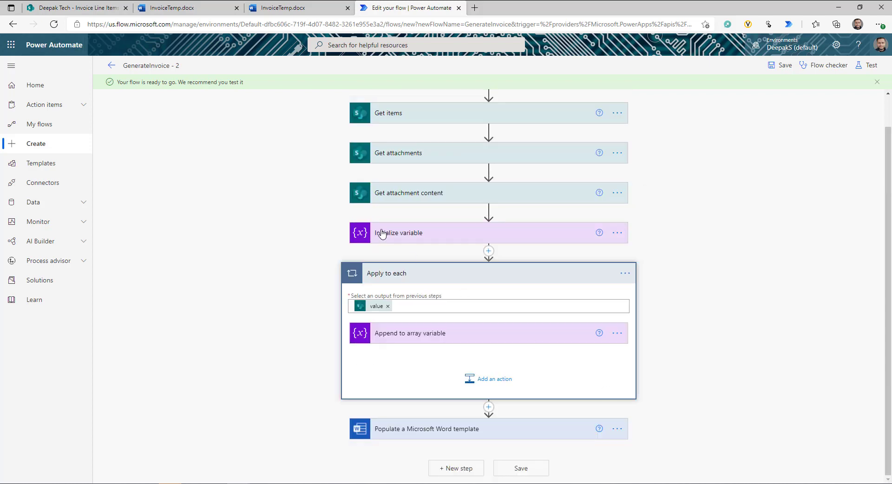
Step: Add a "Desc" key to the LineItems object in Append to array variable, with ItemDetails from Get items as its quoted value
{"action": "left_click", "coordinate": [505, 337]}
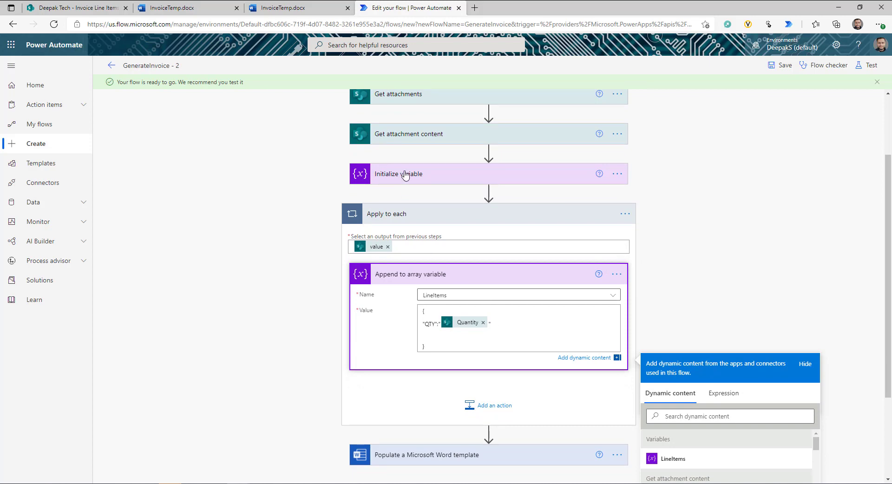
{"action": "left_click", "coordinate": [512, 323]}
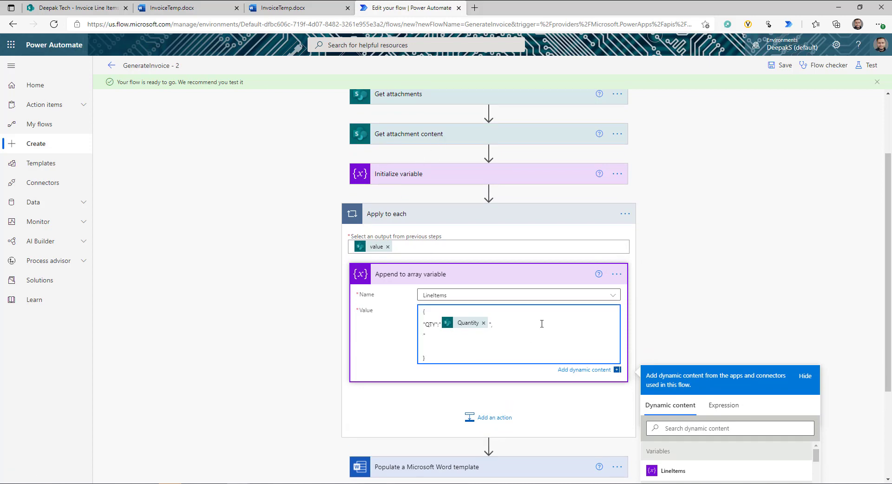
{"action": "scroll", "coordinate": [566, 376], "scroll_direction": "down", "scroll_amount": 3}
{"action": "left_click", "coordinate": [487, 329]}
{"action": "scroll", "coordinate": [400, 319], "scroll_direction": "up", "scroll_amount": 5}
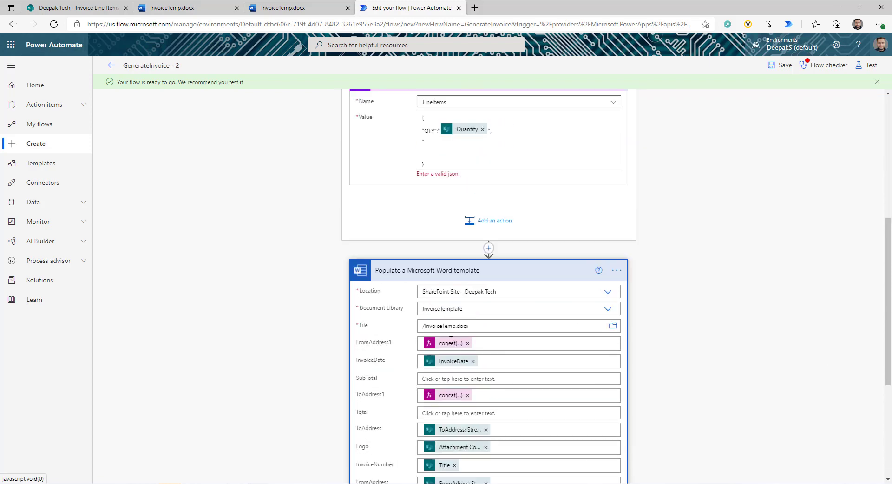
{"action": "left_click", "coordinate": [534, 173]}
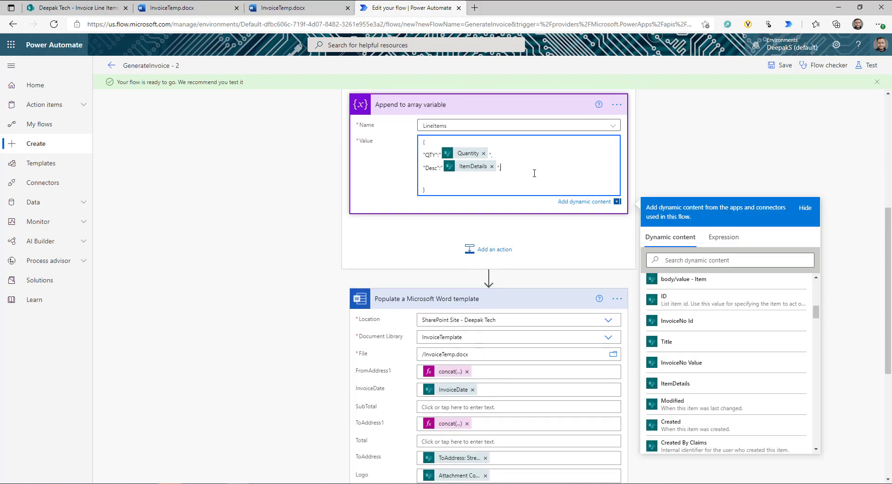
Step: Add "Unit Price" and "Line Total" keys to the LineItems object, filled with UnitPrice and LIneTotal from Get items
{"action": "type", "text": ","}
{"action": "key", "text": "Return"}
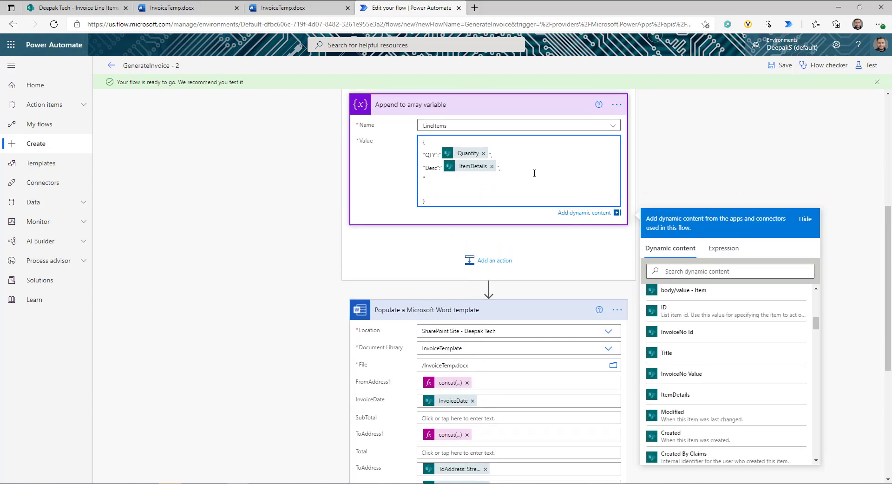
{"action": "scroll", "coordinate": [535, 174], "scroll_direction": "down", "scroll_amount": 5}
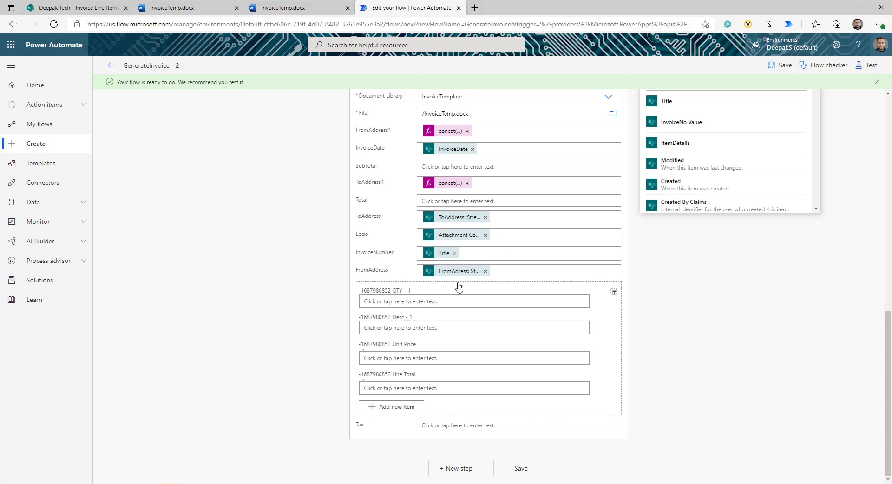
{"action": "scroll", "coordinate": [459, 287], "scroll_direction": "up", "scroll_amount": 1}
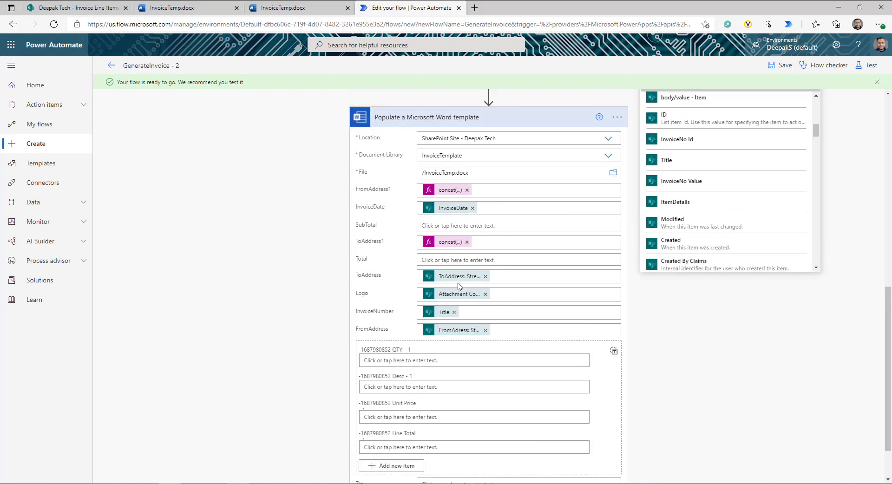
{"action": "scroll", "coordinate": [459, 286], "scroll_direction": "up", "scroll_amount": 5}
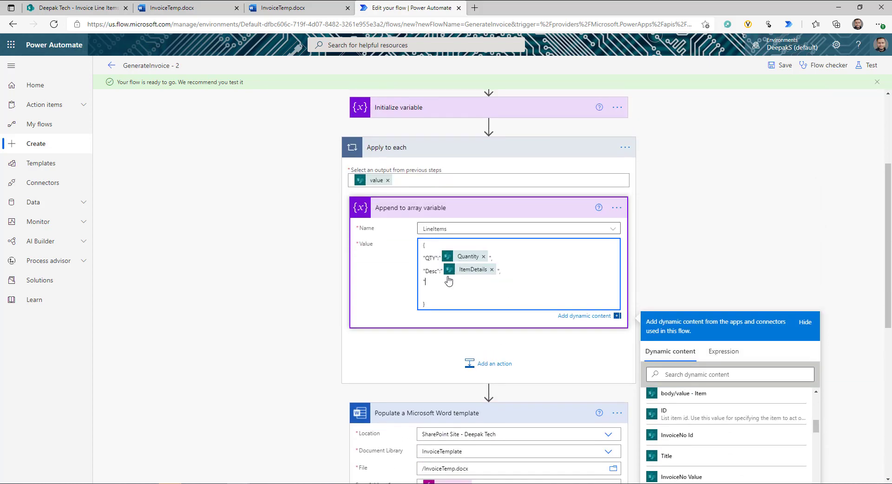
{"action": "scroll", "coordinate": [449, 280], "scroll_direction": "down", "scroll_amount": 1}
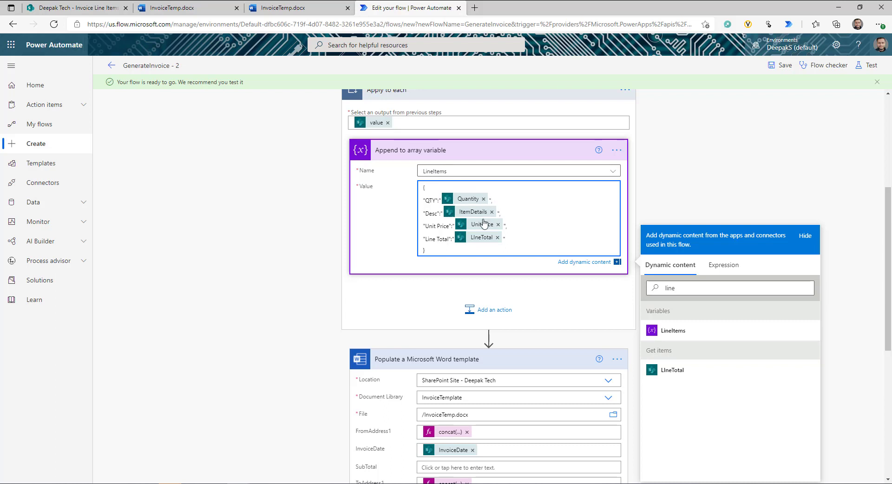
{"action": "scroll", "coordinate": [409, 195], "scroll_direction": "up", "scroll_amount": 1}
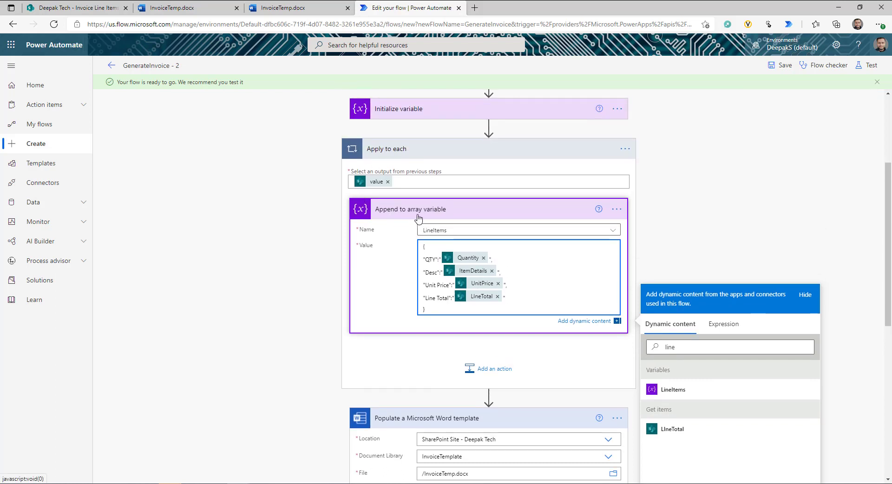
Step: Switch the Word template's repeating line item section to a whole-array input, map it to the LineItems variable, and save the flow
{"action": "scroll", "coordinate": [416, 280], "scroll_direction": "down", "scroll_amount": 1}
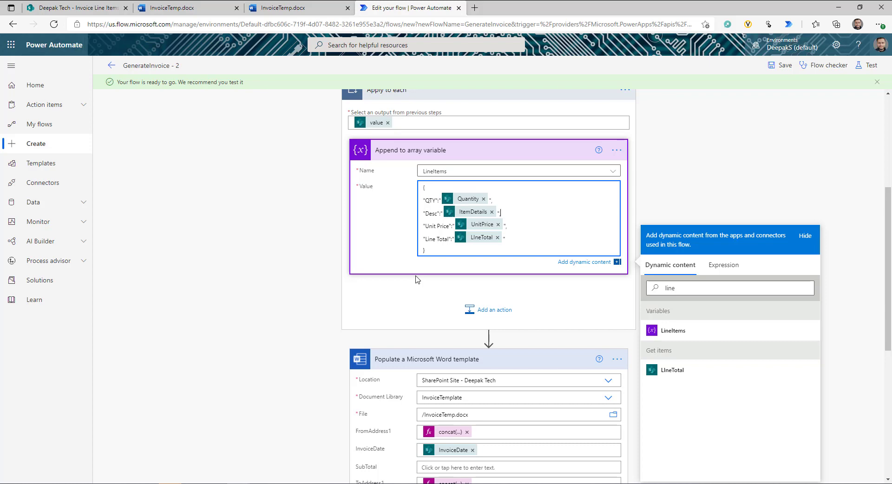
{"action": "scroll", "coordinate": [440, 282], "scroll_direction": "down", "scroll_amount": 5}
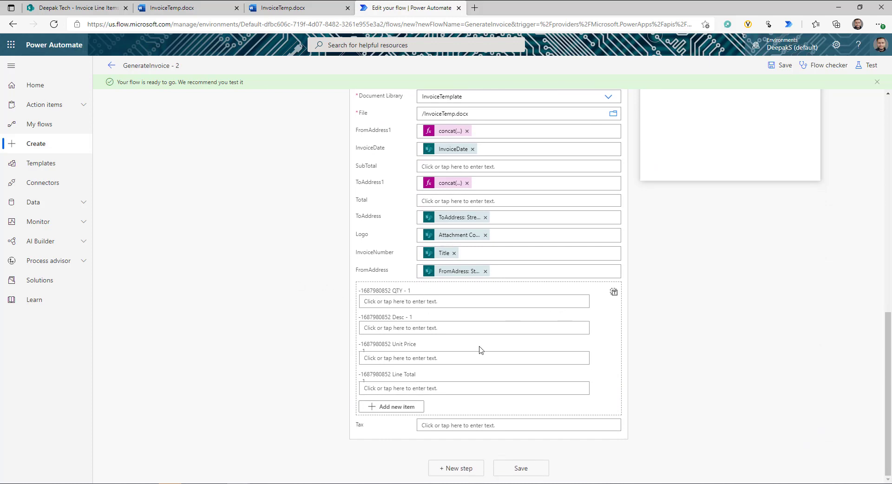
{"action": "left_click", "coordinate": [614, 294]}
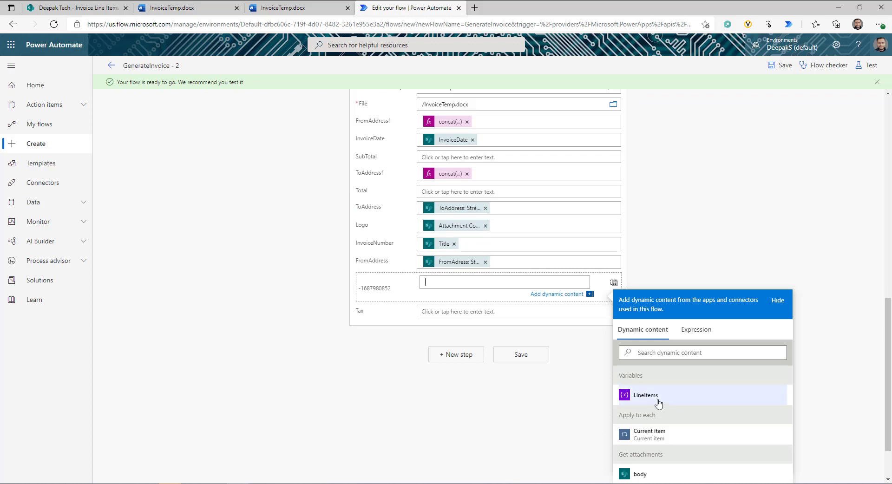
{"action": "left_click", "coordinate": [658, 400]}
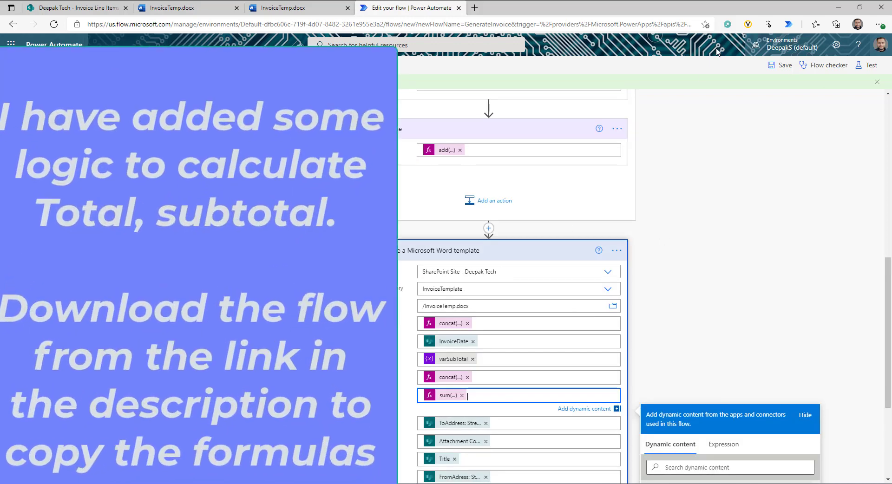
{"action": "left_click", "coordinate": [781, 65]}
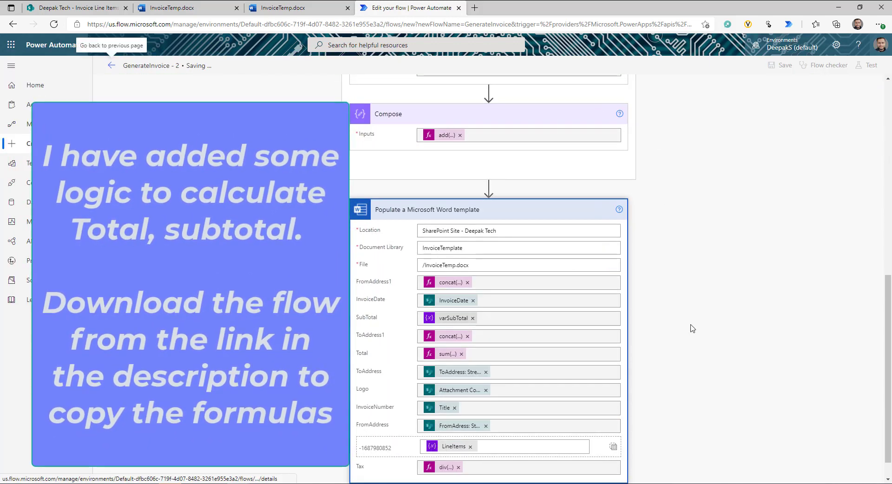
Step: Add an Office 365 Outlook Send an email (V2) action after Populate a Microsoft Word template
{"action": "scroll", "coordinate": [692, 328], "scroll_direction": "down", "scroll_amount": 1}
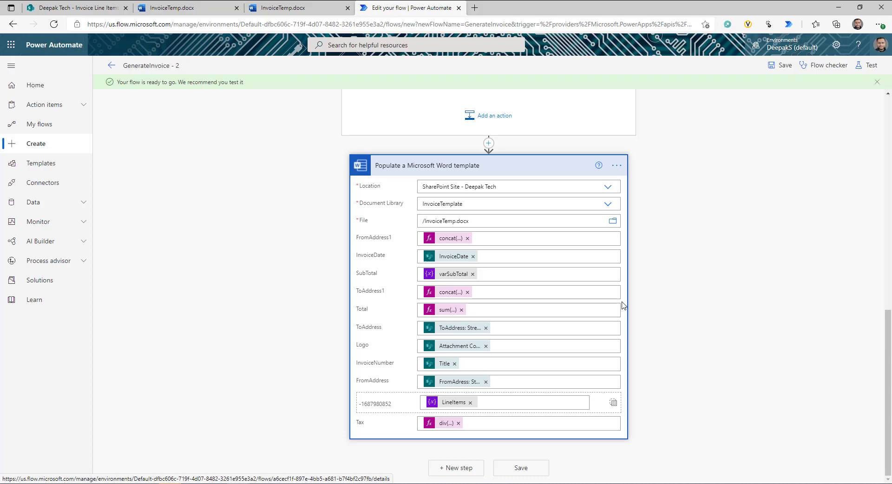
{"action": "left_click", "coordinate": [456, 468]}
{"action": "type", "text": "out"}
{"action": "left_click", "coordinate": [367, 219]}
{"action": "type", "text": "send"}
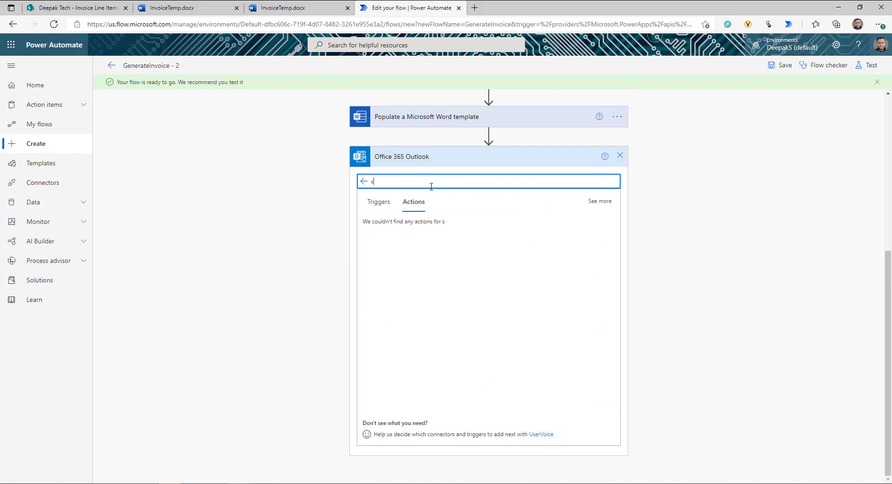
{"action": "left_click", "coordinate": [571, 359]}
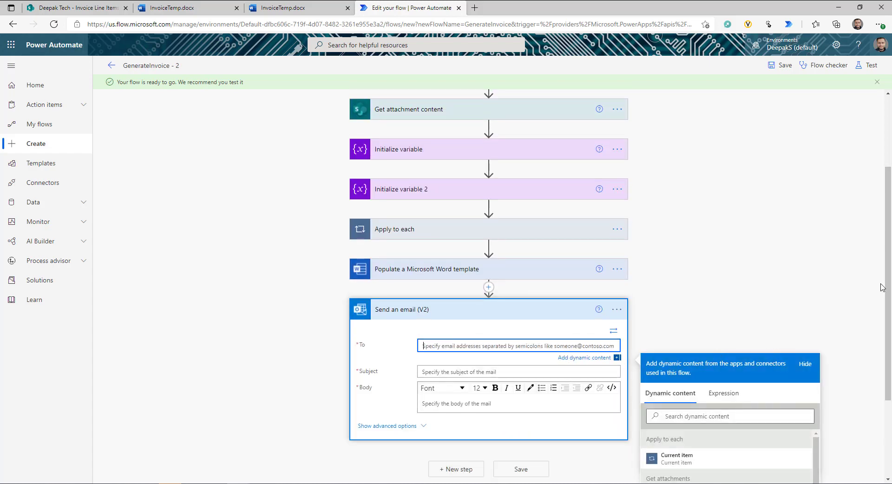
Step: Address the email to Created By Email from the modified item, with Title followed by "Ready" as subject and body
{"action": "scroll", "coordinate": [885, 288], "scroll_direction": "down", "scroll_amount": 3}
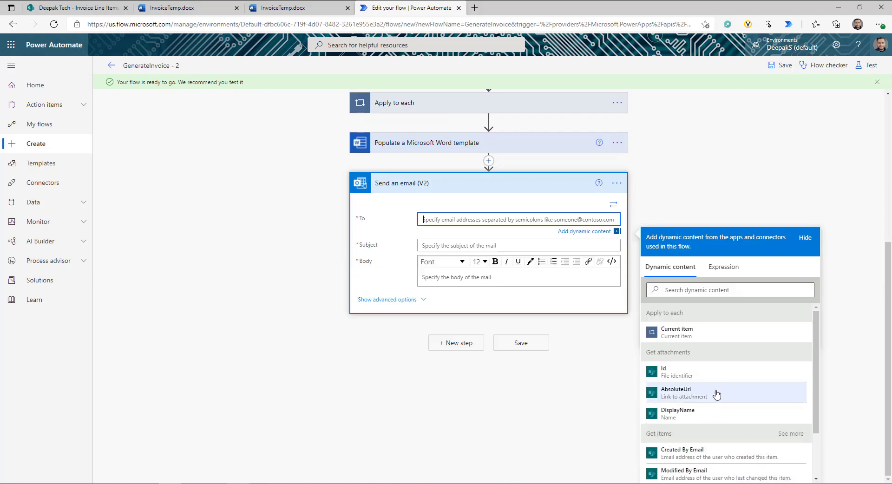
{"action": "scroll", "coordinate": [717, 392], "scroll_direction": "down", "scroll_amount": 1}
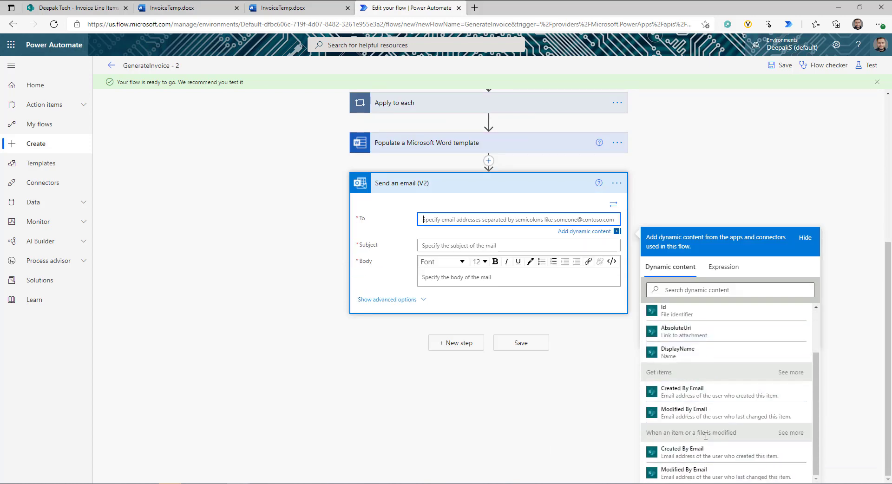
{"action": "left_click", "coordinate": [694, 457]}
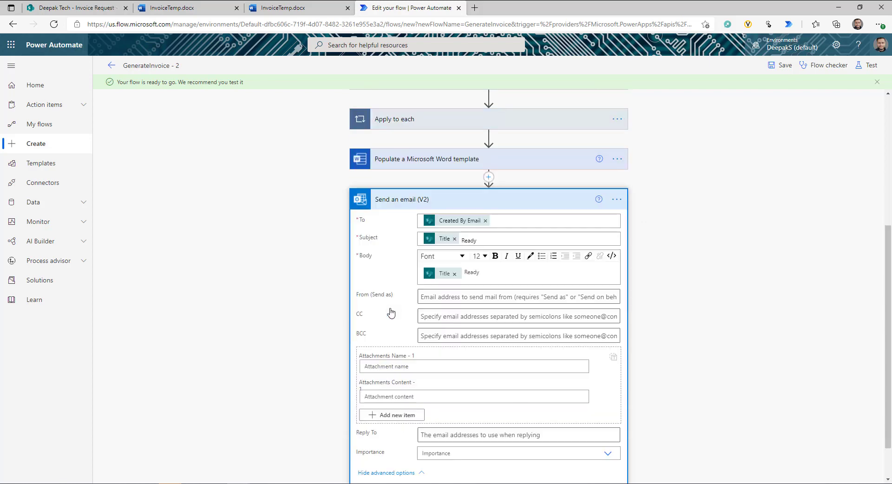
Step: Attach the populated Microsoft Word document to the email under the name Invoice.docx and save the flow
{"action": "scroll", "coordinate": [553, 366], "scroll_direction": "down", "scroll_amount": 1}
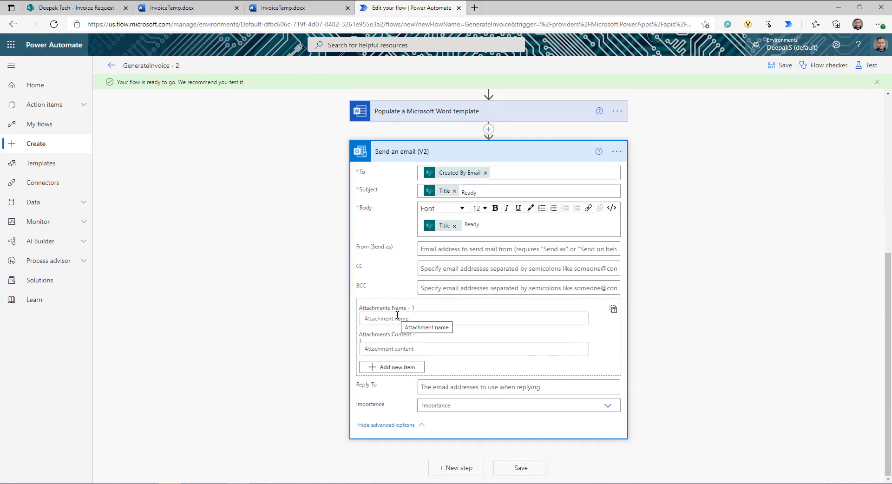
{"action": "left_click", "coordinate": [432, 318]}
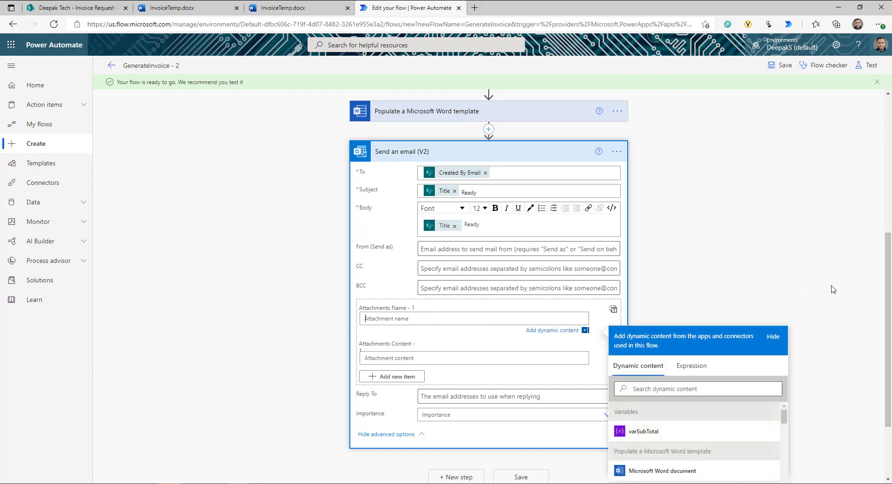
{"action": "scroll", "coordinate": [833, 290], "scroll_direction": "down", "scroll_amount": 2}
{"action": "type", "text": "Invoice.docx"}
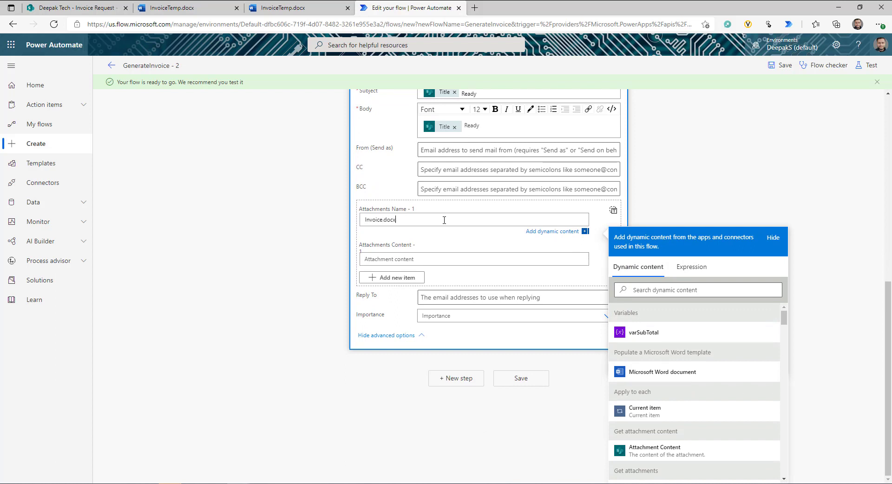
{"action": "left_click", "coordinate": [492, 259]}
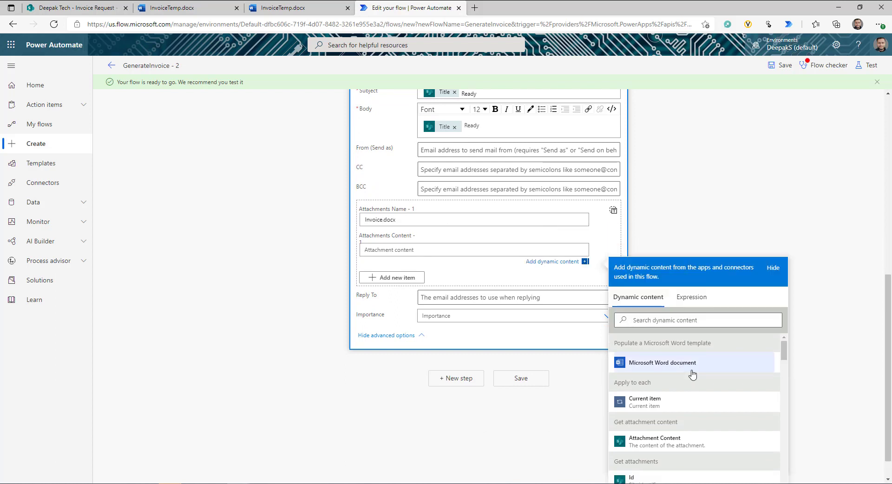
{"action": "left_click", "coordinate": [663, 364]}
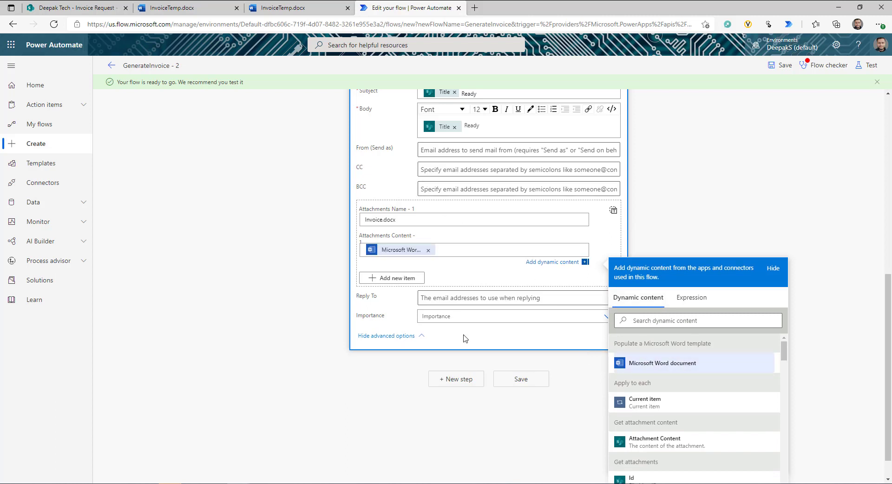
{"action": "left_click", "coordinate": [781, 66]}
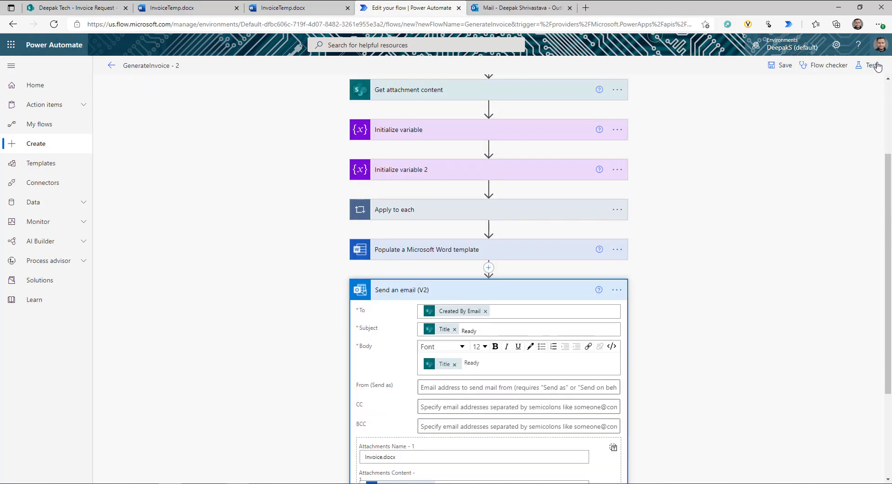
Step: Start a flow test and trigger it by setting GenerateInvoice to Yes on the Costco item in SharePoint's Invoice Request list
{"action": "left_click", "coordinate": [872, 65]}
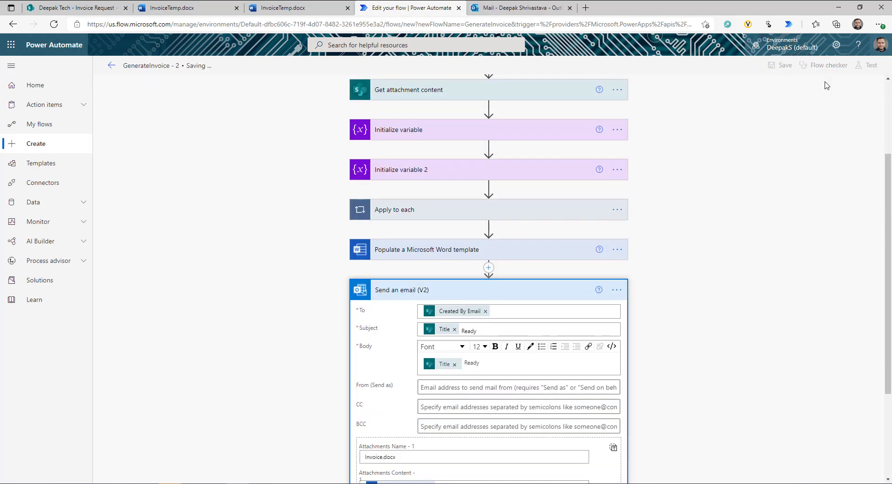
{"action": "left_click", "coordinate": [74, 8]}
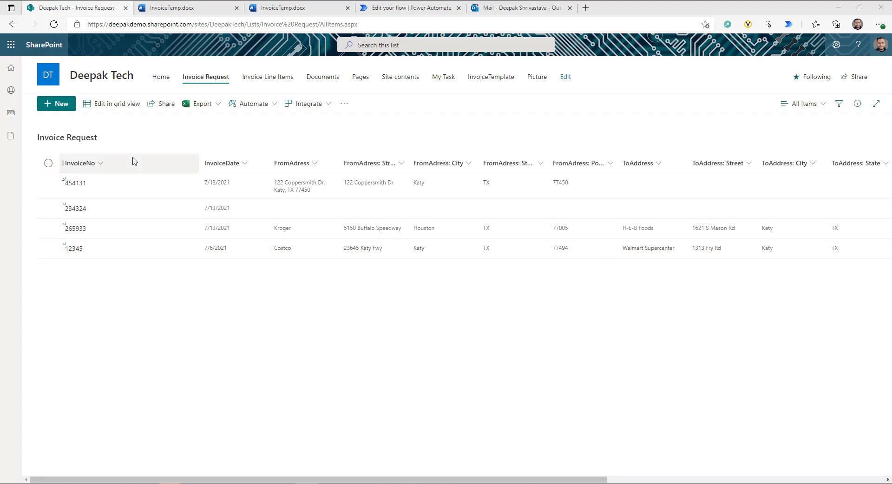
{"action": "left_click", "coordinate": [268, 80]}
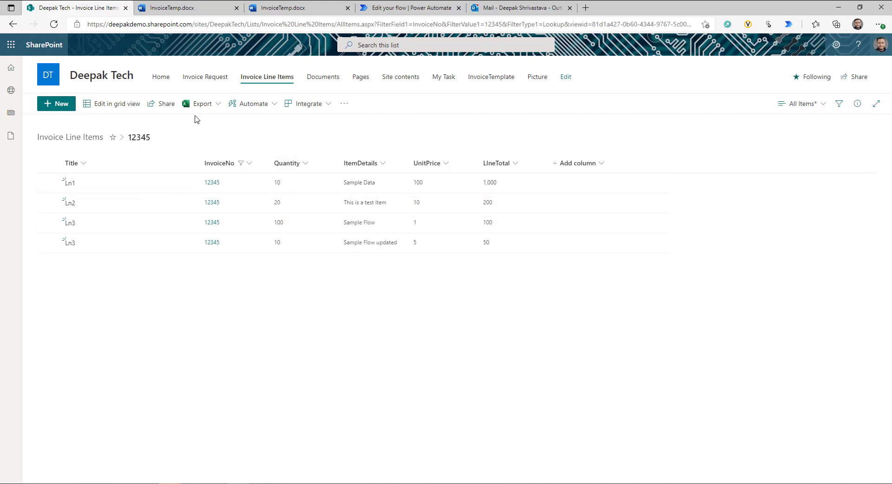
{"action": "left_click", "coordinate": [199, 80]}
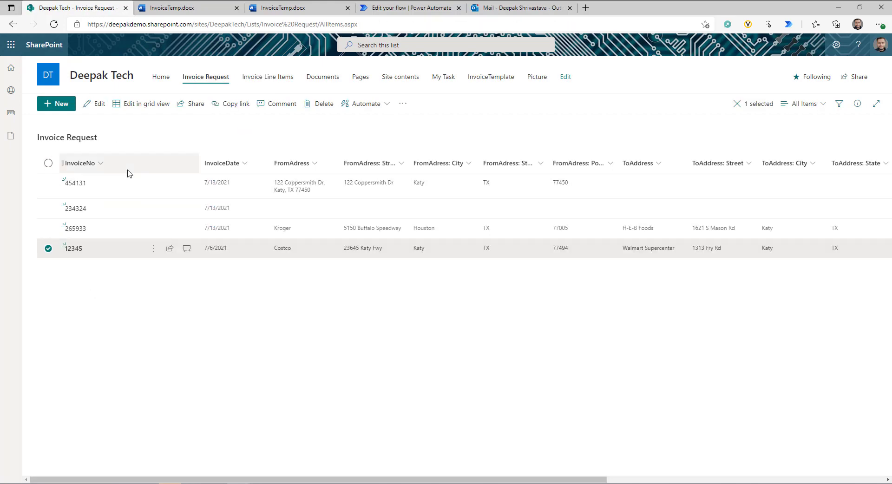
{"action": "left_click", "coordinate": [91, 105]}
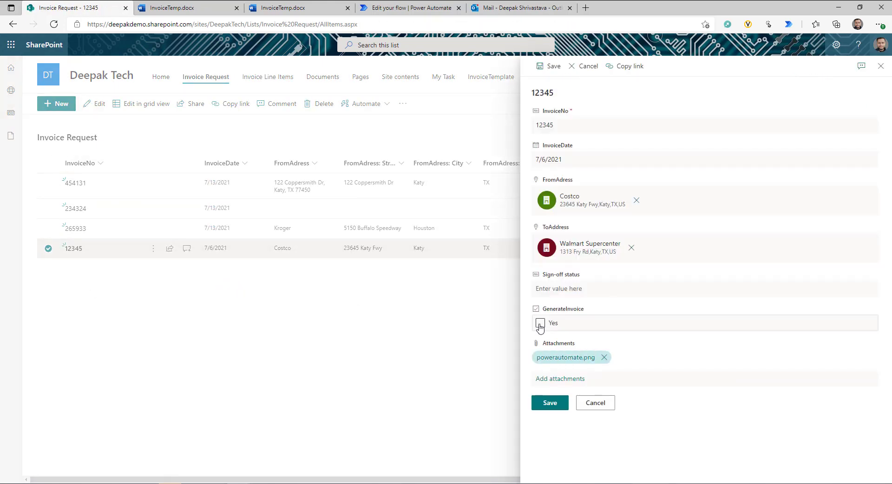
{"action": "left_click", "coordinate": [540, 322]}
{"action": "left_click", "coordinate": [550, 404]}
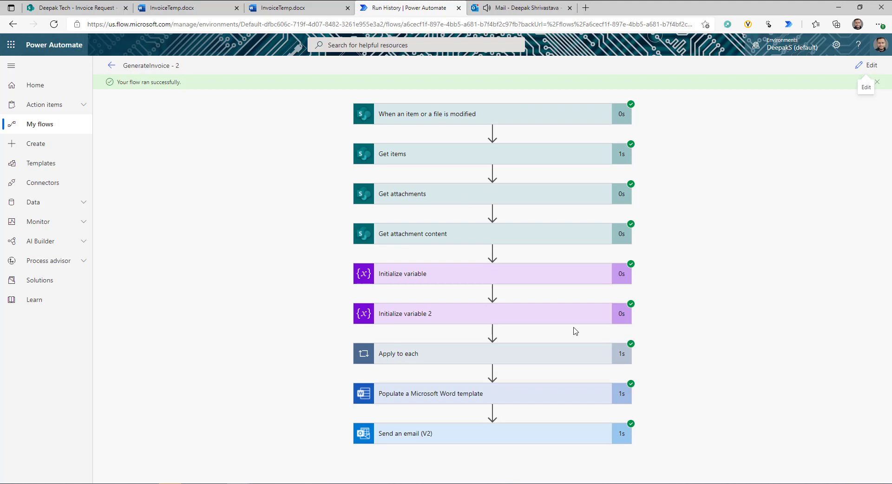
Step: Switch to Outlook, open Invoice.docx from the newest "Ready" email, and examine the logo, addresses, line items and totals
{"action": "left_click", "coordinate": [502, 5]}
{"action": "left_click", "coordinate": [172, 148]}
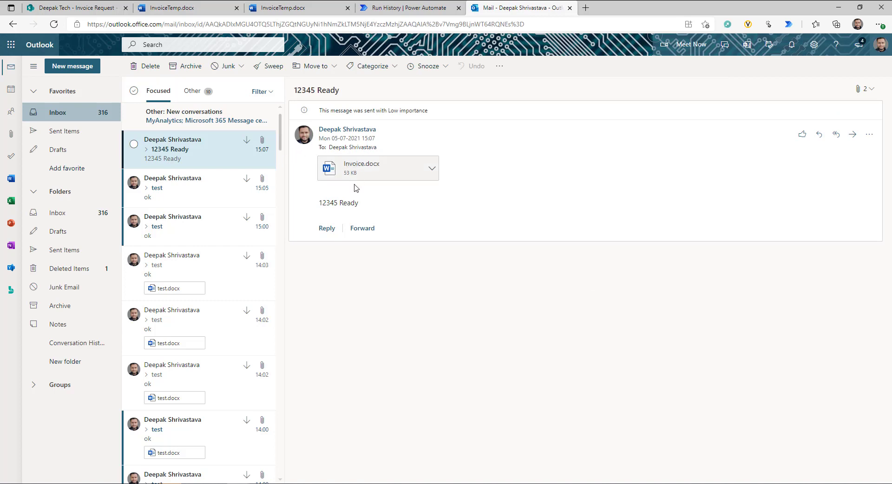
{"action": "left_click", "coordinate": [366, 168]}
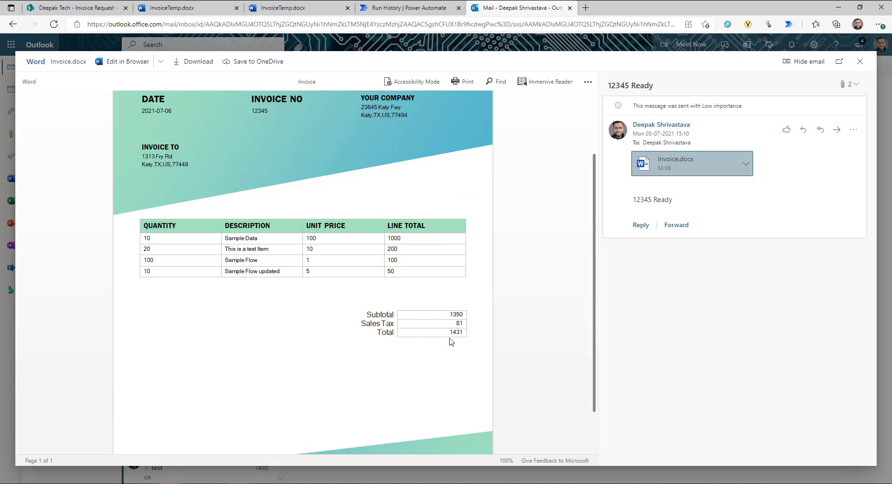
{"action": "scroll", "coordinate": [442, 336], "scroll_direction": "up", "scroll_amount": 2}
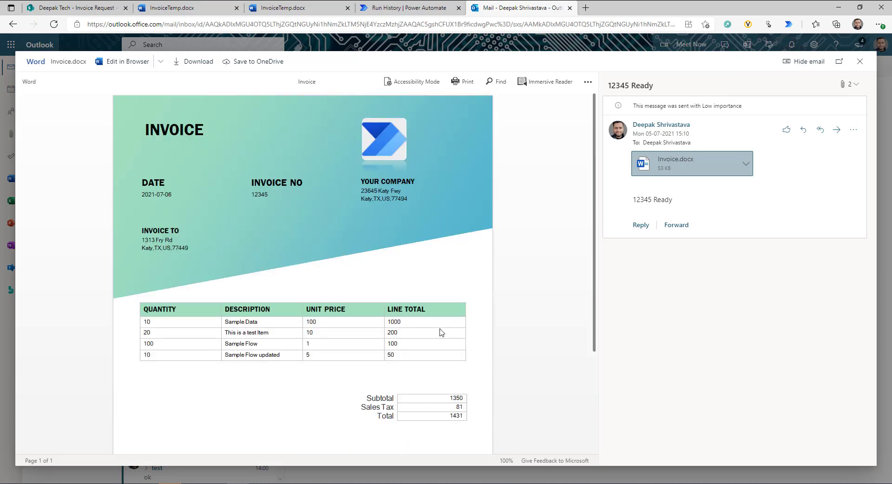